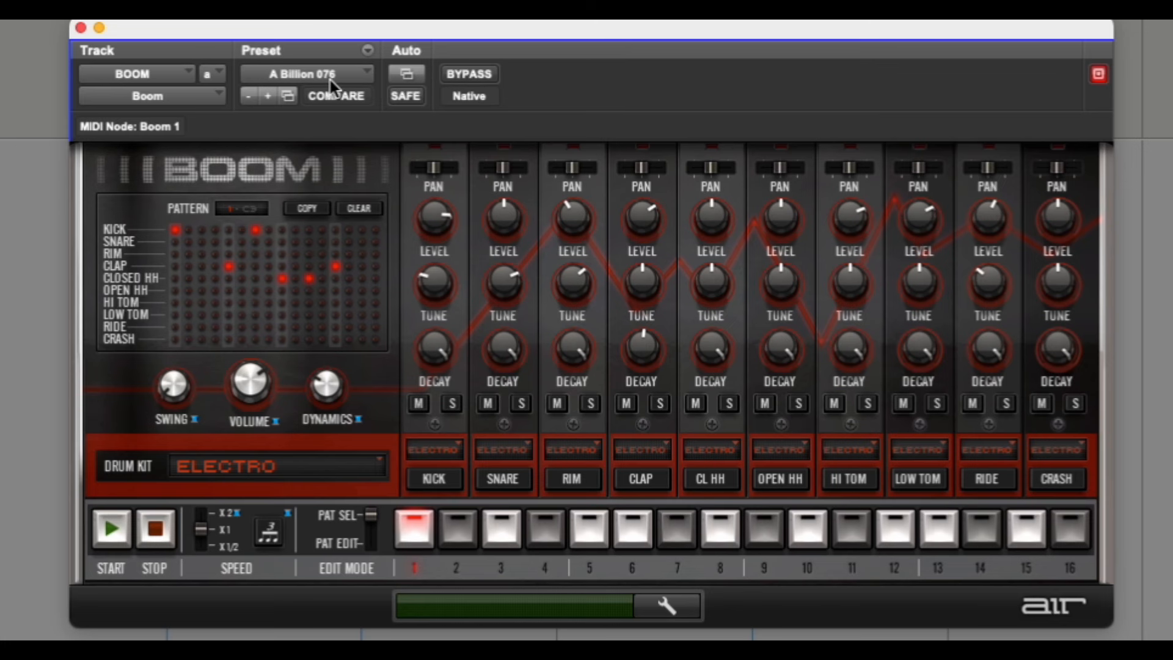
Browse the Boom presets in the 068 - 085 folder and open the session tempo value for editing
{"action": "left_click", "coordinate": [330, 74]}
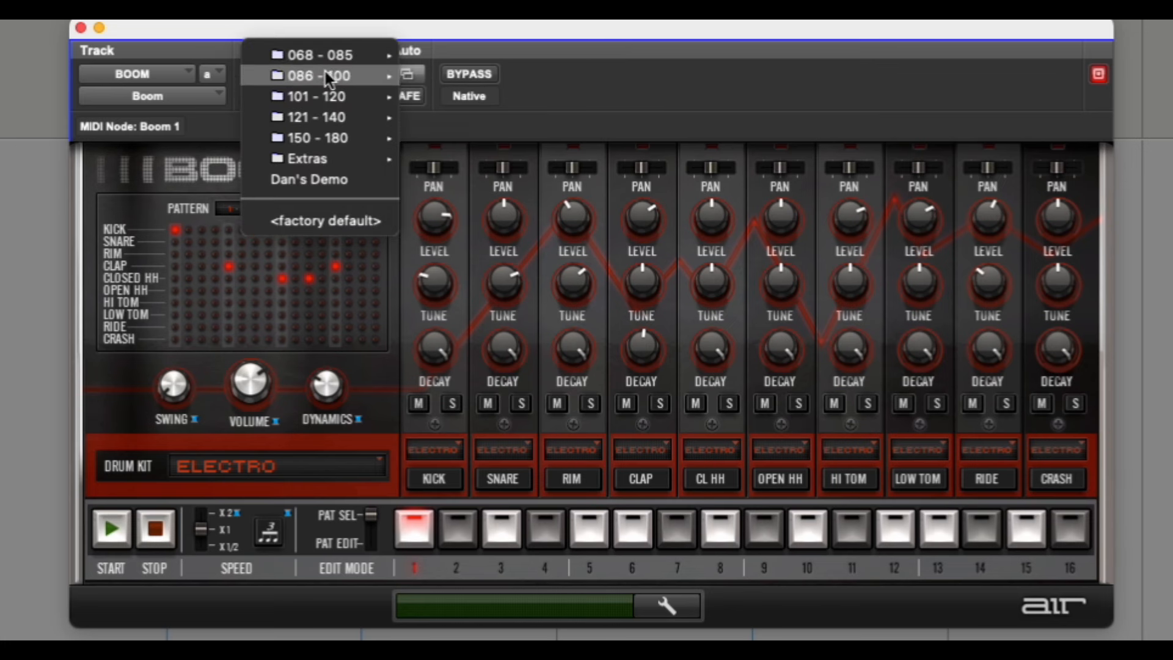
{"action": "mouse_move", "coordinate": [323, 55]}
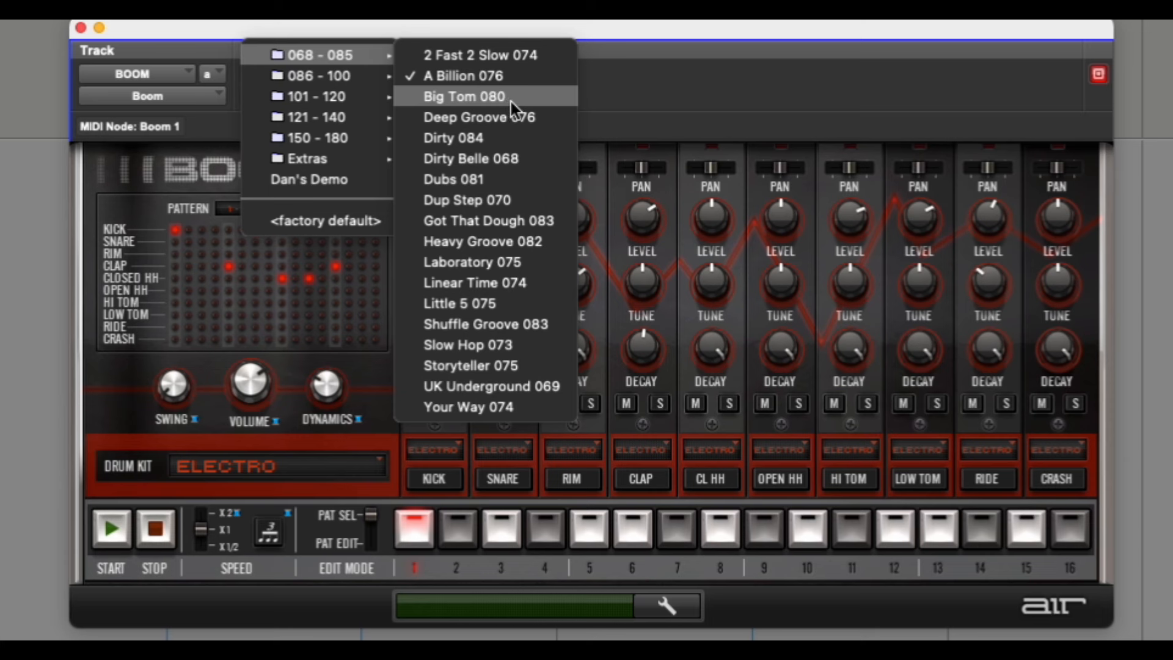
{"action": "left_click", "coordinate": [538, 61]}
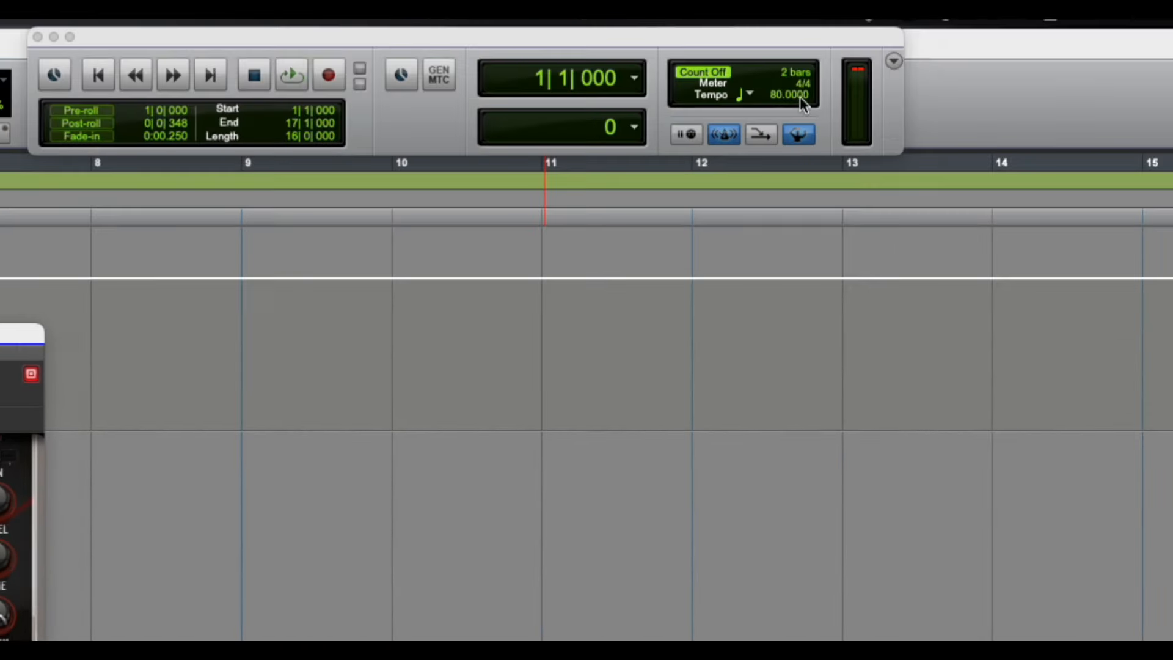
{"action": "left_click", "coordinate": [775, 94]}
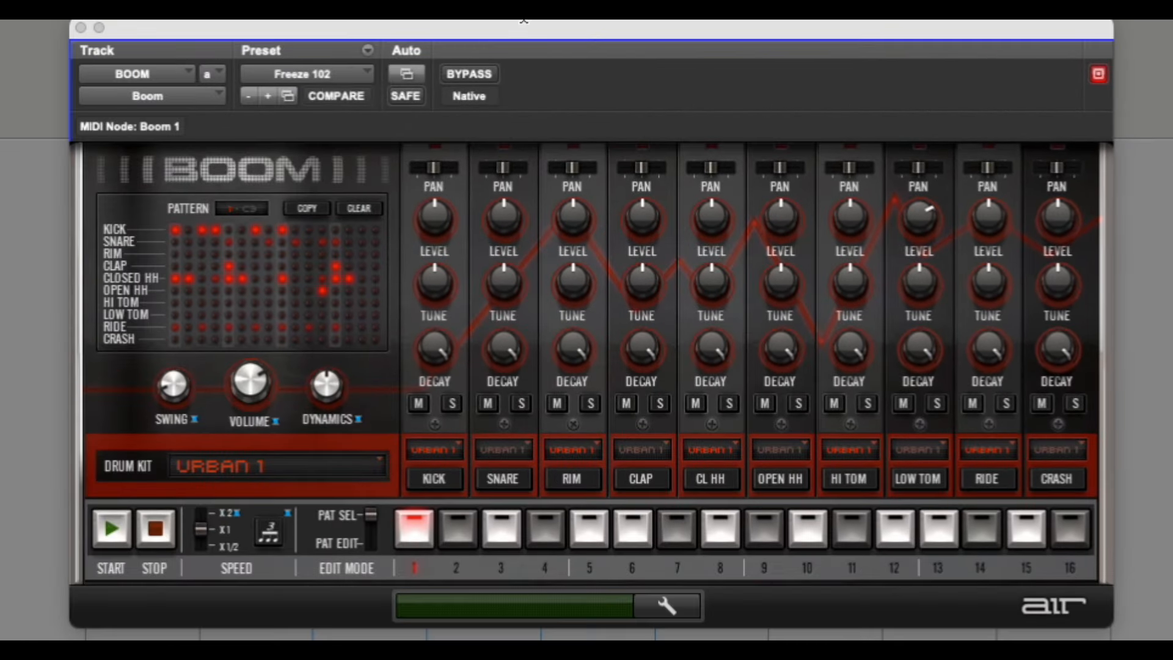
Load the Four One One 120 preset from the 101 - 120 folder and play its pattern briefly, stopping it after listening
{"action": "left_click", "coordinate": [325, 76]}
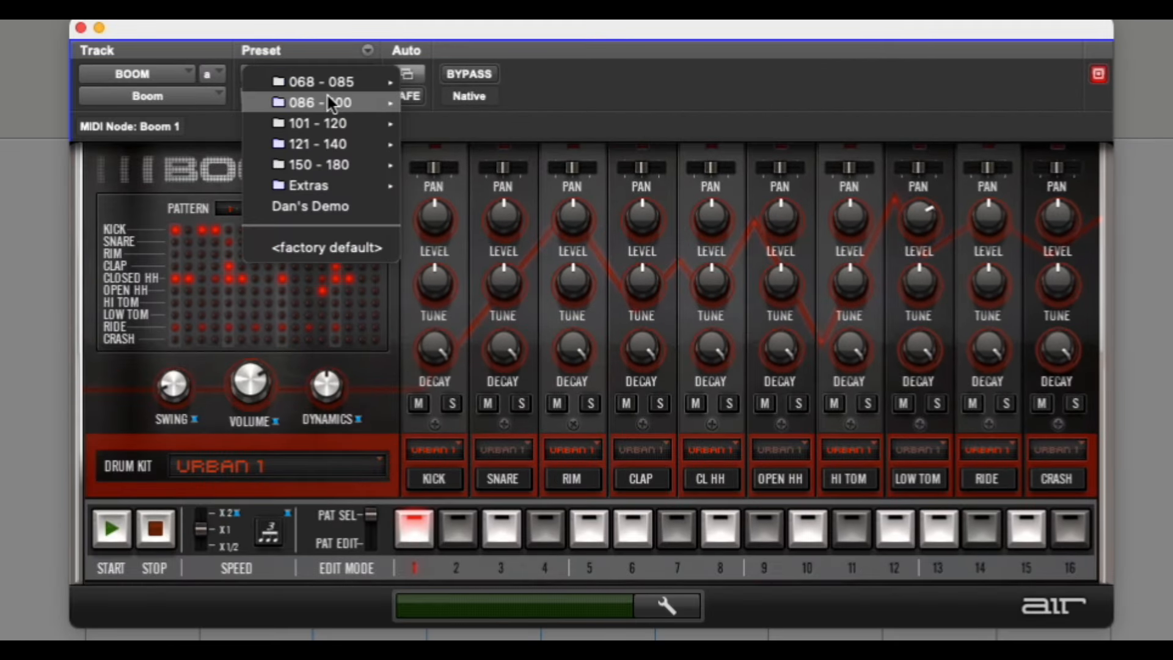
{"action": "mouse_move", "coordinate": [331, 105]}
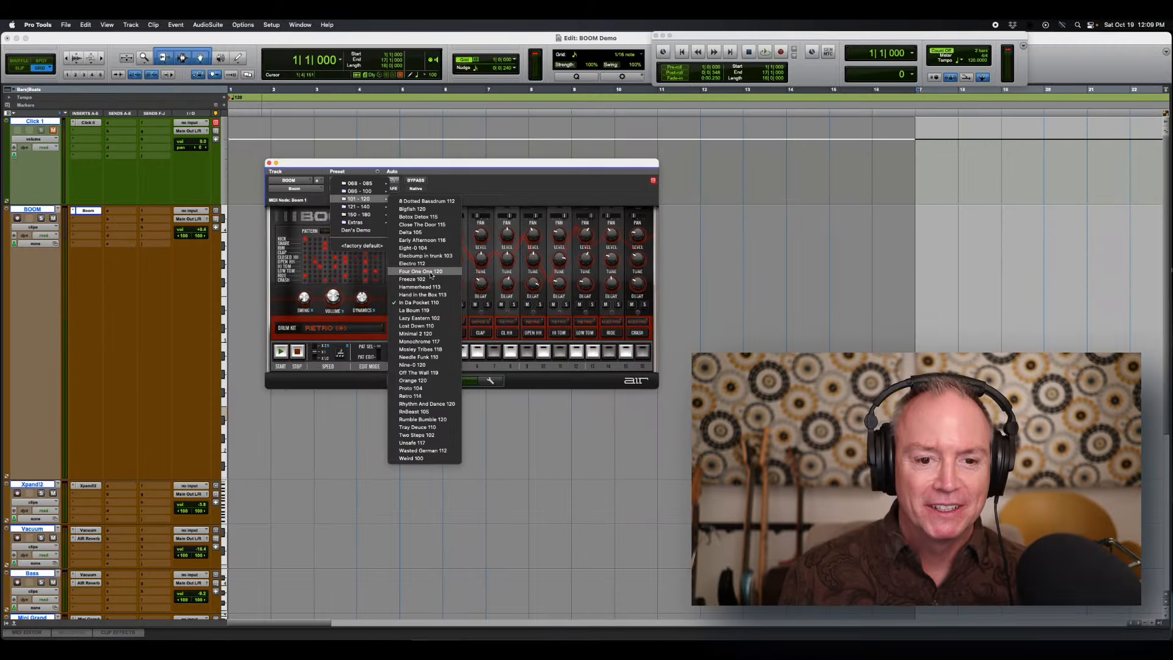
{"action": "left_click", "coordinate": [477, 399]}
{"action": "left_click", "coordinate": [280, 350]}
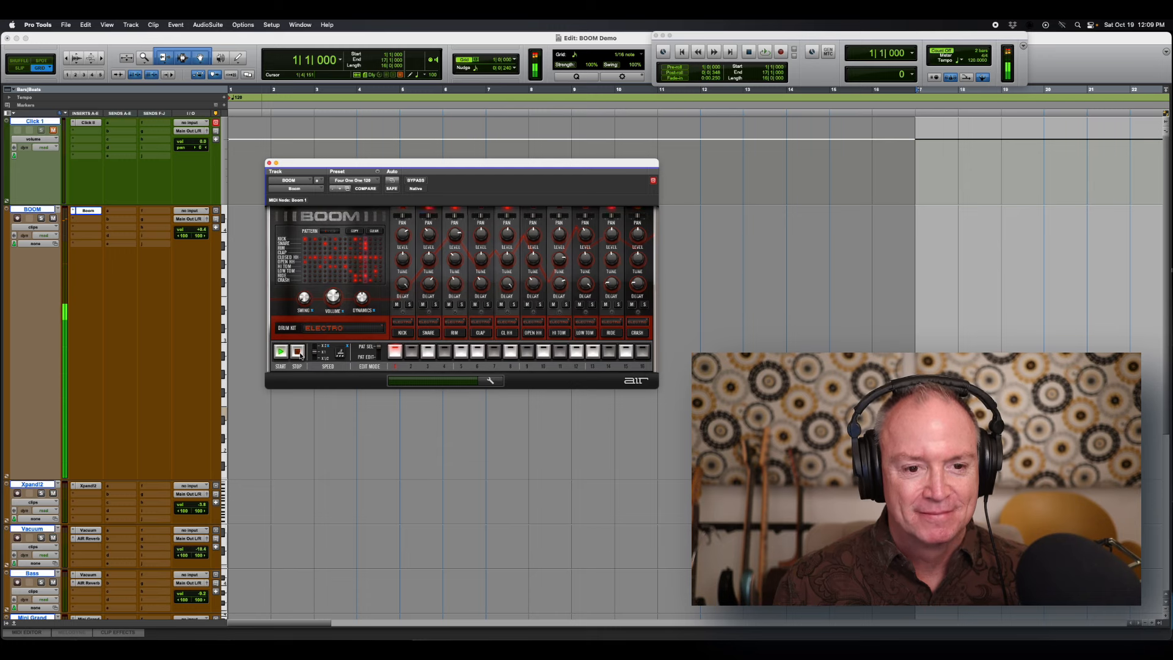
{"action": "left_click", "coordinate": [300, 353]}
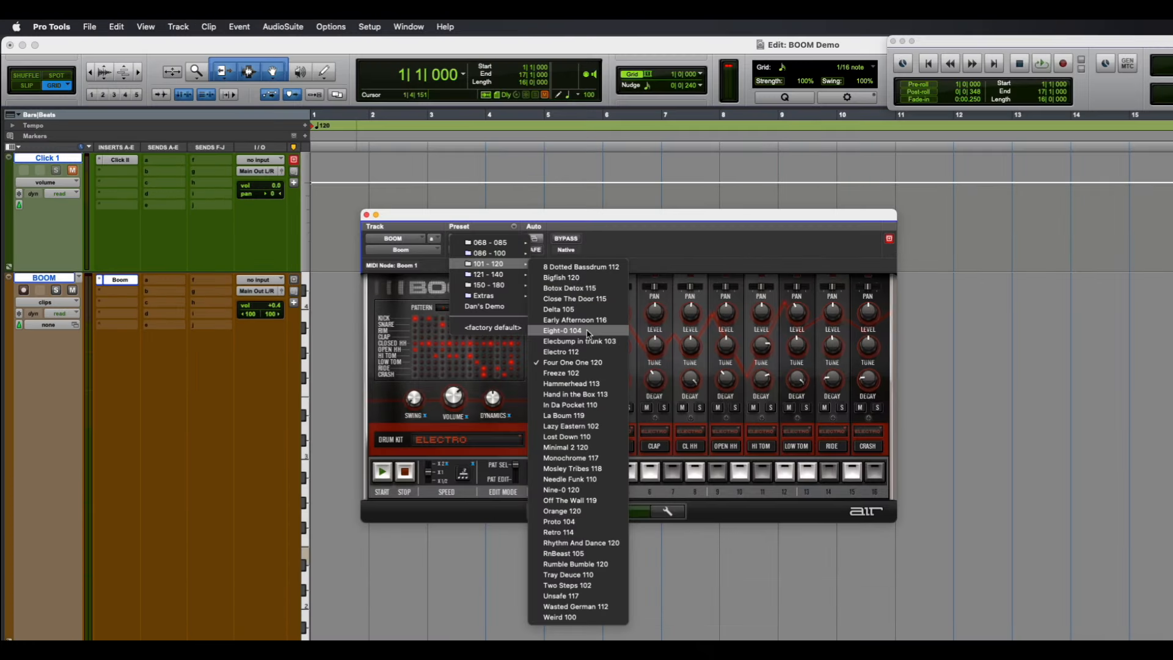
Load the Eight-0 104 preset and audition its pattern, stopping playback after listening
{"action": "left_click", "coordinate": [587, 332]}
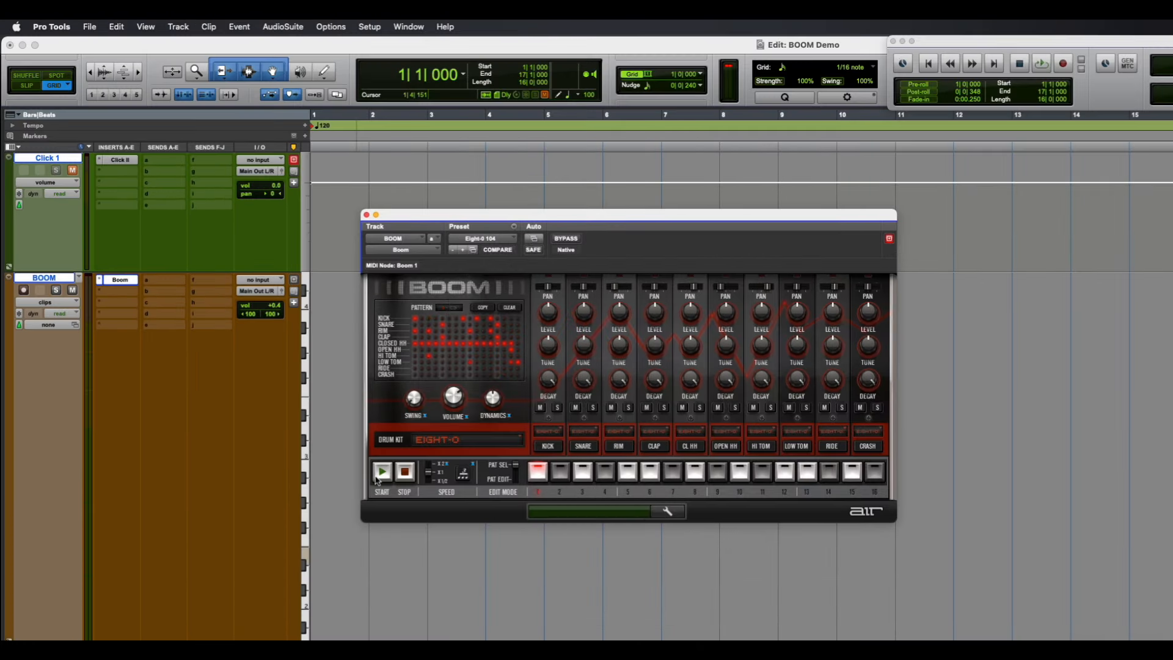
{"action": "left_click", "coordinate": [380, 479]}
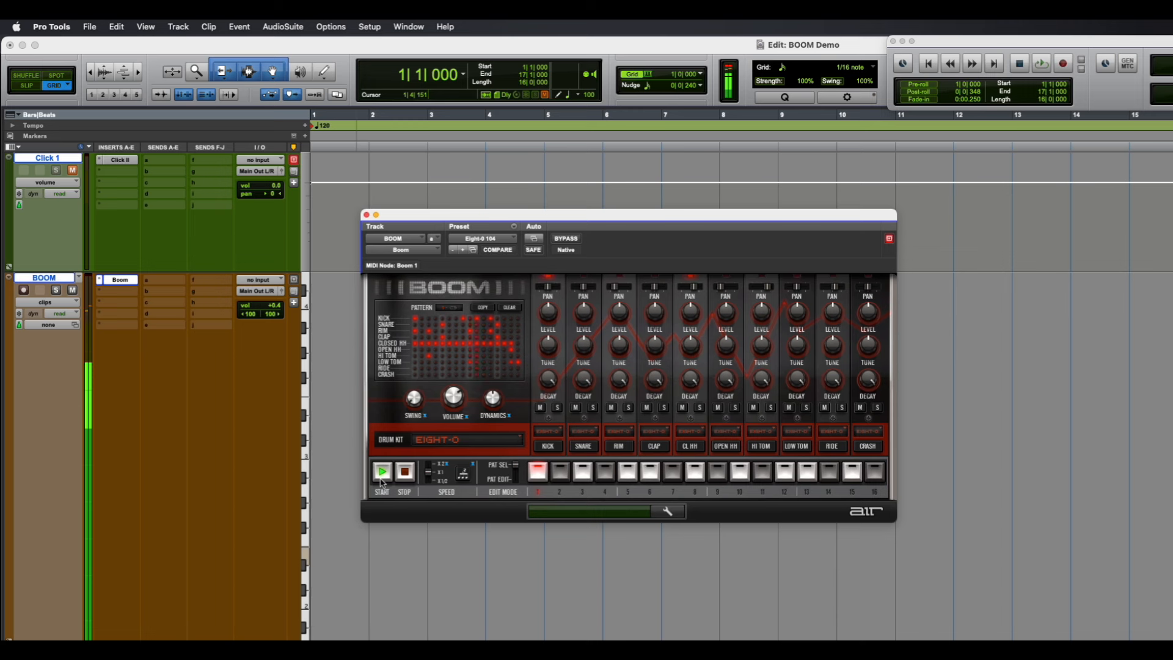
{"action": "left_click", "coordinate": [406, 474]}
Load the Hand in the Box 113 preset from the 101 - 120 folder and start its pattern
{"action": "left_click", "coordinate": [483, 238]}
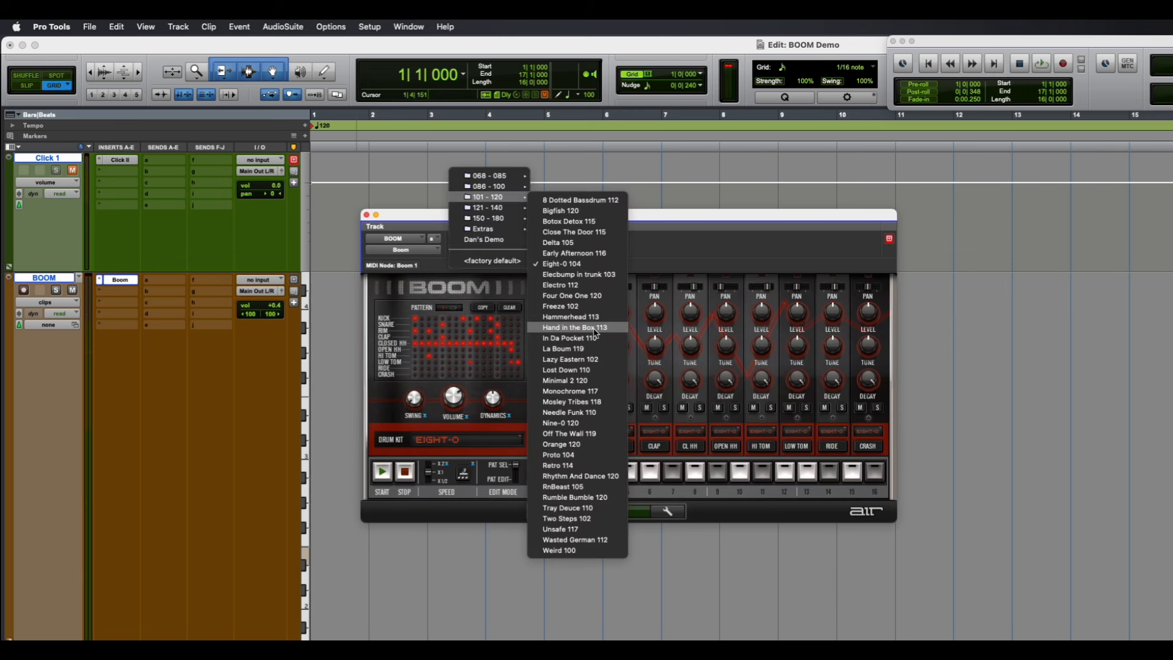
{"action": "left_click", "coordinate": [593, 330]}
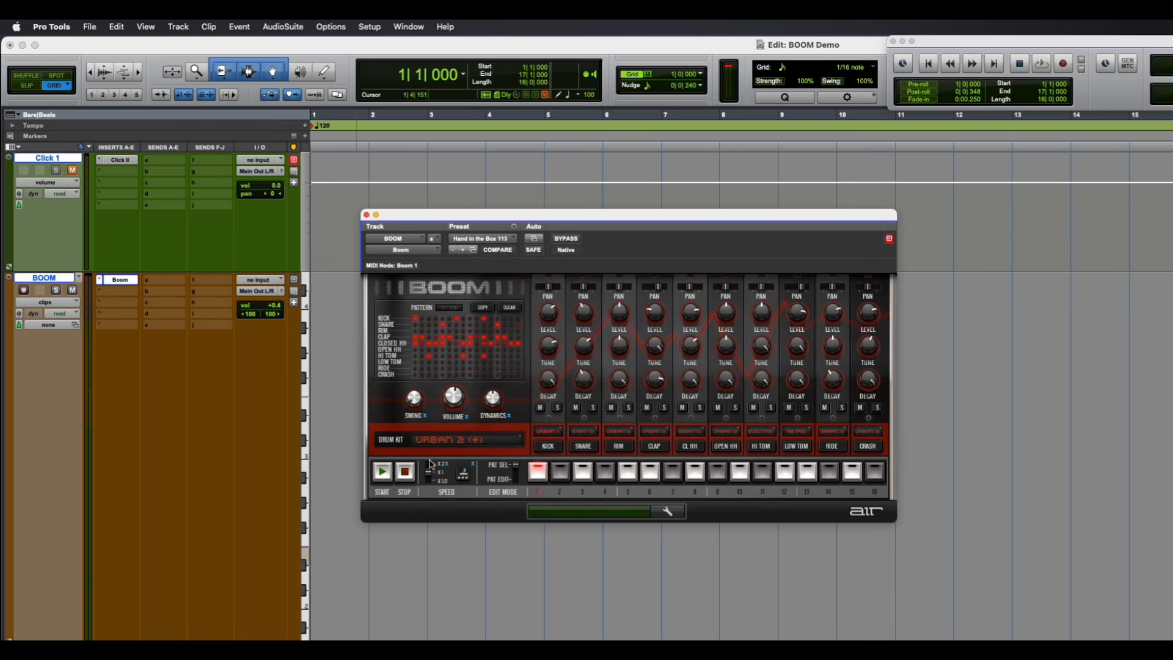
{"action": "left_click", "coordinate": [384, 472]}
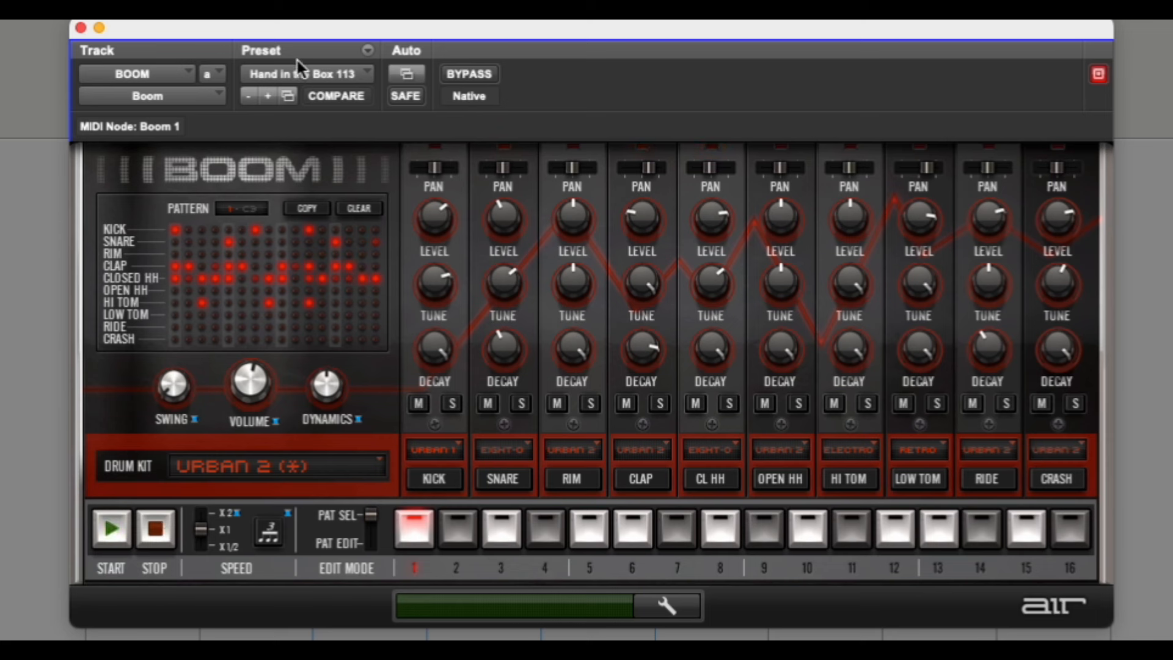
Load the Good Old Times 140 preset from the 121 - 140 folder, play its pattern and stop it
{"action": "left_click", "coordinate": [288, 78]}
{"action": "mouse_move", "coordinate": [313, 143]}
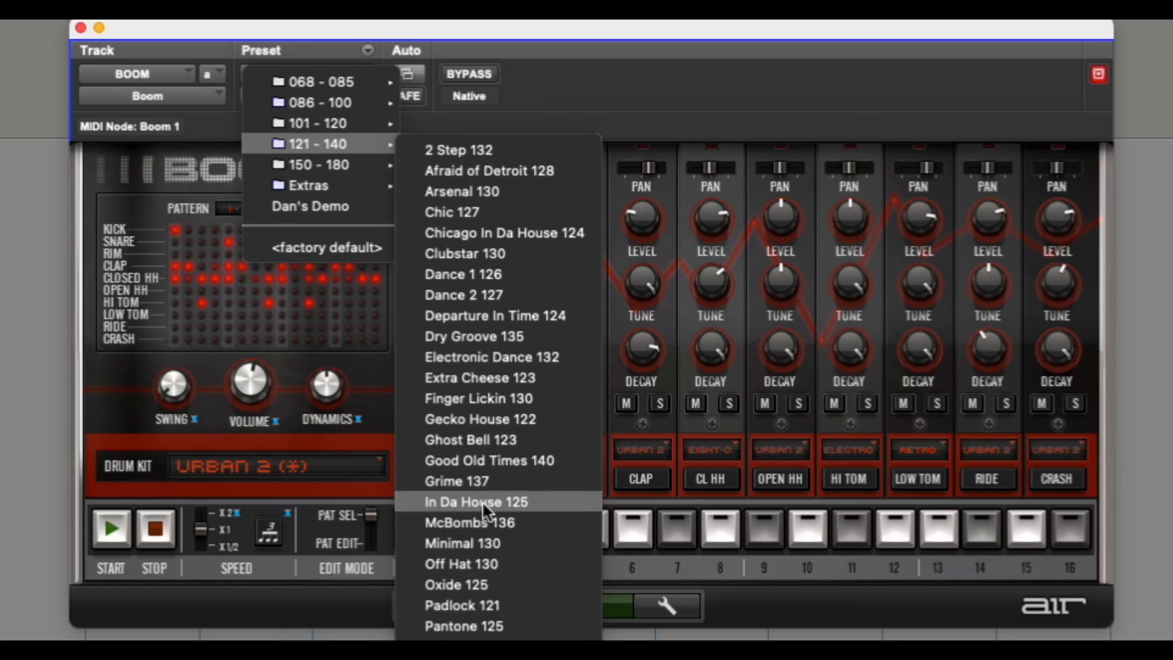
{"action": "left_click", "coordinate": [467, 471]}
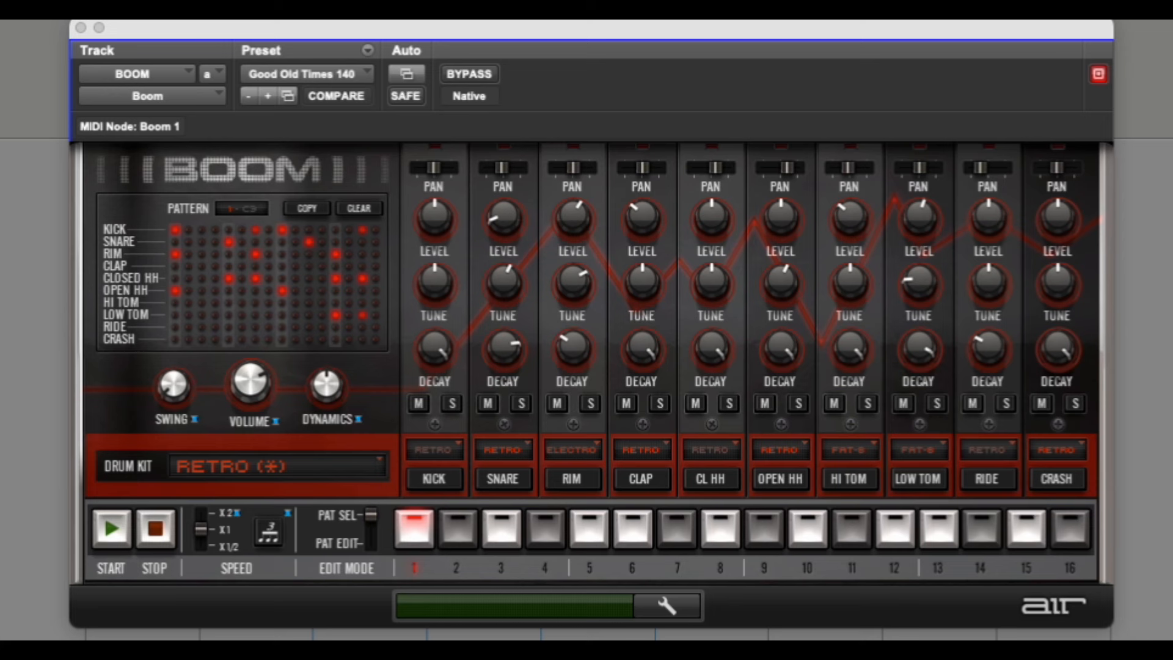
{"action": "left_click", "coordinate": [110, 542]}
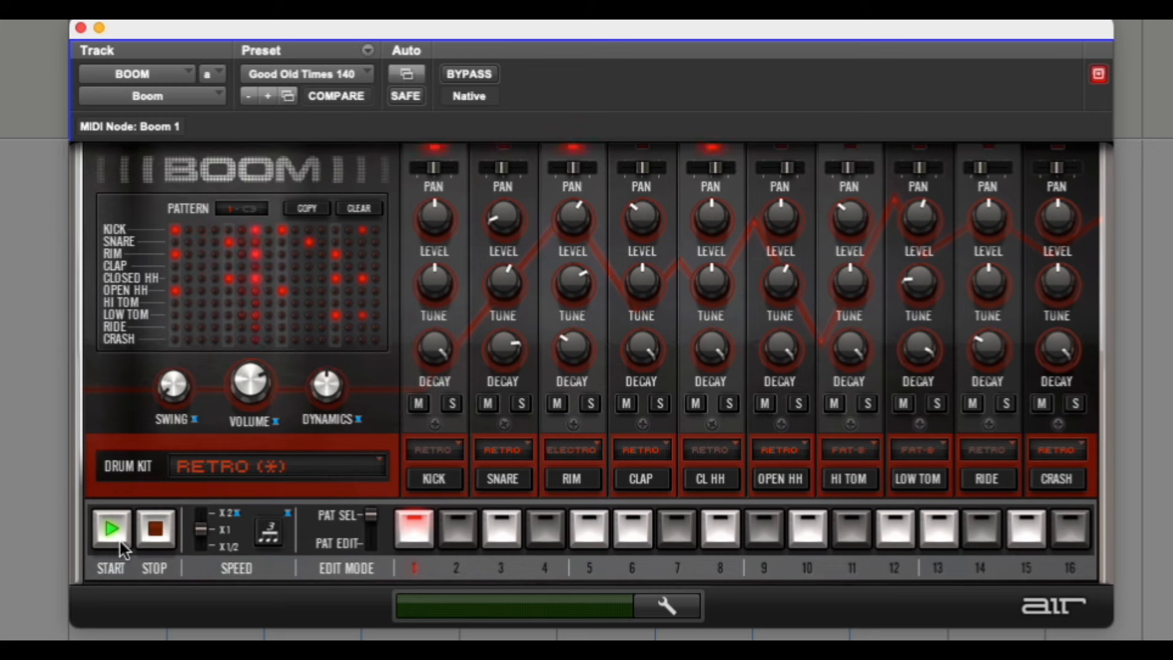
{"action": "left_click", "coordinate": [156, 532]}
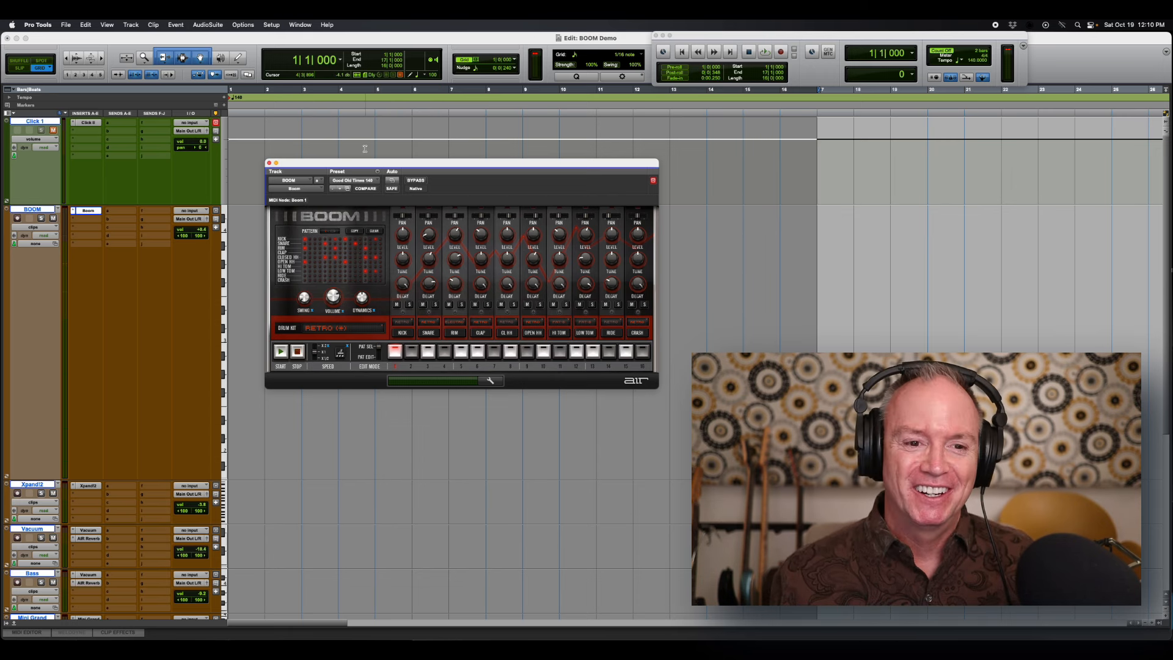
Switch to the Finger Lickin 130 preset in the 121 - 140 folder, audition its pattern and stop playback
{"action": "left_click", "coordinate": [361, 181]}
{"action": "mouse_move", "coordinate": [363, 183]}
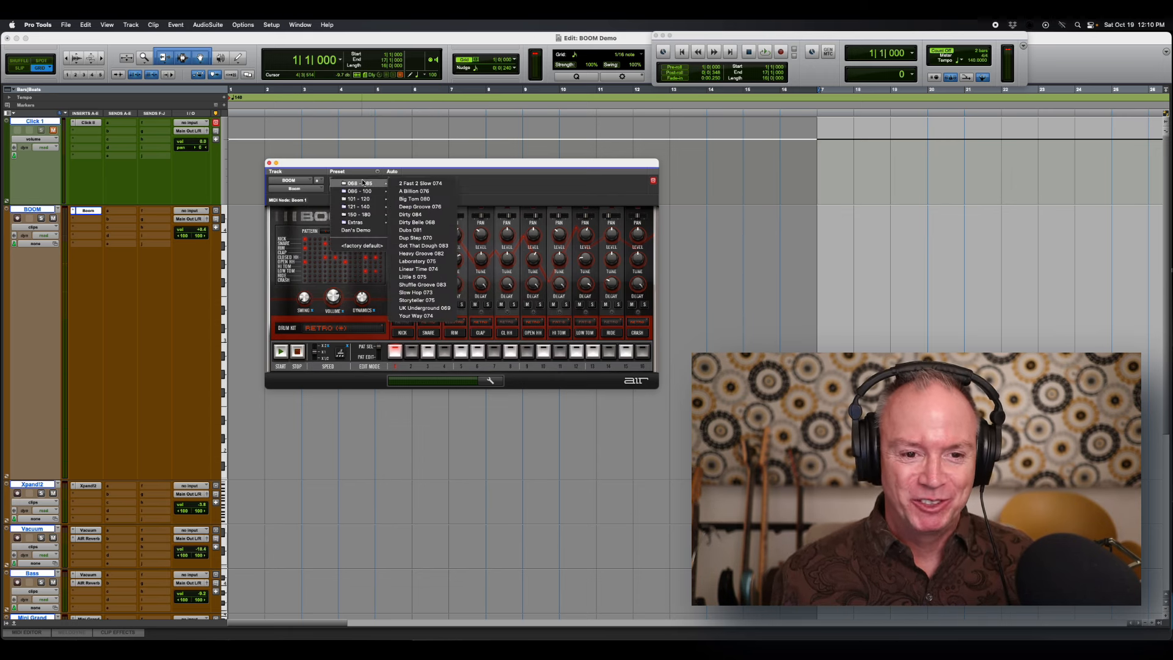
{"action": "mouse_move", "coordinate": [363, 206]}
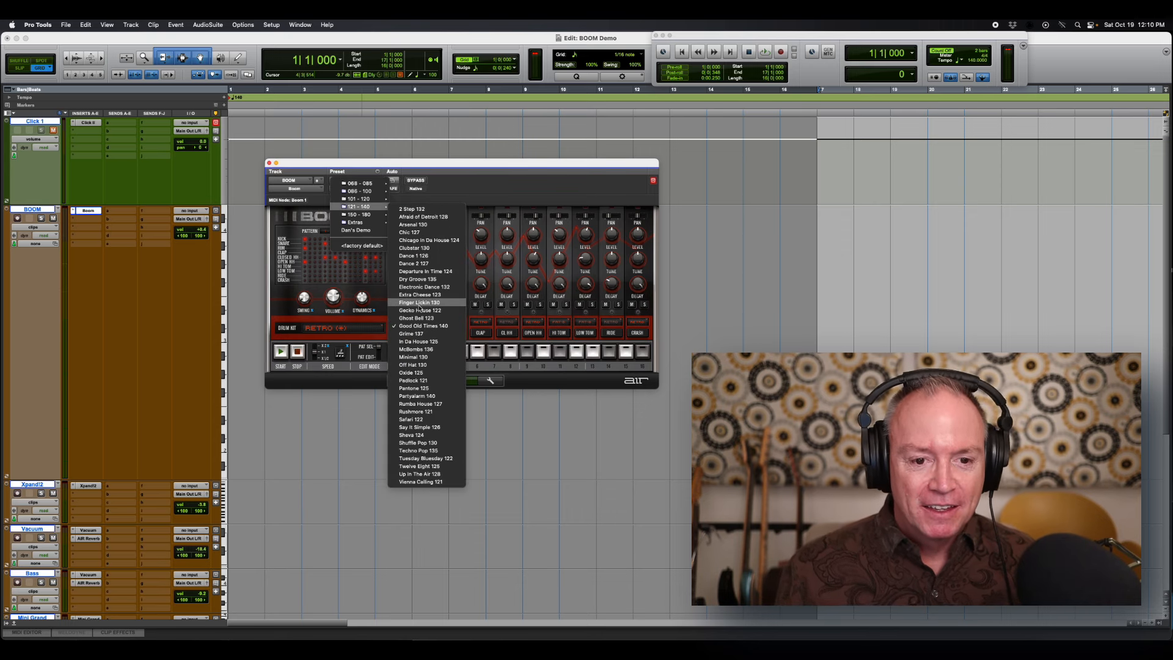
{"action": "left_click", "coordinate": [419, 303]}
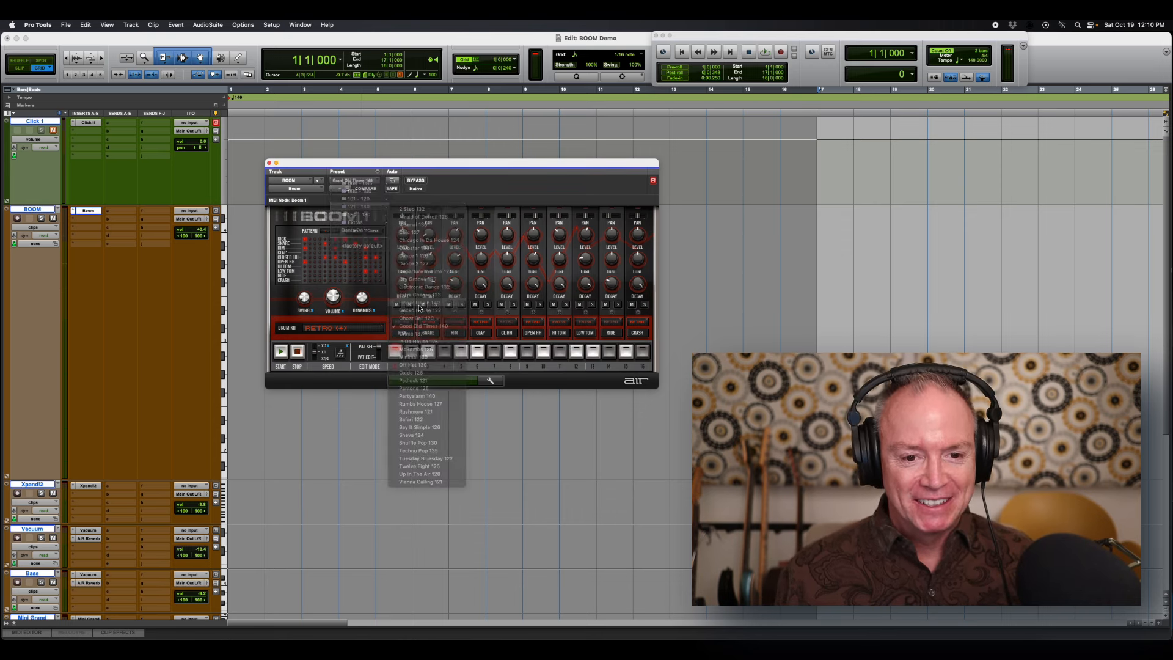
{"action": "left_click", "coordinate": [281, 354]}
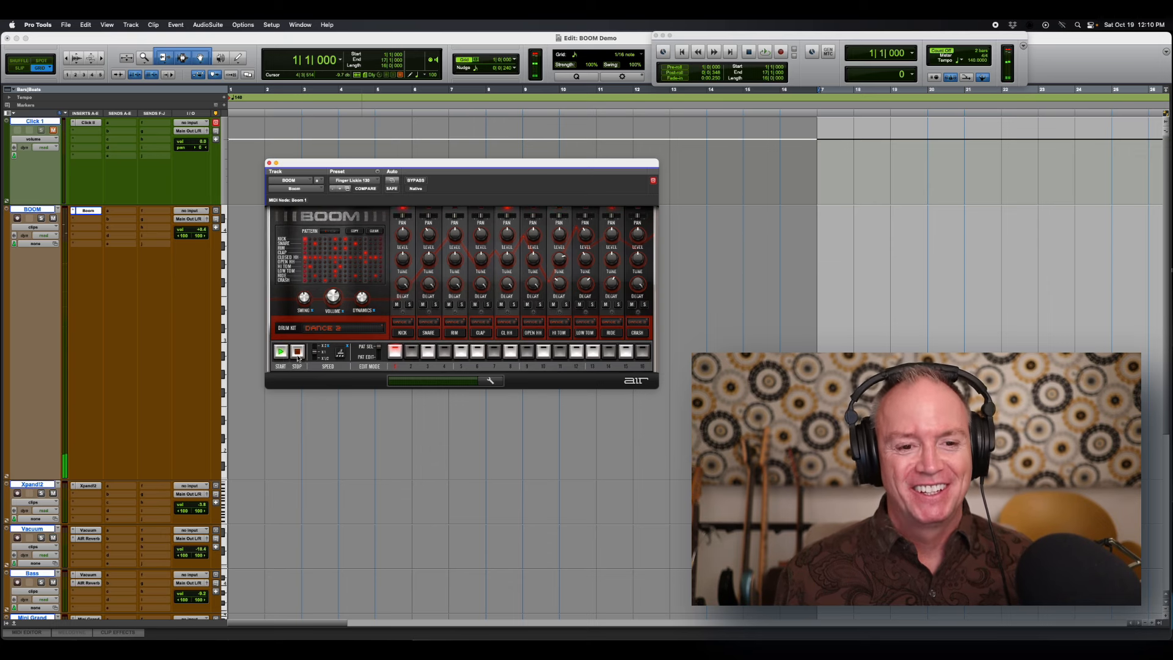
{"action": "left_click", "coordinate": [298, 352]}
Load the Ghost Bell 123 preset from the 121 - 140 folder and start playing its pattern
{"action": "left_click", "coordinate": [345, 189]}
{"action": "mouse_move", "coordinate": [359, 207]}
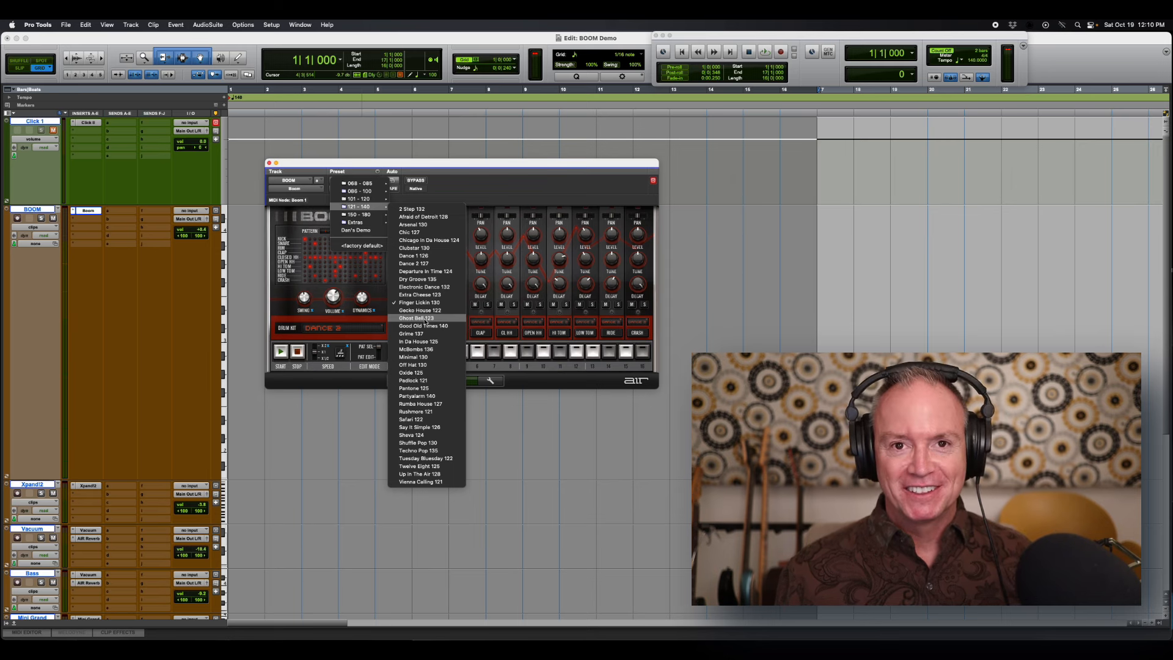
{"action": "left_click", "coordinate": [421, 319]}
{"action": "left_click", "coordinate": [282, 351]}
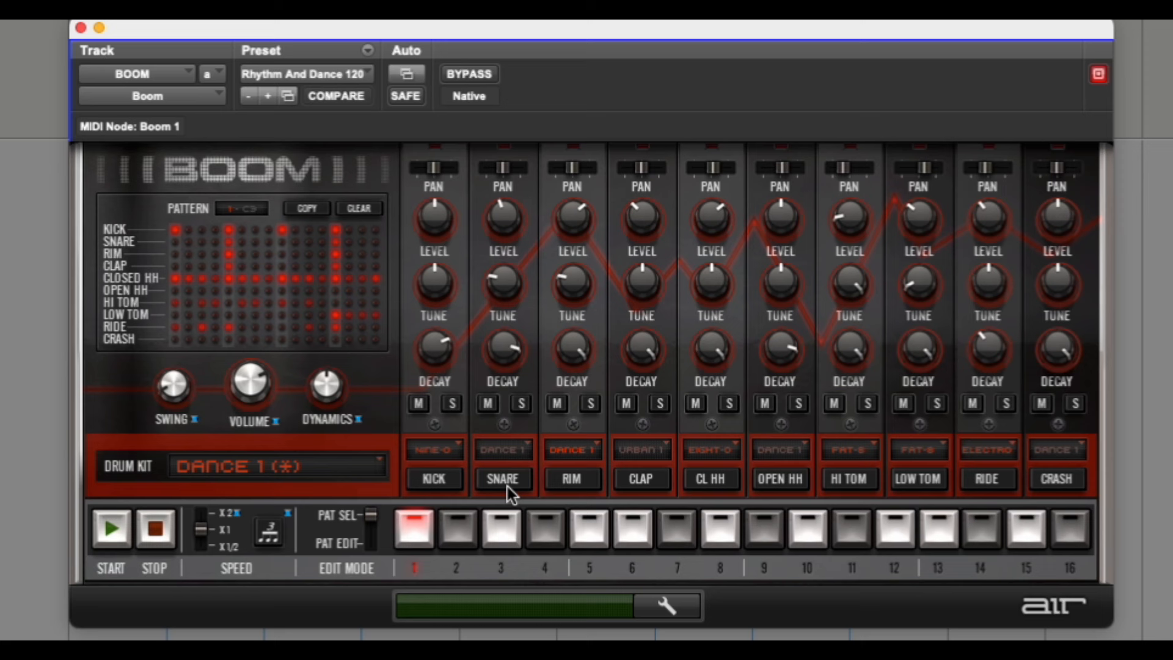
In pattern edit mode, add kick hits on steps 3, 7, 11 and 15, and play the edited pattern to check it
{"action": "left_click", "coordinate": [445, 483]}
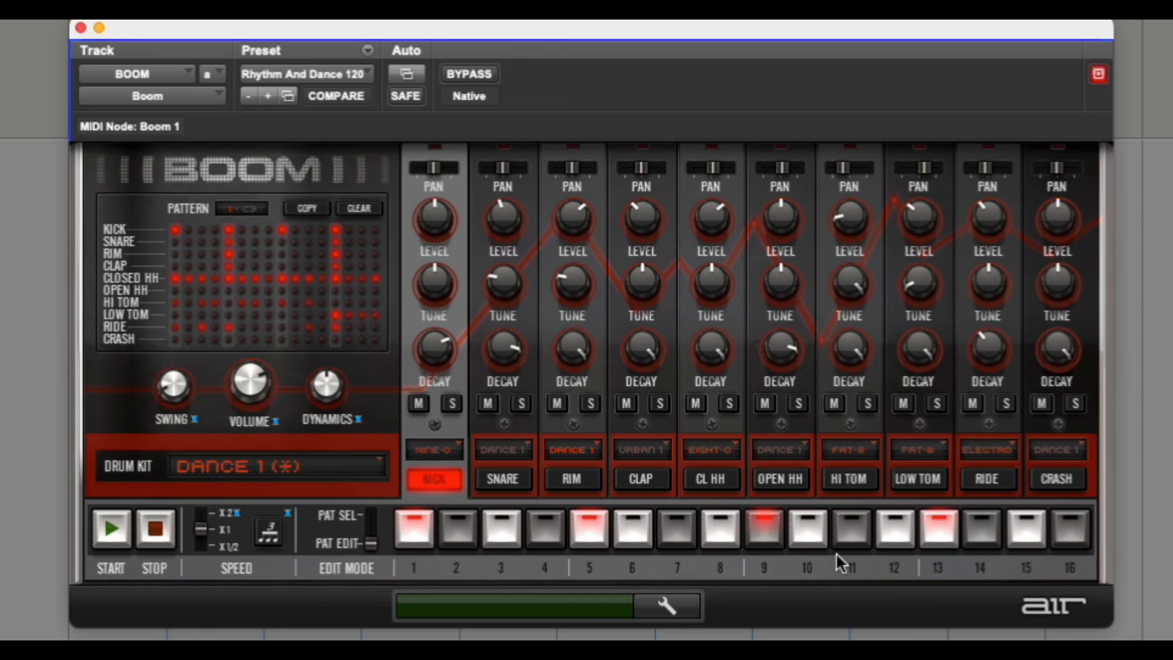
{"action": "left_click", "coordinate": [501, 531]}
{"action": "left_click", "coordinate": [679, 531]}
{"action": "left_click", "coordinate": [854, 529]}
{"action": "left_click", "coordinate": [1030, 536]}
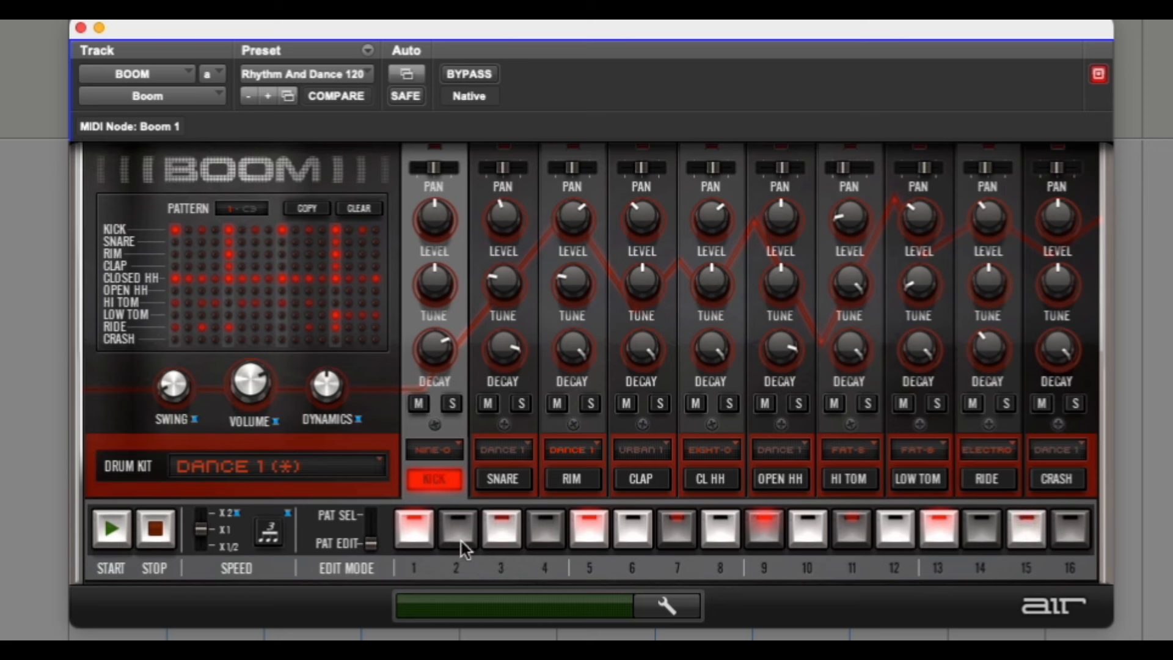
{"action": "left_click", "coordinate": [131, 532]}
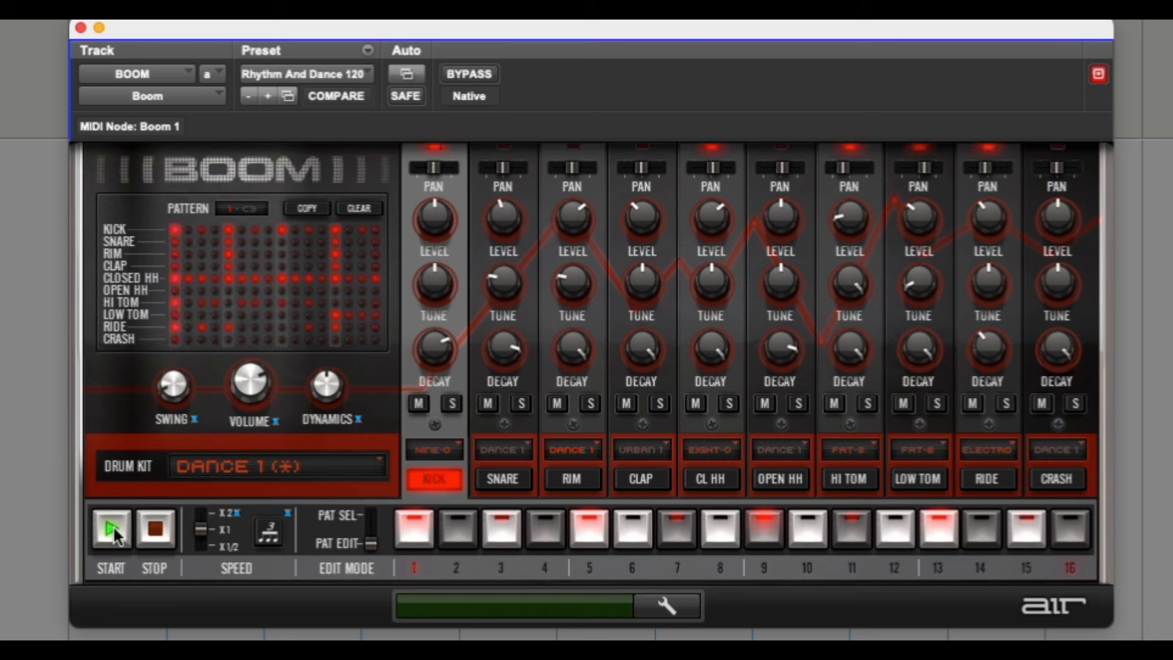
{"action": "left_click", "coordinate": [156, 529]}
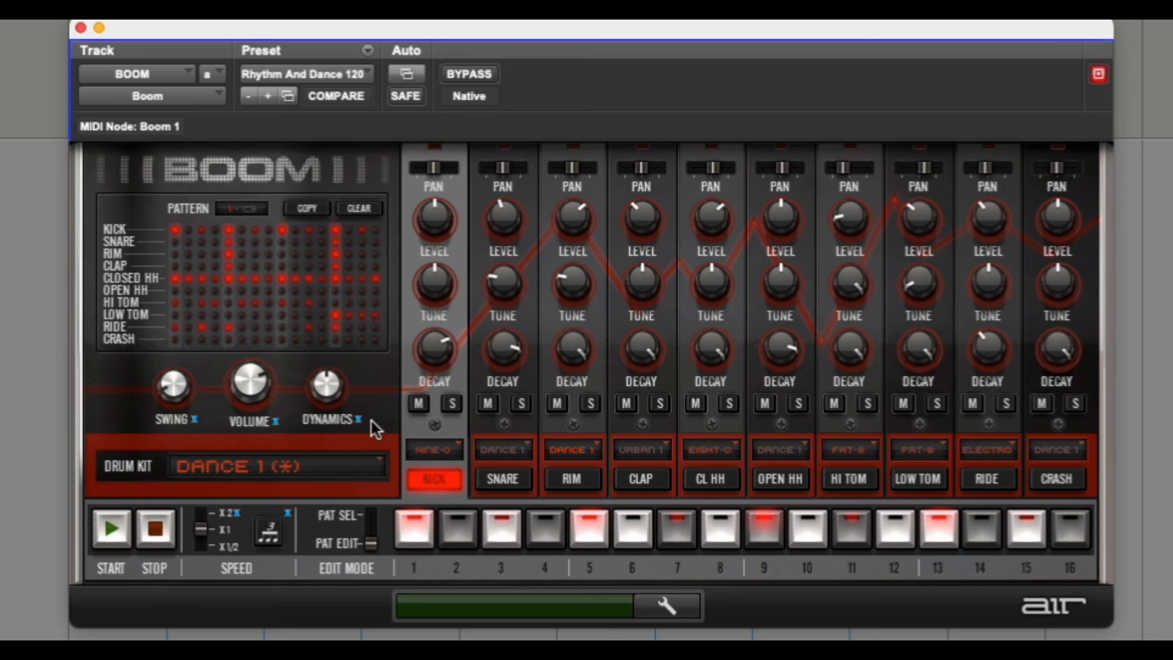
Play the pattern while turning the swing up and back down, and lower Boom's overall volume slightly
{"action": "left_click", "coordinate": [117, 523]}
{"action": "mouse_move", "coordinate": [173, 391]}
{"action": "left_click_drag", "start_coordinate": [173, 391], "coordinate": [185, 224]}
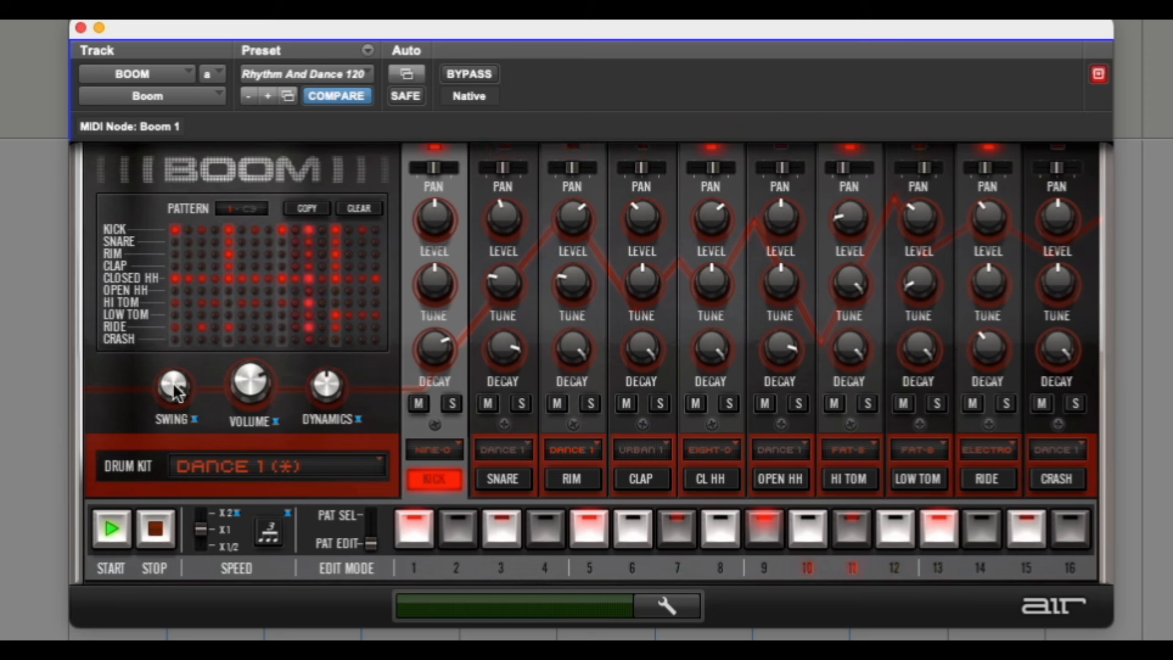
{"action": "left_click_drag", "start_coordinate": [175, 393], "coordinate": [171, 568]}
{"action": "left_click_drag", "start_coordinate": [250, 367], "coordinate": [251, 397]}
Sweep the dynamics up and down during playback, return it to 50 %, and stop the pattern
{"action": "left_click_drag", "start_coordinate": [326, 390], "coordinate": [328, 248]}
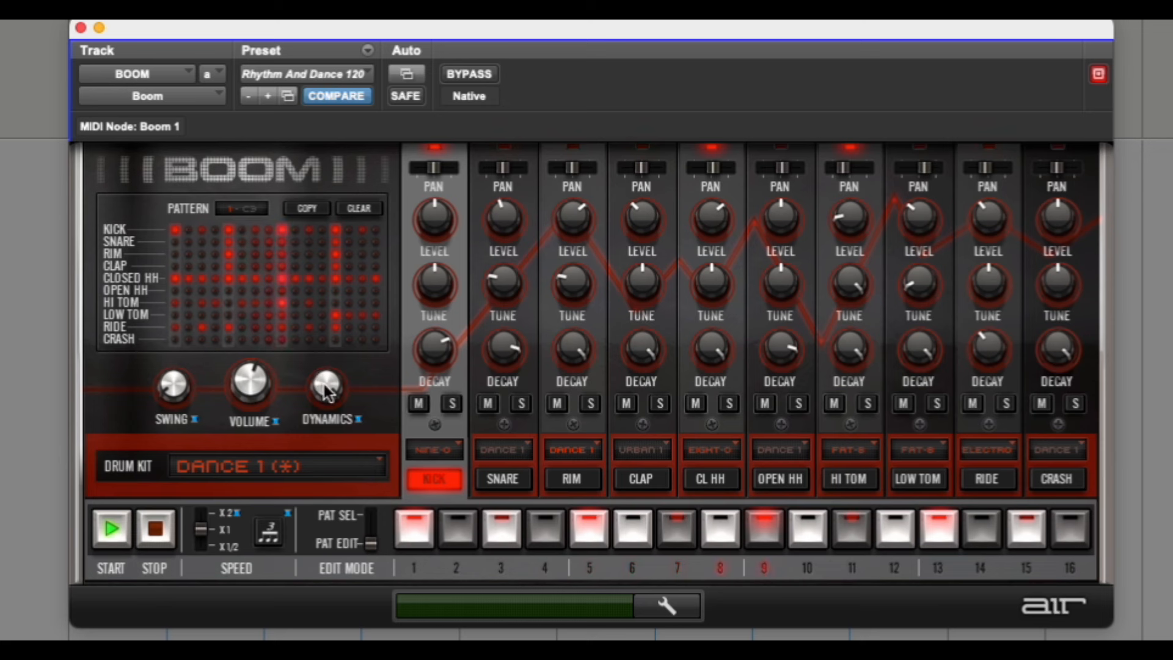
{"action": "left_click_drag", "start_coordinate": [328, 391], "coordinate": [317, 654]}
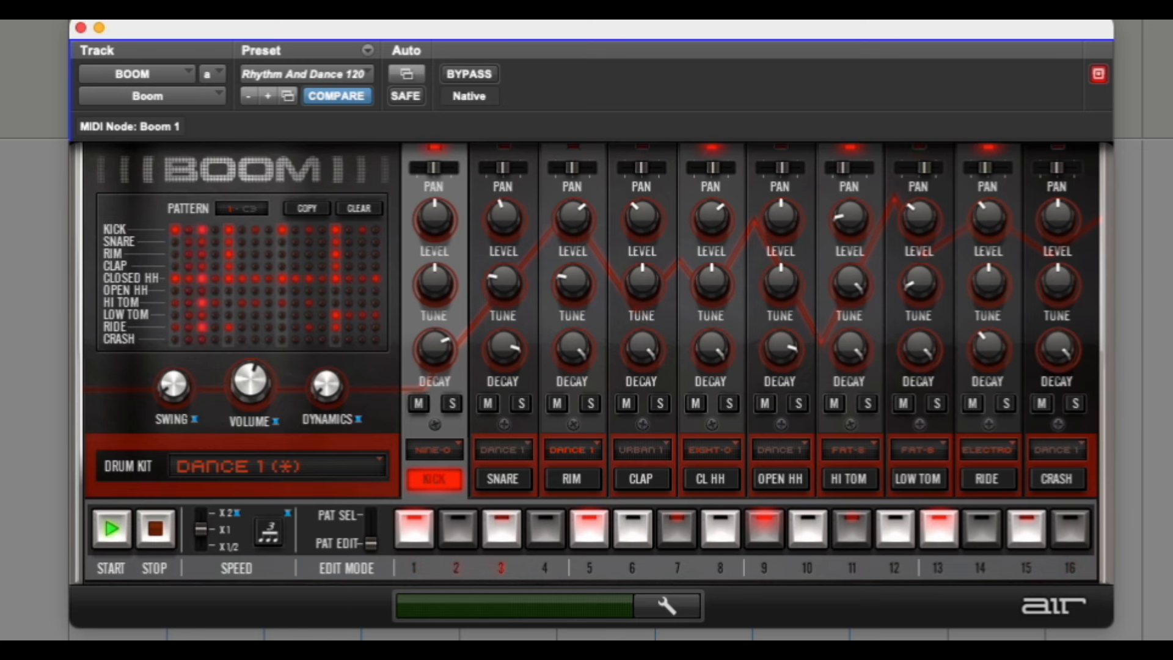
{"action": "left_click_drag", "start_coordinate": [322, 402], "coordinate": [337, 274]}
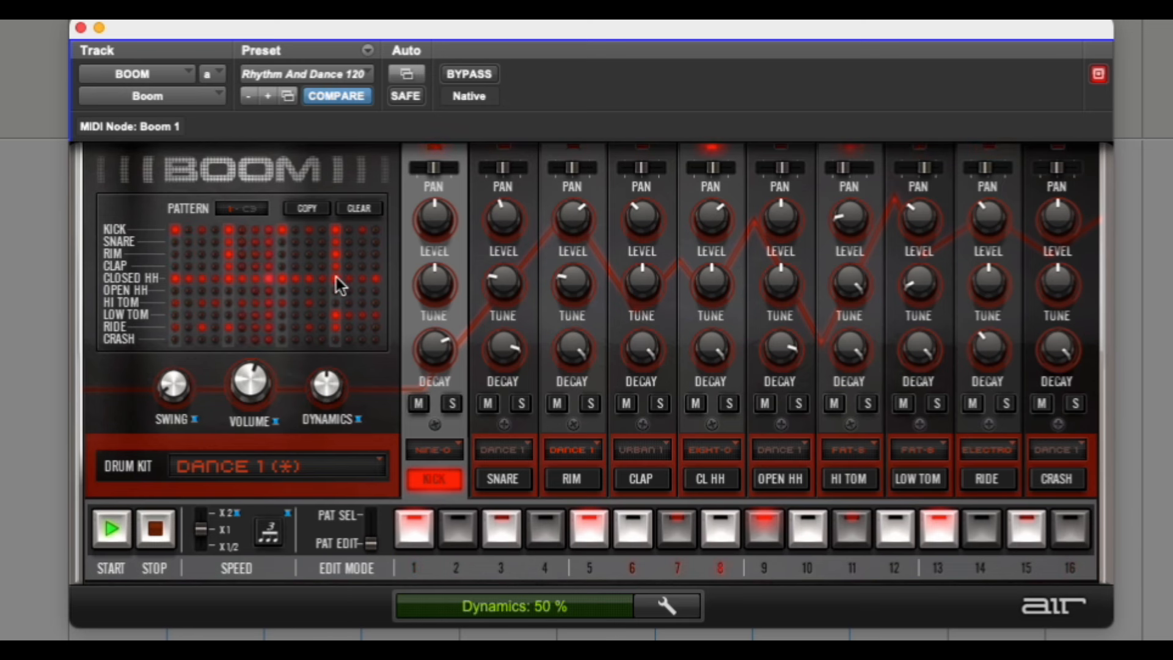
{"action": "left_click", "coordinate": [157, 525]}
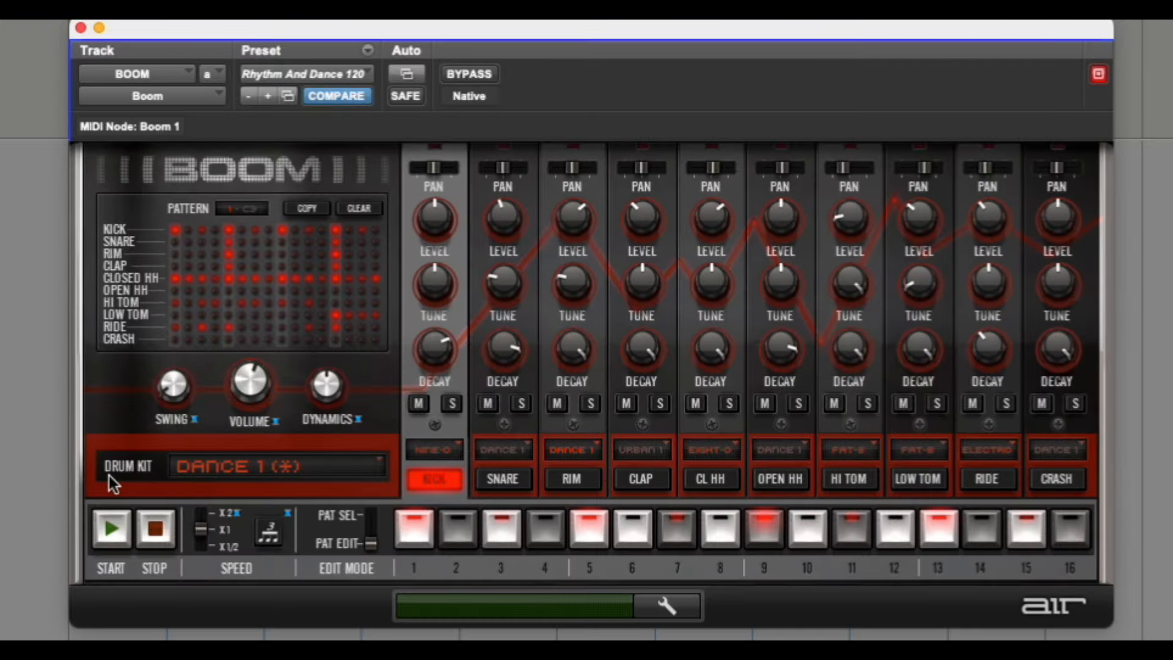
Check the drum kit choices and set the kick channel's sound to Eight-O
{"action": "left_click", "coordinate": [355, 468]}
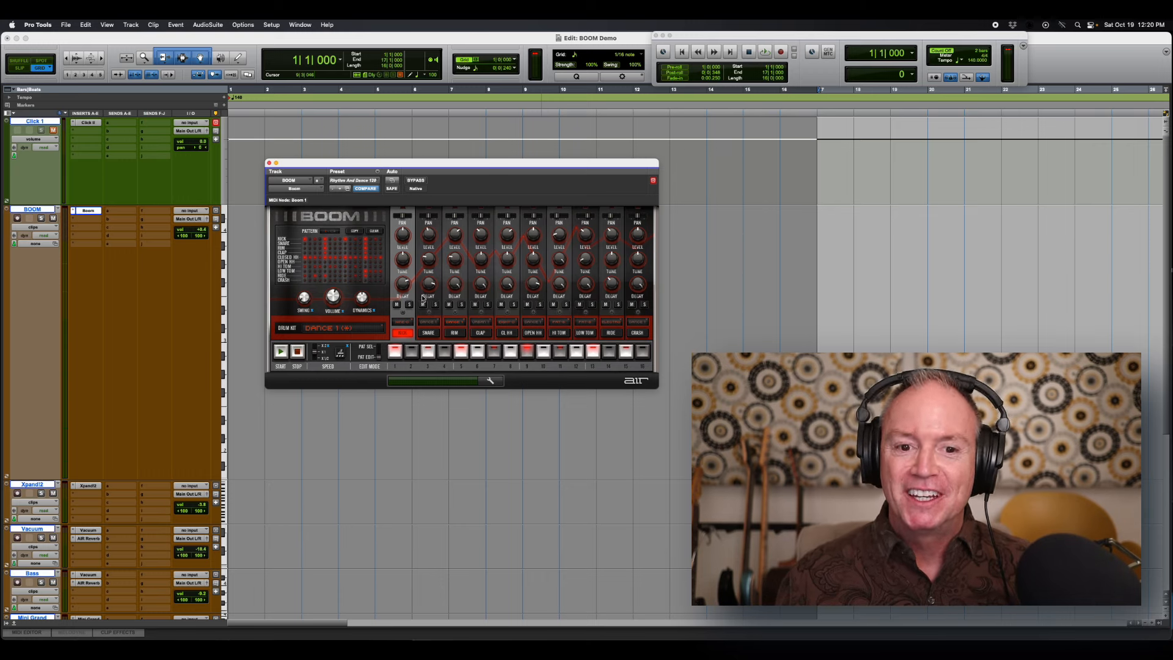
{"action": "left_click", "coordinate": [406, 322]}
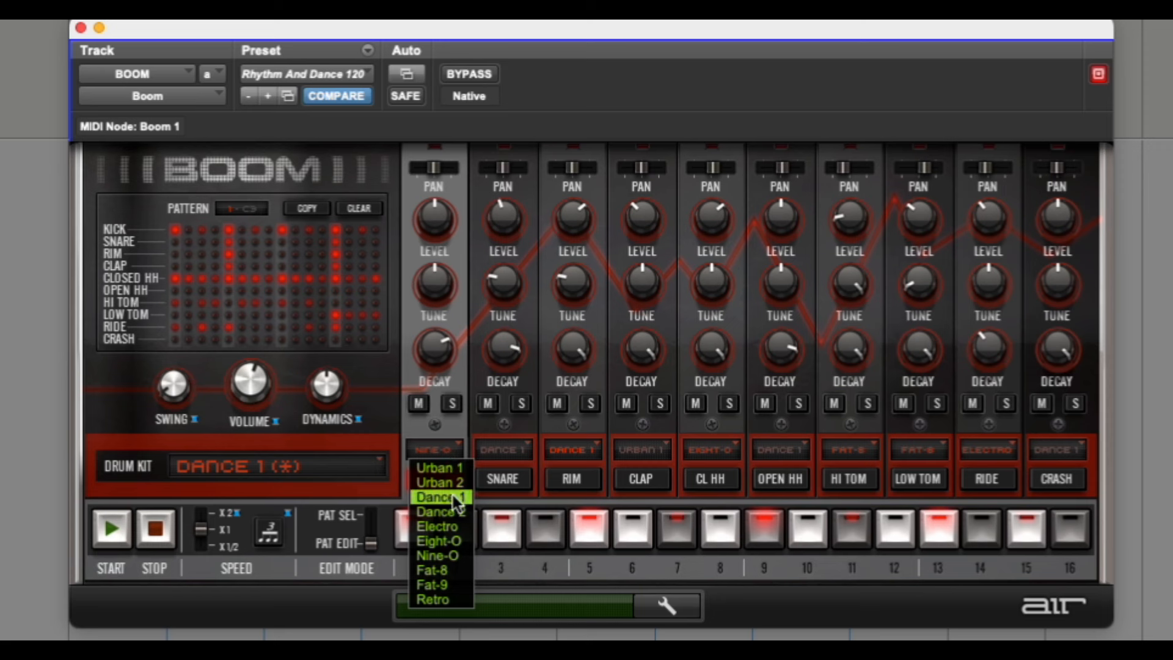
{"action": "left_click", "coordinate": [460, 542]}
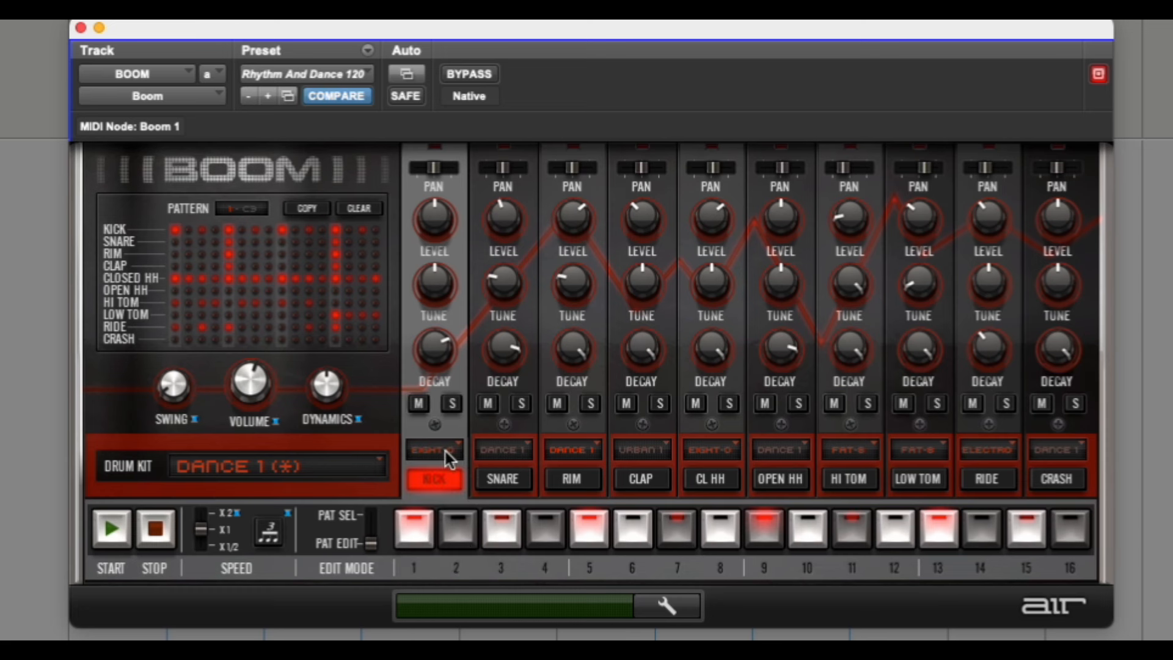
Play the pattern while auditioning the Urban 2, Nine-O and Dance 2 kick sounds, leave Dance 2 selected, and stop playback
{"action": "left_click", "coordinate": [112, 539]}
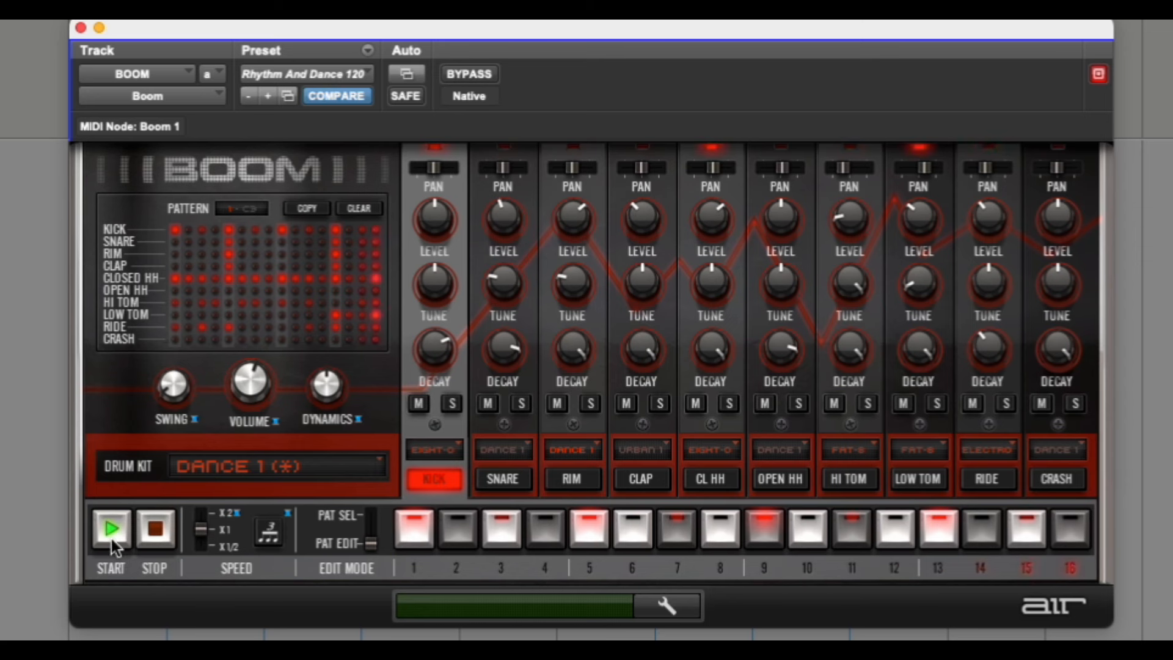
{"action": "left_click", "coordinate": [432, 451]}
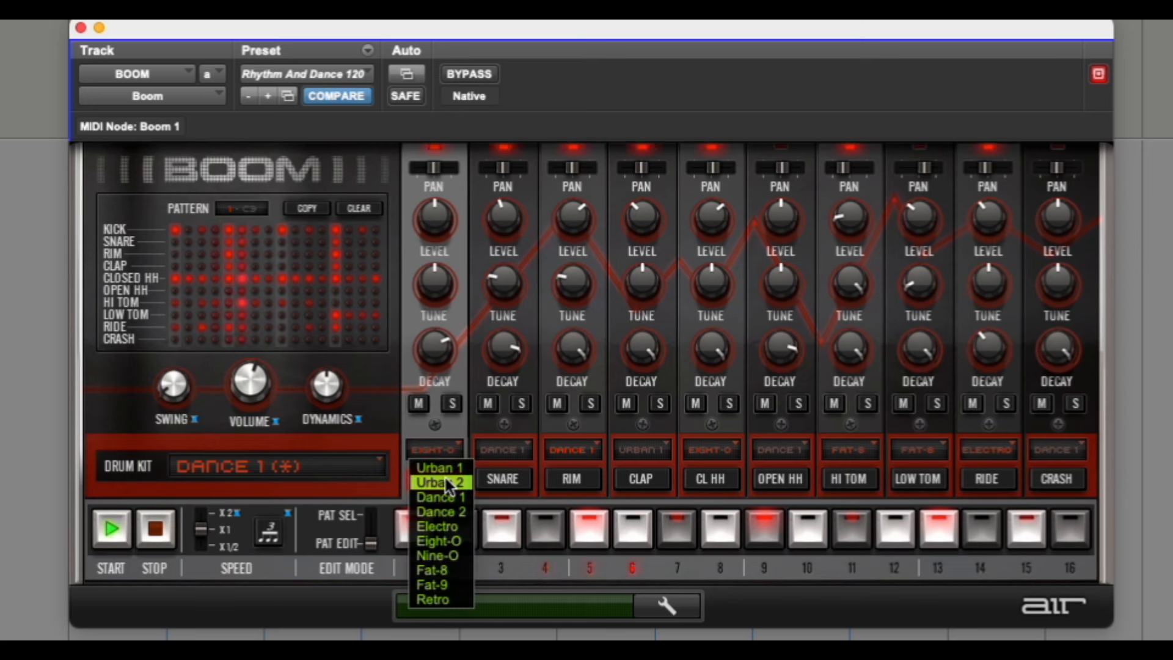
{"action": "left_click", "coordinate": [444, 476]}
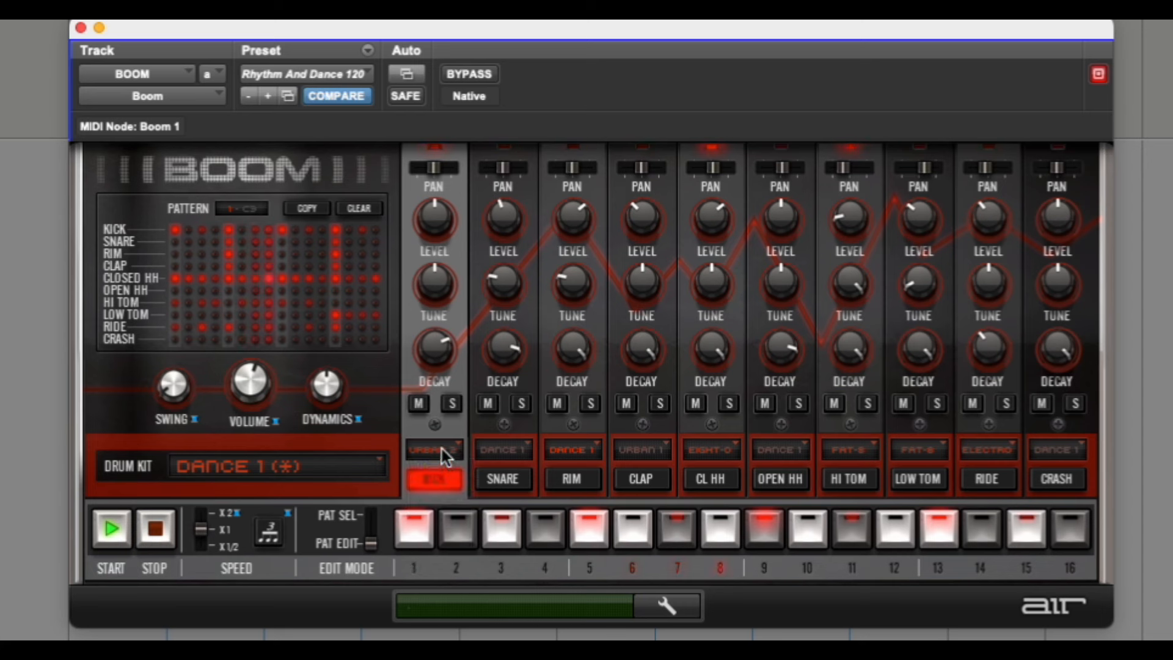
{"action": "left_click", "coordinate": [443, 451]}
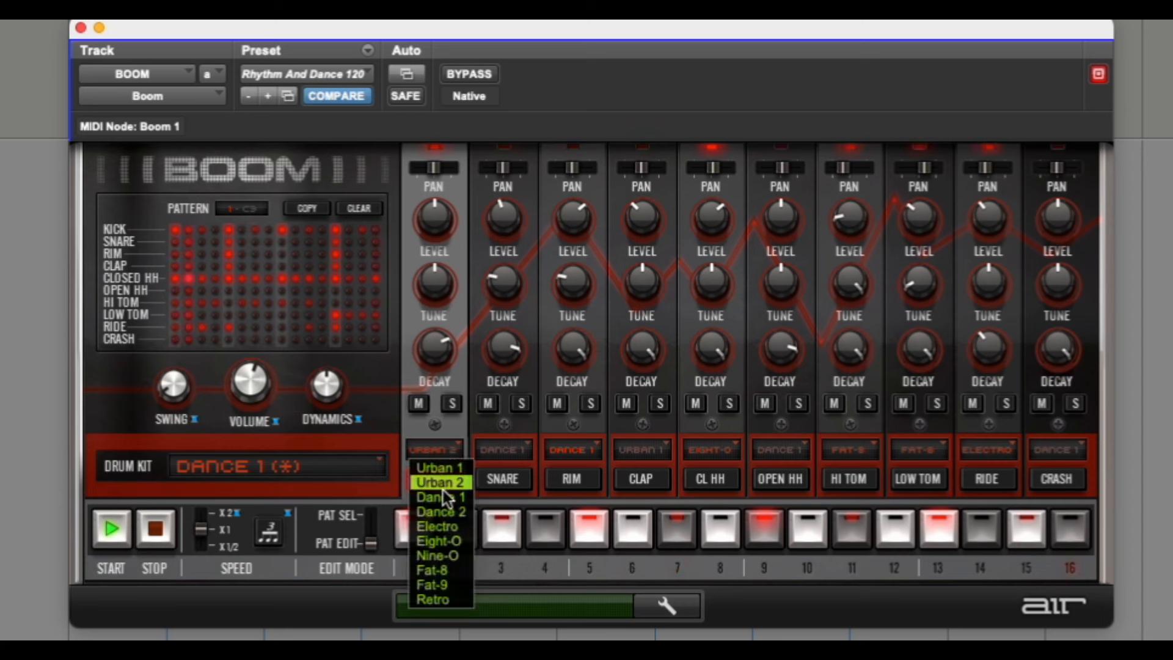
{"action": "left_click", "coordinate": [462, 557]}
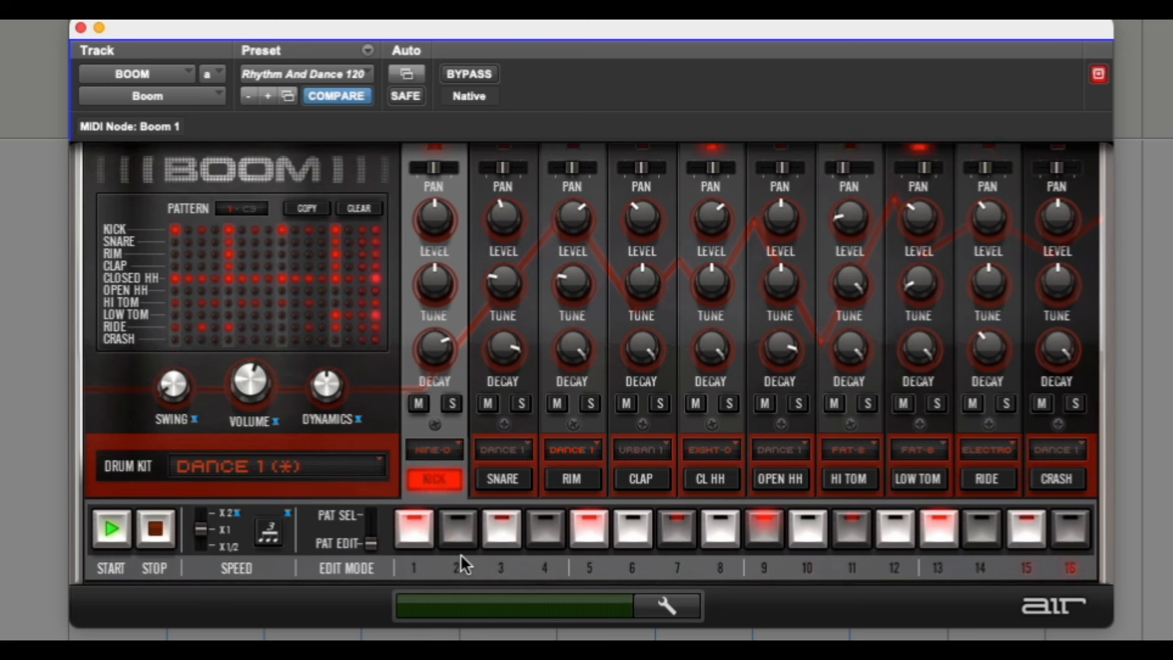
{"action": "left_click", "coordinate": [445, 452]}
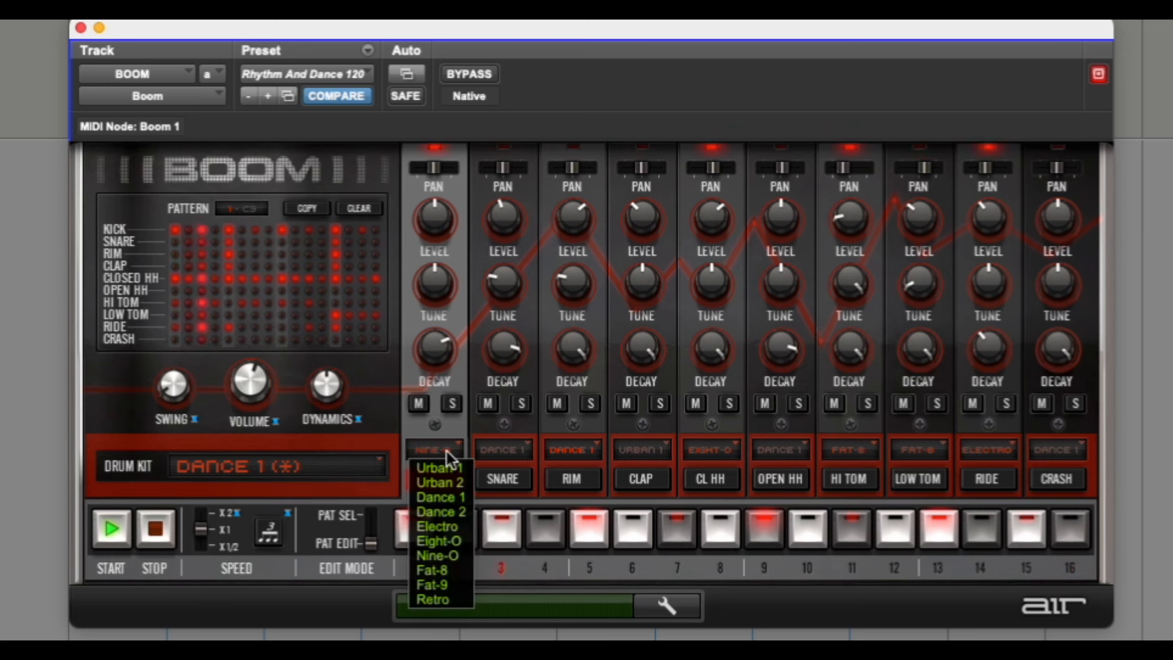
{"action": "left_click", "coordinate": [460, 513]}
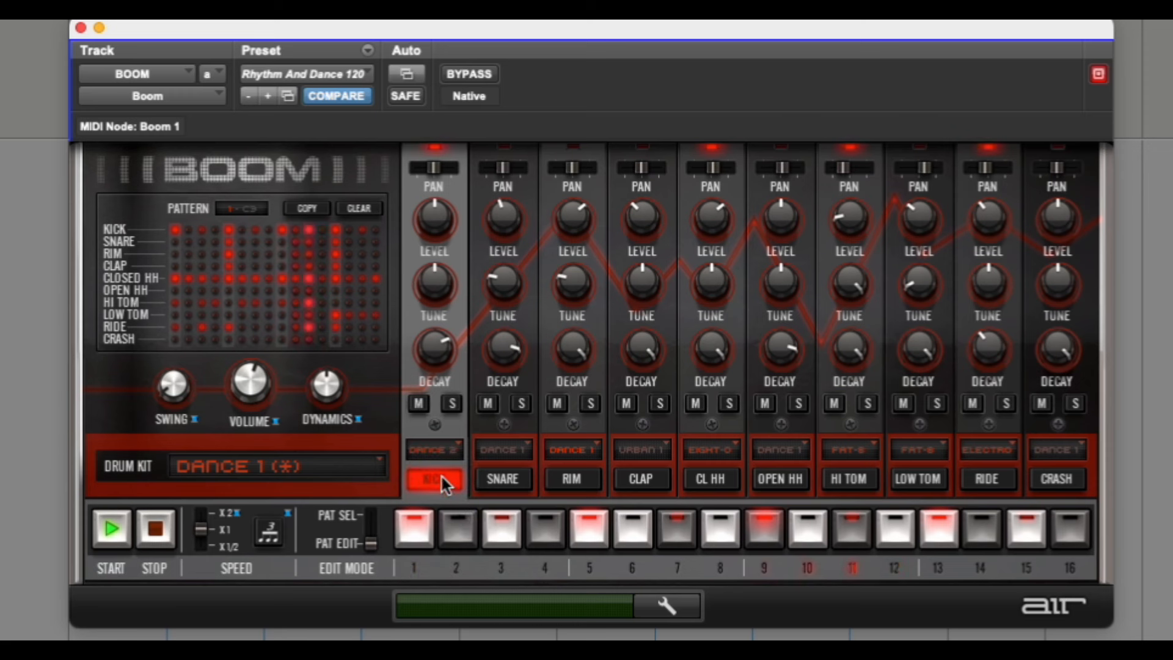
{"action": "left_click", "coordinate": [154, 536]}
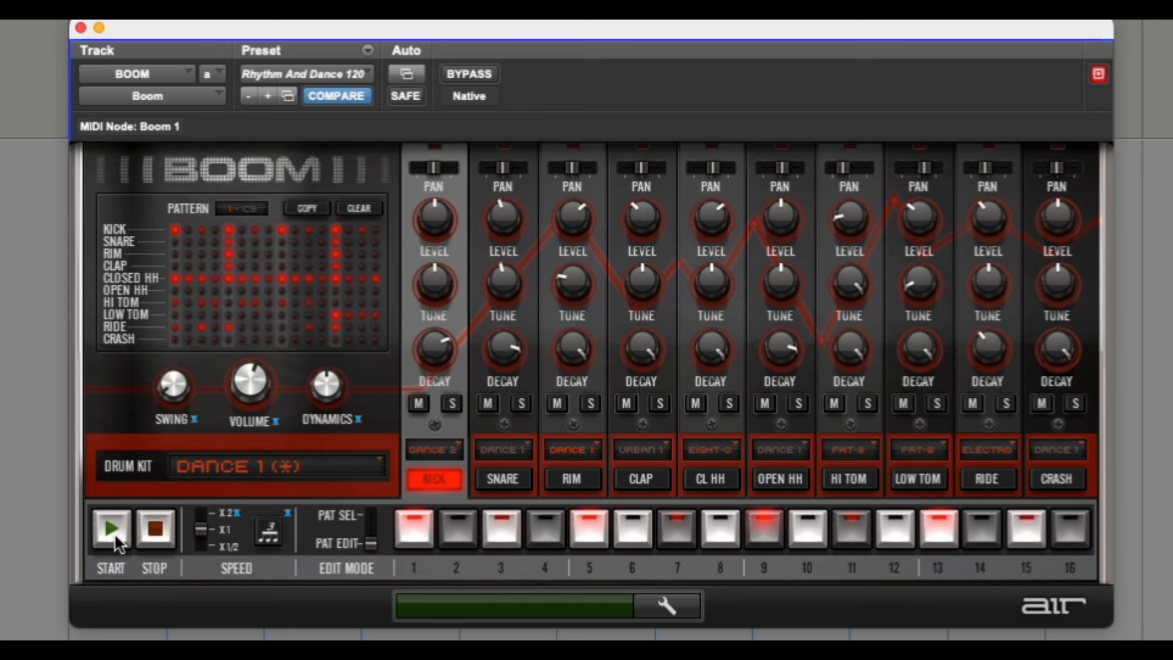
Play the pattern while sweeping the kick channel's tune, and stop playback
{"action": "left_click", "coordinate": [114, 538]}
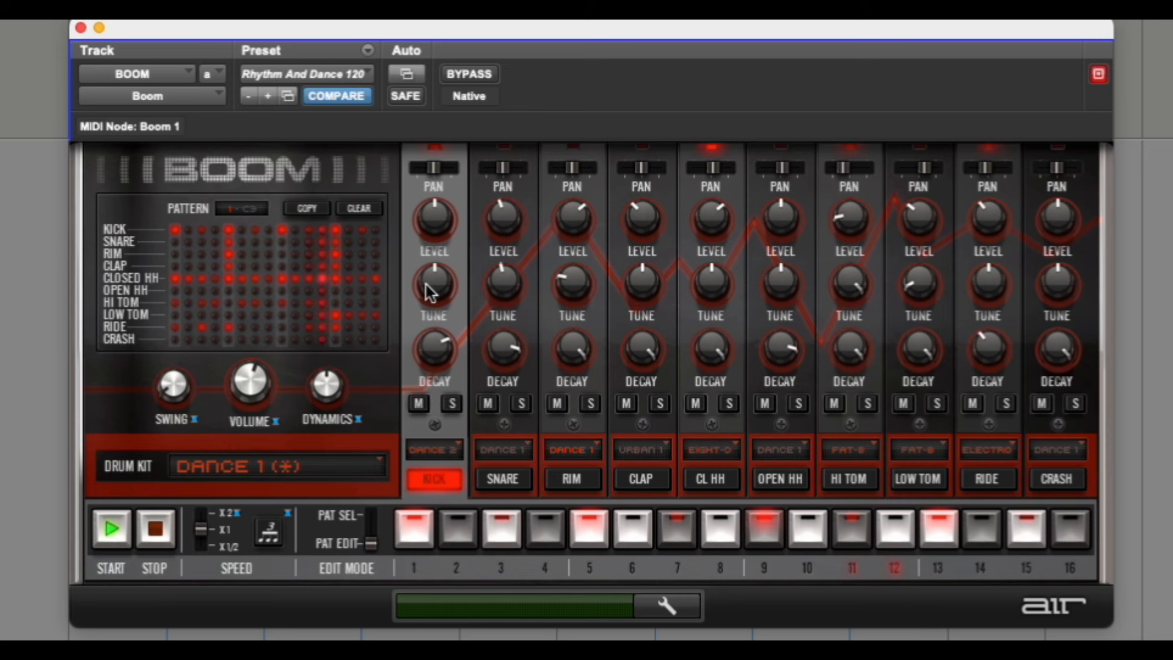
{"action": "mouse_move", "coordinate": [431, 269]}
{"action": "left_click_drag", "start_coordinate": [431, 269], "coordinate": [427, 324]}
{"action": "key", "text": "space"}
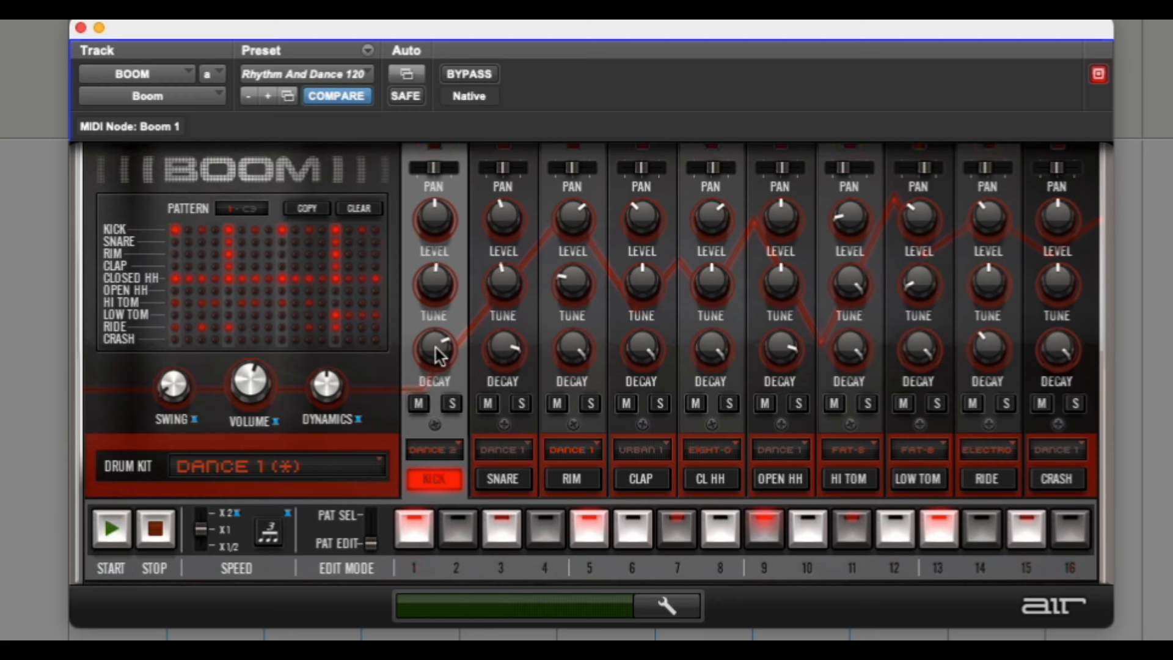
Restart the pattern and adjust the kick channel's decay during playback
{"action": "left_click", "coordinate": [116, 546]}
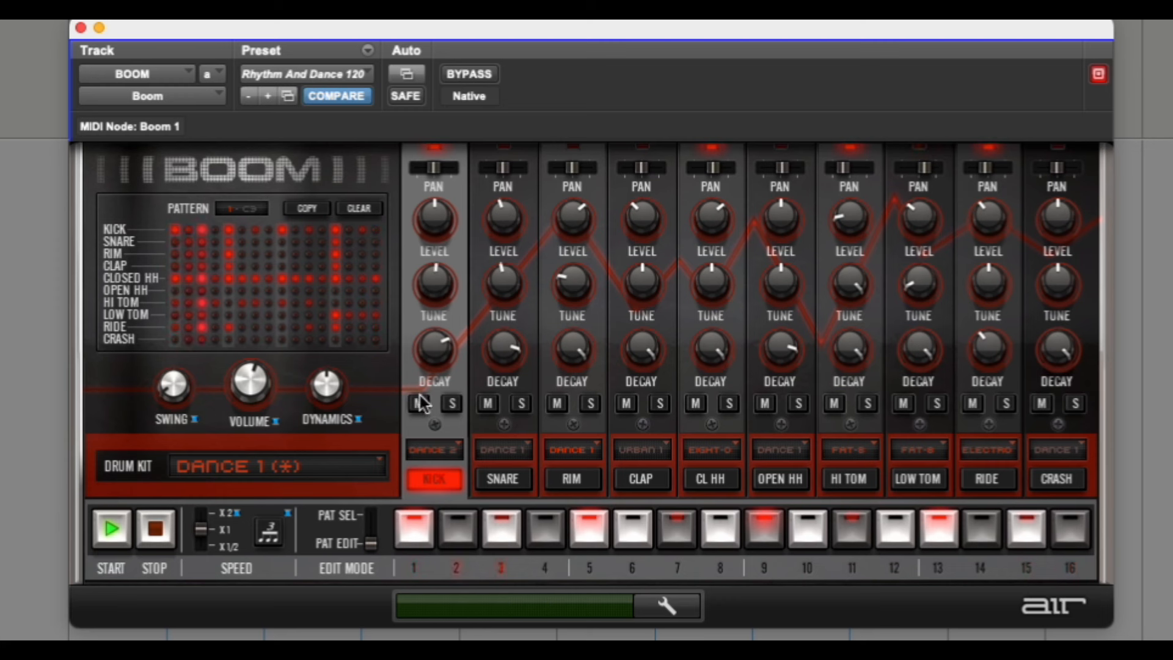
{"action": "mouse_move", "coordinate": [436, 344]}
{"action": "left_mouse_down"}
{"action": "mouse_move", "coordinate": [437, 270]}
{"action": "mouse_move", "coordinate": [446, 479]}
{"action": "mouse_move", "coordinate": [435, 355]}
{"action": "left_mouse_up"}
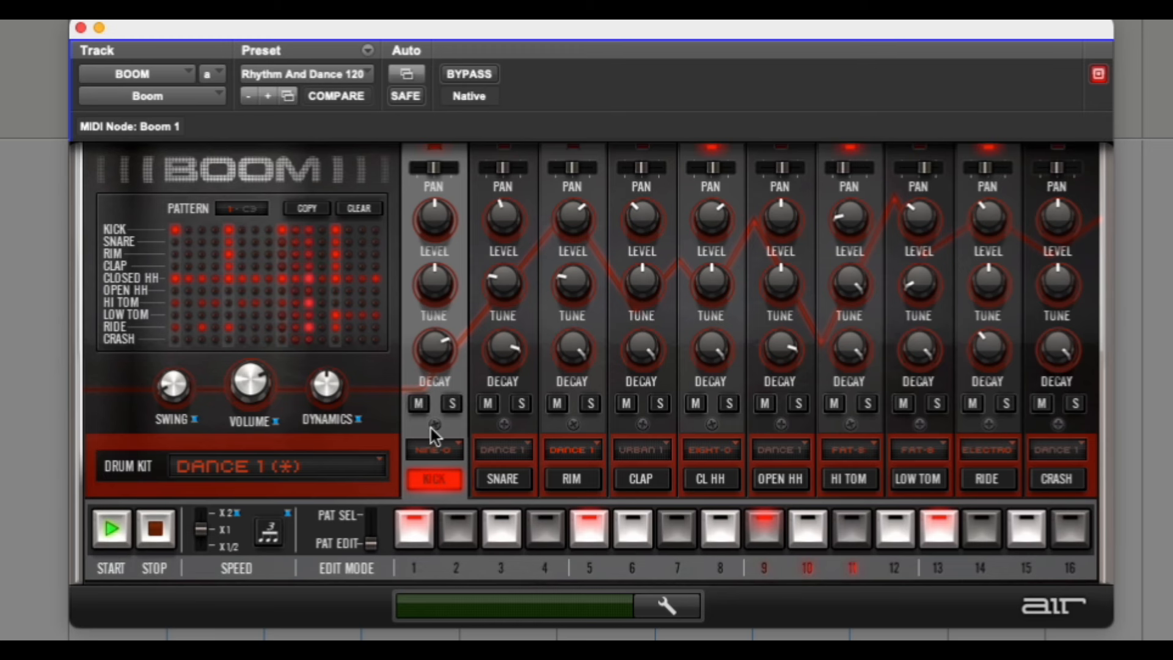
{"action": "mouse_move", "coordinate": [436, 413]}
{"action": "mouse_move", "coordinate": [435, 413]}
{"action": "left_mouse_down"}
{"action": "mouse_move", "coordinate": [444, 251]}
{"action": "mouse_move", "coordinate": [434, 303]}
{"action": "mouse_move", "coordinate": [437, 535]}
{"action": "mouse_move", "coordinate": [431, 408]}
{"action": "mouse_move", "coordinate": [441, 343]}
{"action": "mouse_move", "coordinate": [430, 406]}
{"action": "left_mouse_up"}
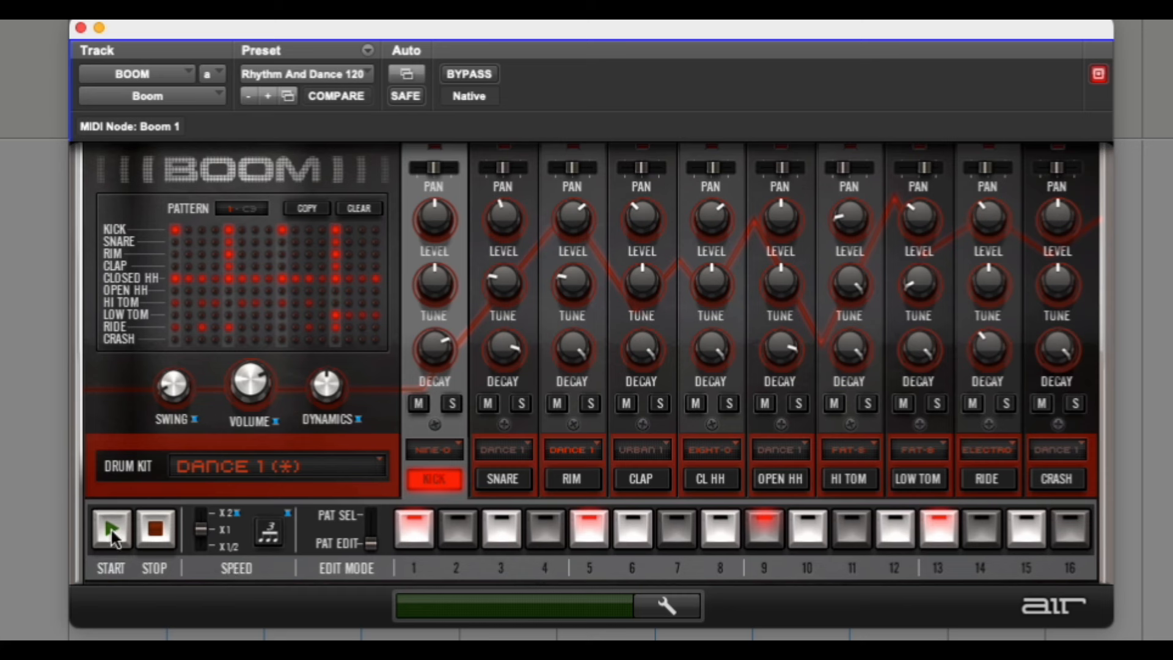
Compare the pattern at double, normal and half speed during playback, return it to normal, and stop
{"action": "left_click", "coordinate": [219, 513]}
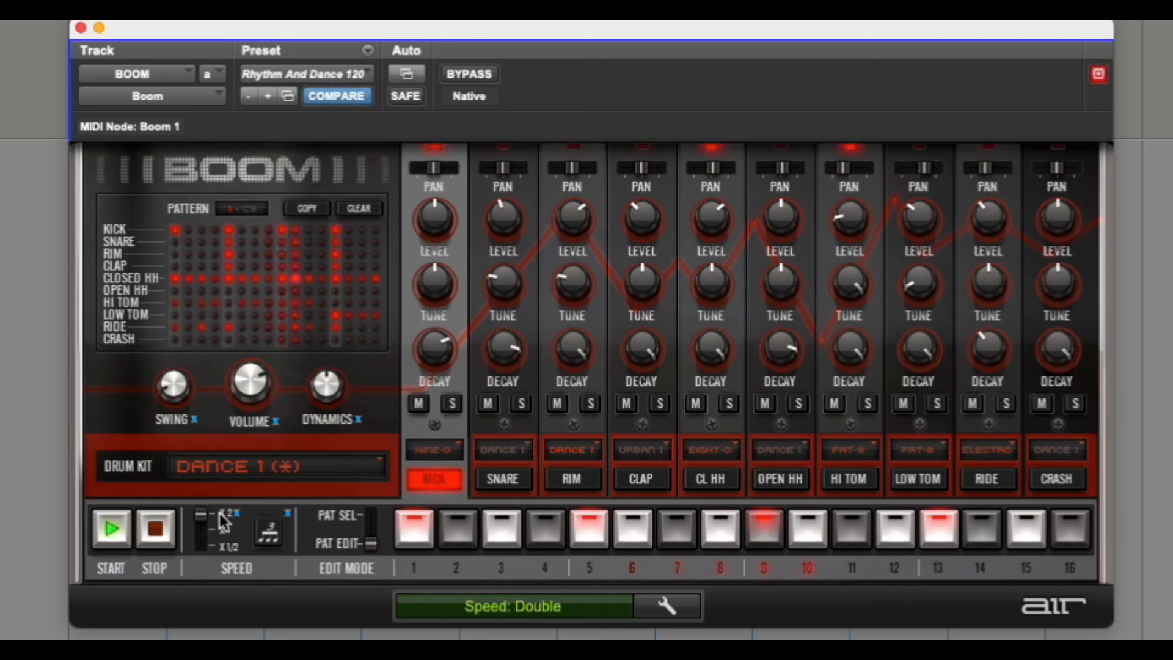
{"action": "left_click", "coordinate": [200, 529]}
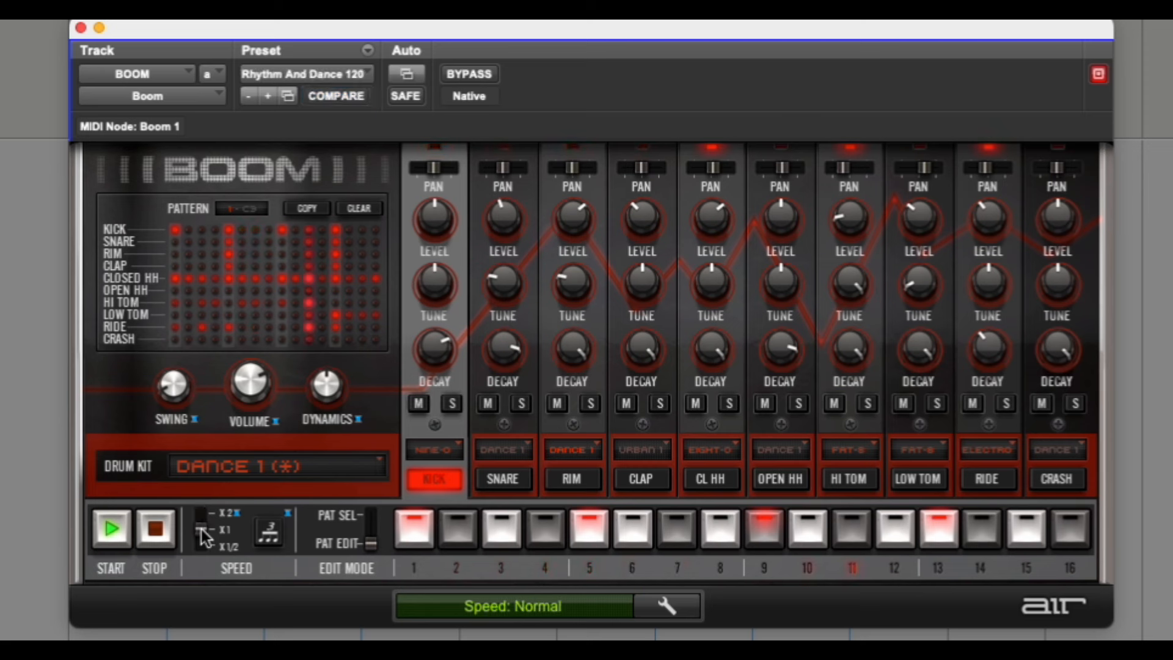
{"action": "left_click", "coordinate": [202, 546]}
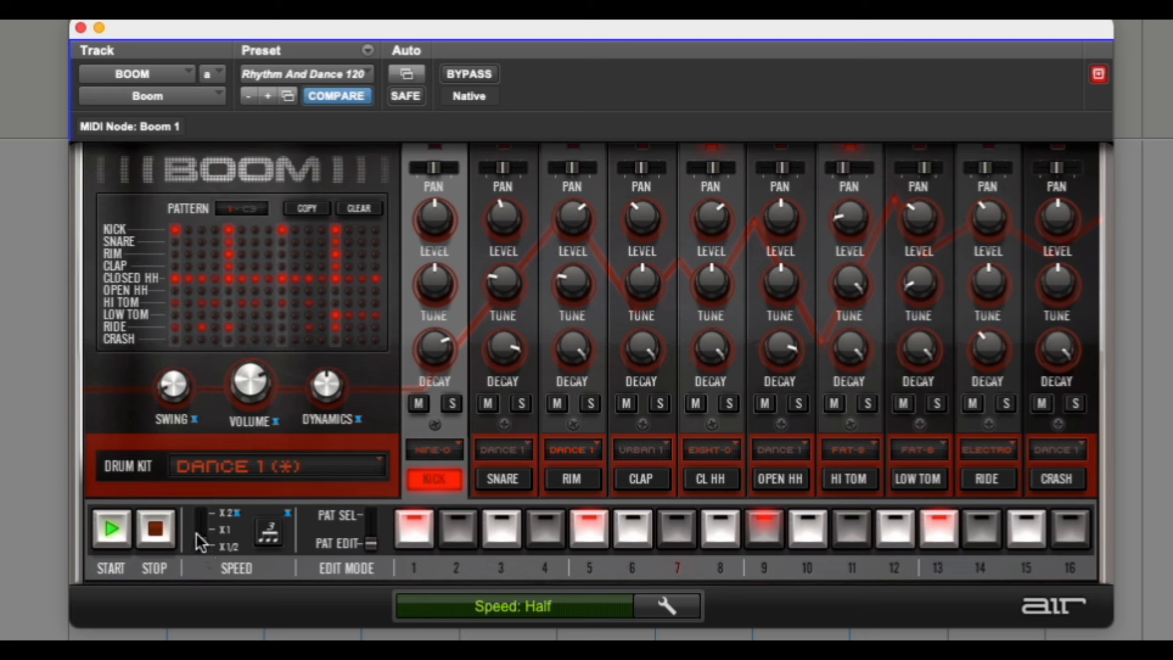
{"action": "left_click", "coordinate": [200, 529]}
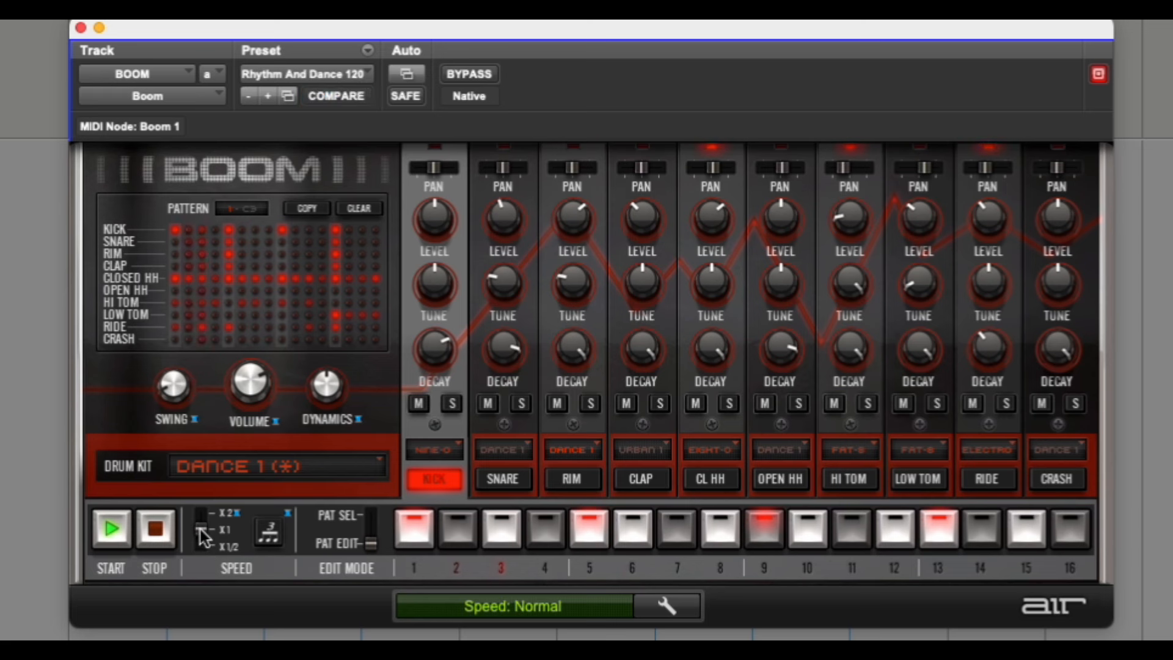
{"action": "left_click", "coordinate": [157, 532]}
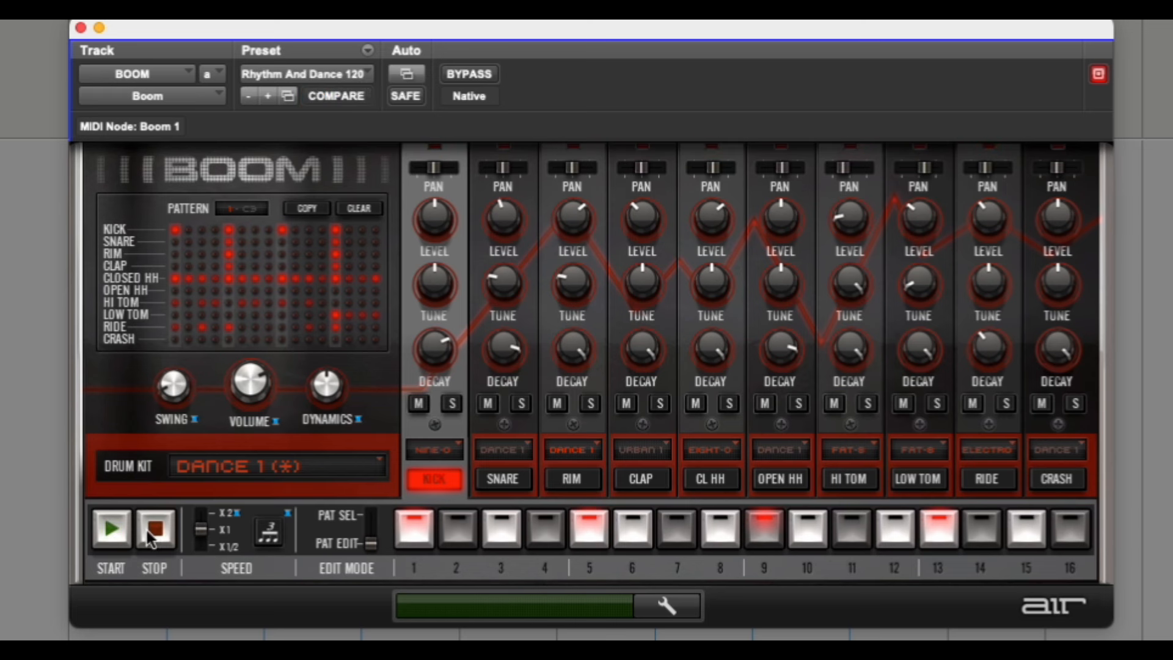
In pattern select mode, play and audition the preset's stored patterns one after another from pattern 2 to pattern 7
{"action": "left_click", "coordinate": [269, 533]}
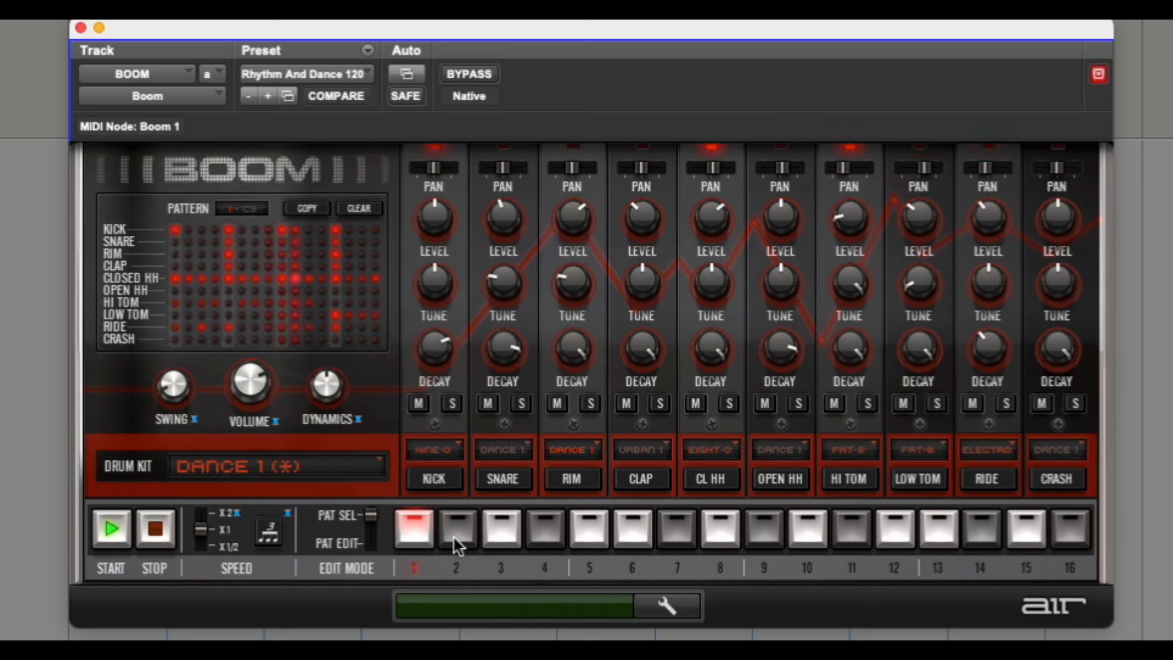
{"action": "left_click", "coordinate": [457, 536]}
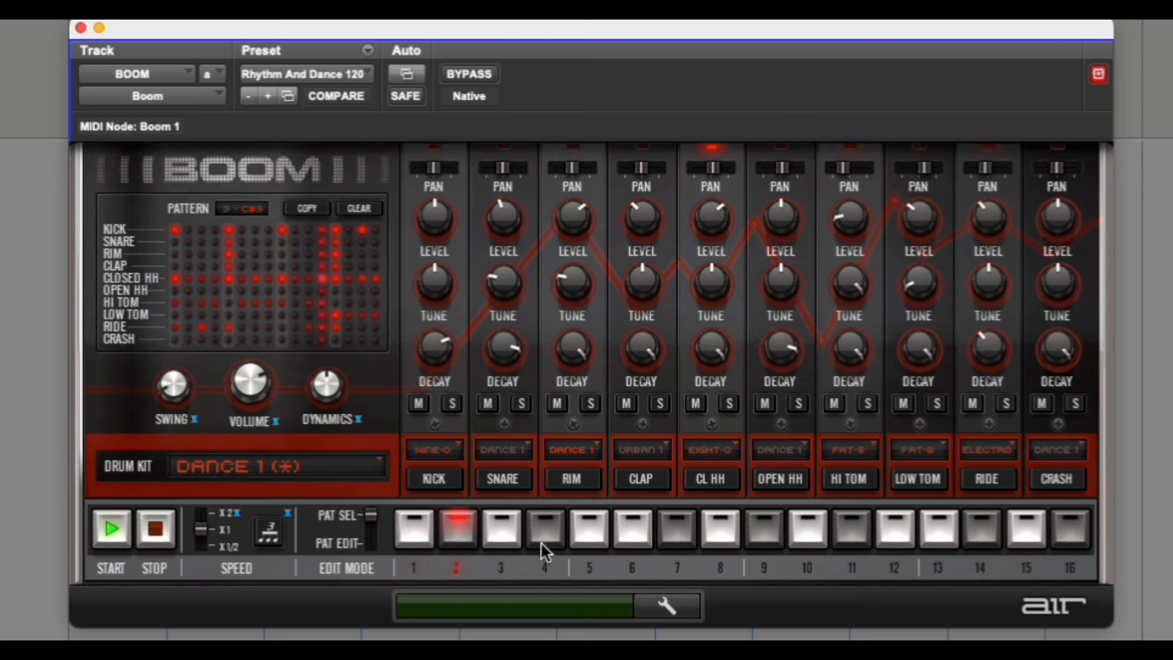
{"action": "left_click", "coordinate": [502, 543]}
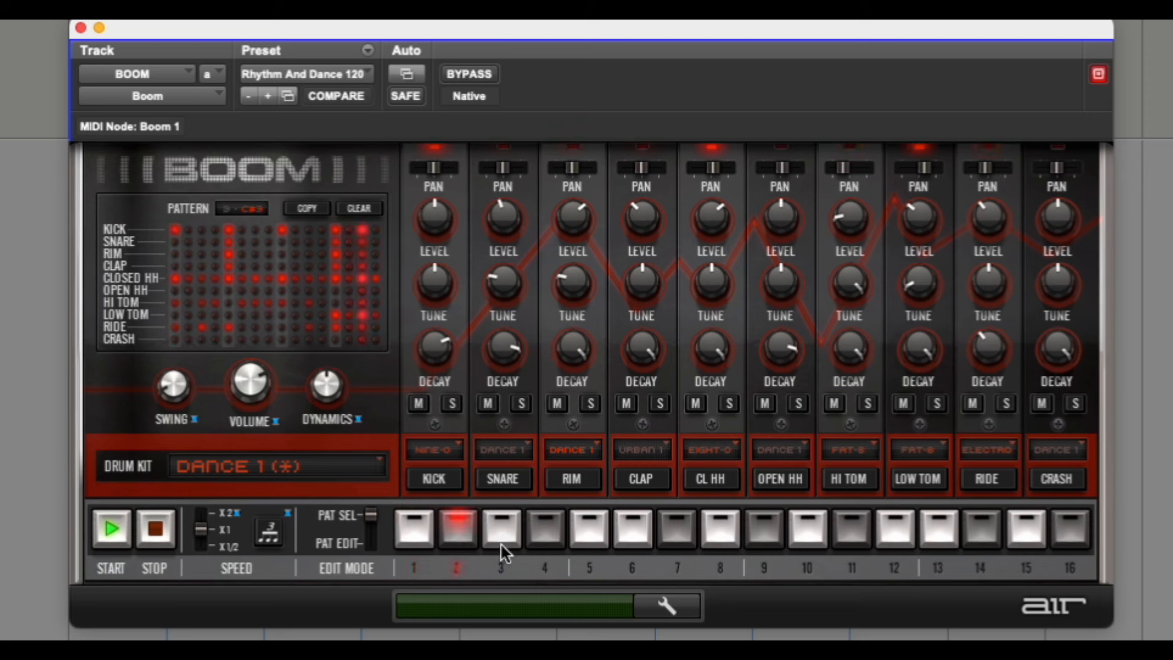
{"action": "left_click", "coordinate": [553, 546]}
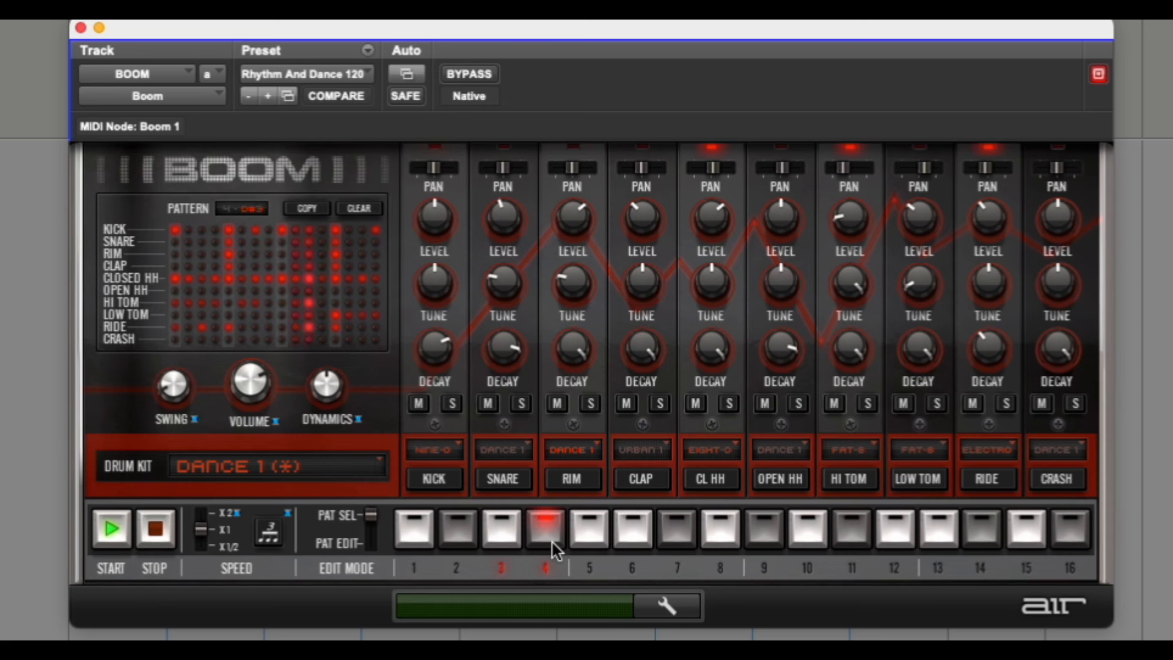
{"action": "left_click", "coordinate": [601, 545]}
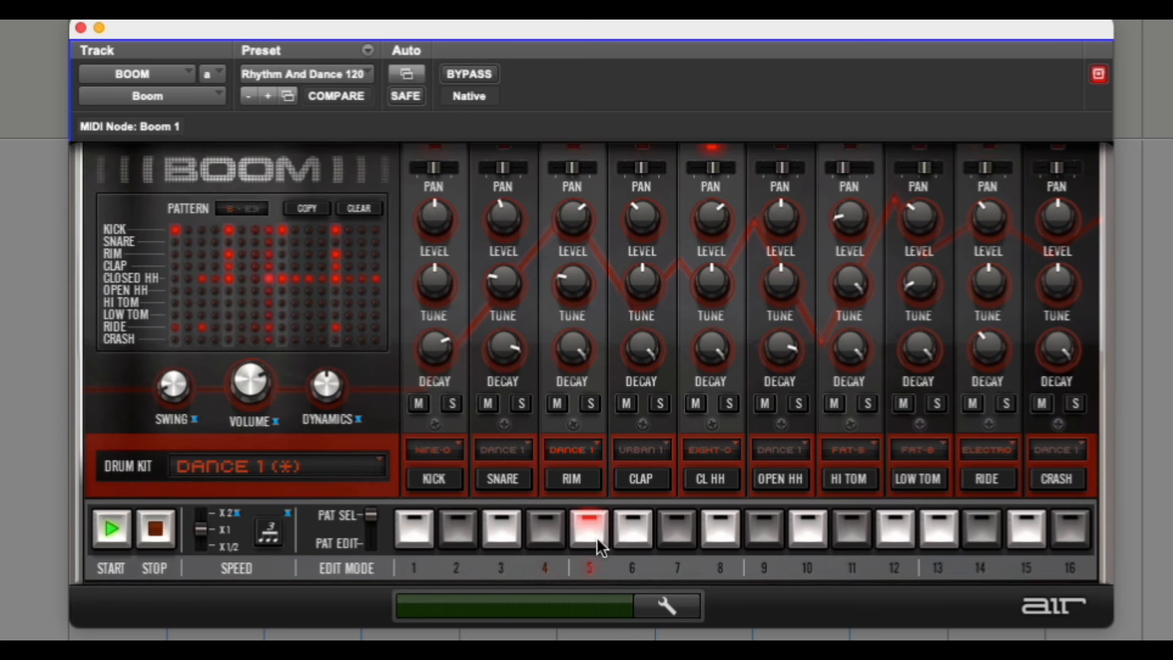
{"action": "left_click", "coordinate": [633, 542]}
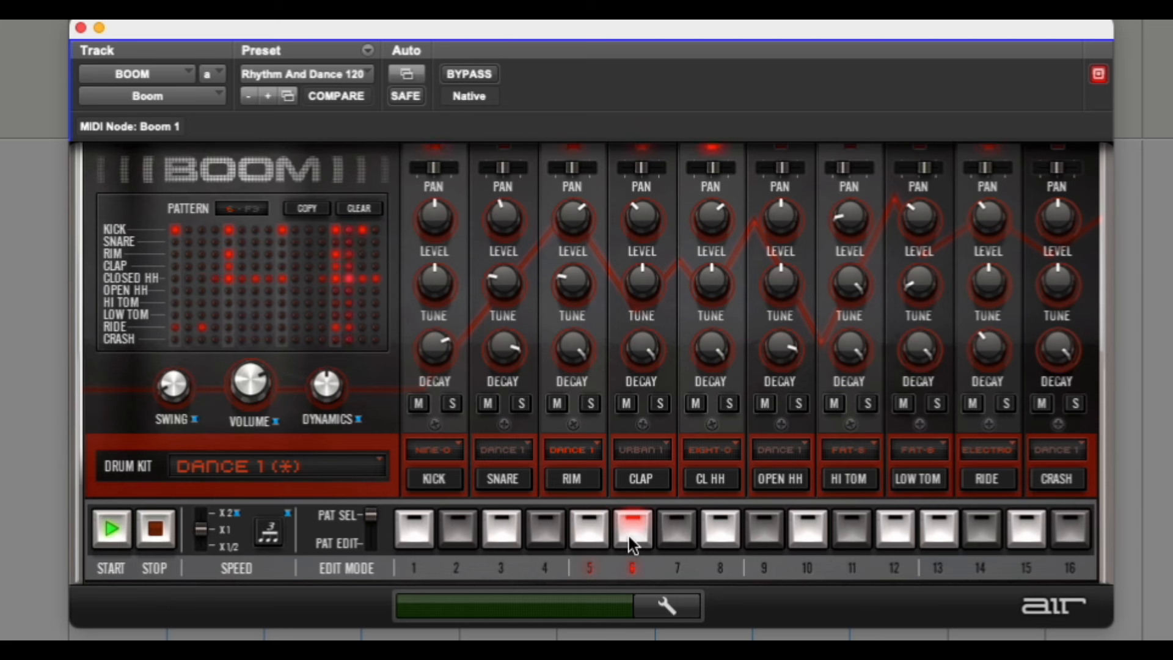
{"action": "left_click", "coordinate": [677, 537]}
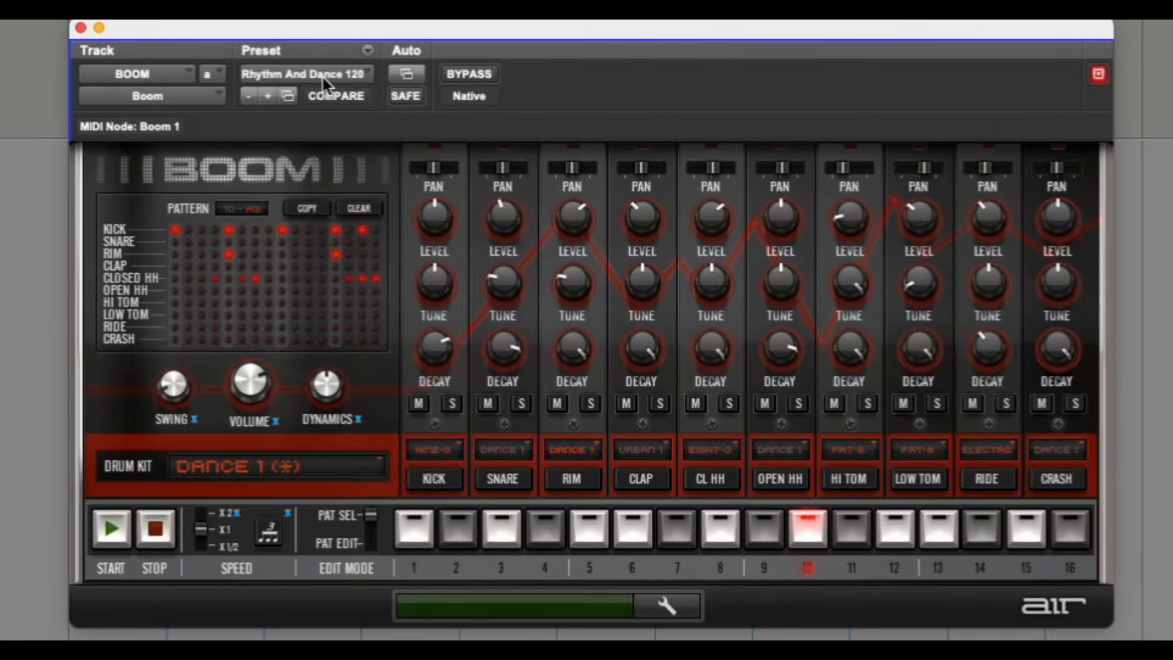
Load the custom demo preset with the Electro kit and look through its stored patterns
{"action": "left_click", "coordinate": [437, 74]}
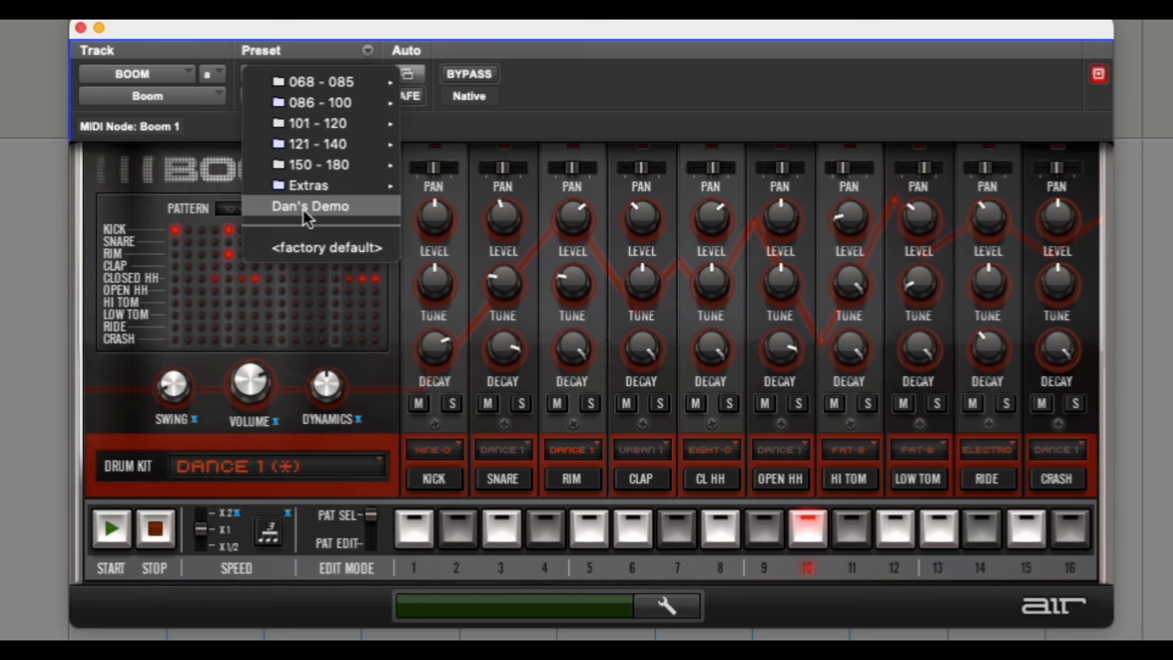
{"action": "left_click", "coordinate": [347, 211]}
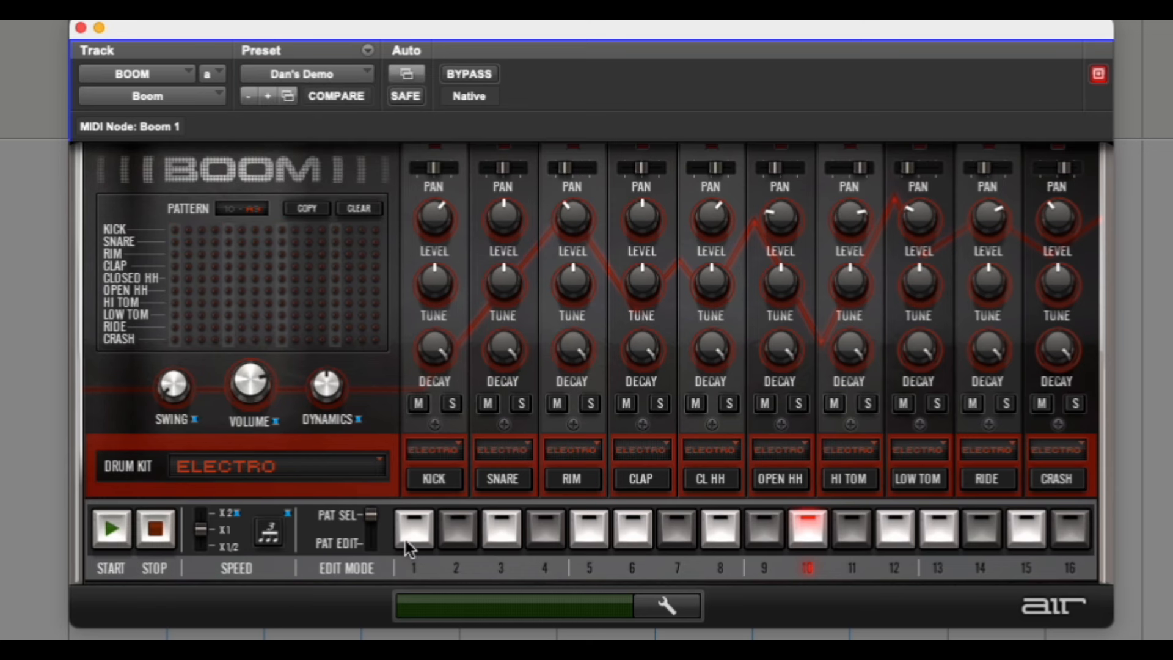
{"action": "left_click", "coordinate": [408, 538]}
{"action": "left_click", "coordinate": [360, 208]}
{"action": "left_click", "coordinate": [459, 529]}
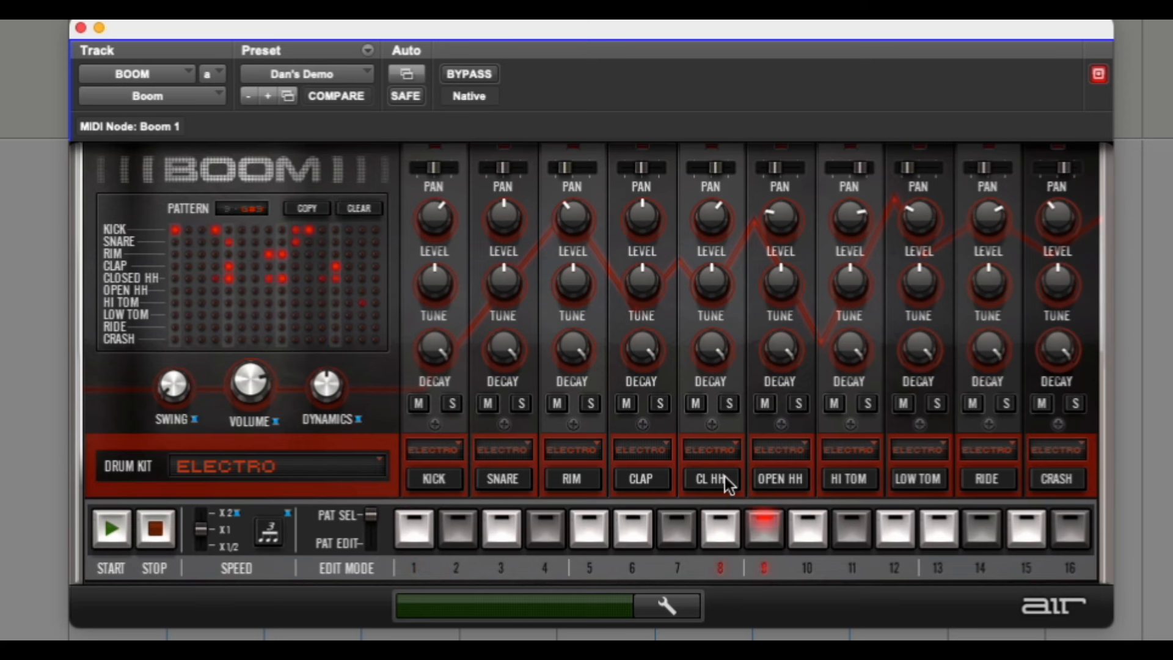
Clear pattern 1, add kick hits on steps 1, 5, 9 and 13 in pattern edit mode, and play it to check
{"action": "left_click", "coordinate": [369, 209]}
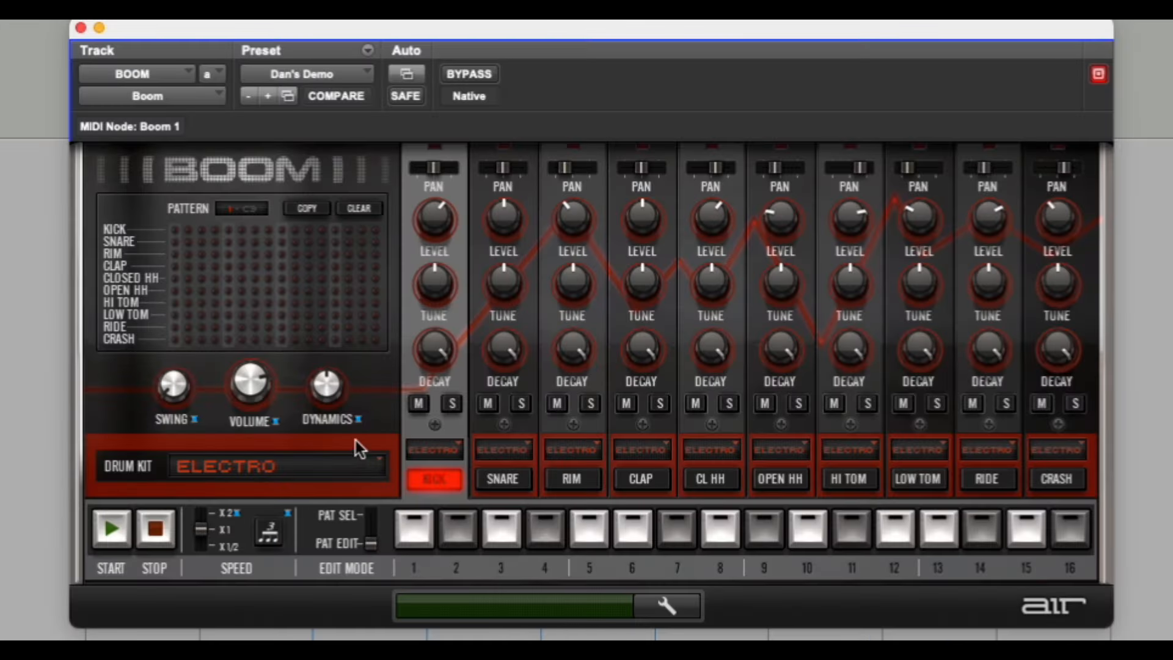
{"action": "left_click", "coordinate": [418, 536]}
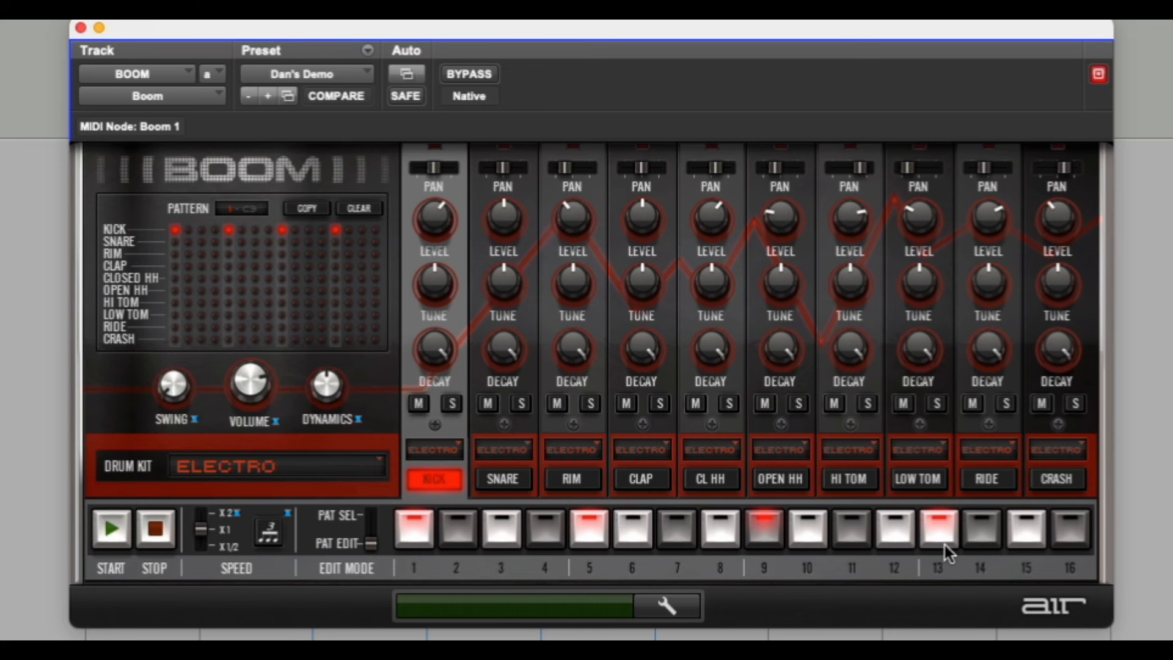
{"action": "left_click", "coordinate": [105, 527]}
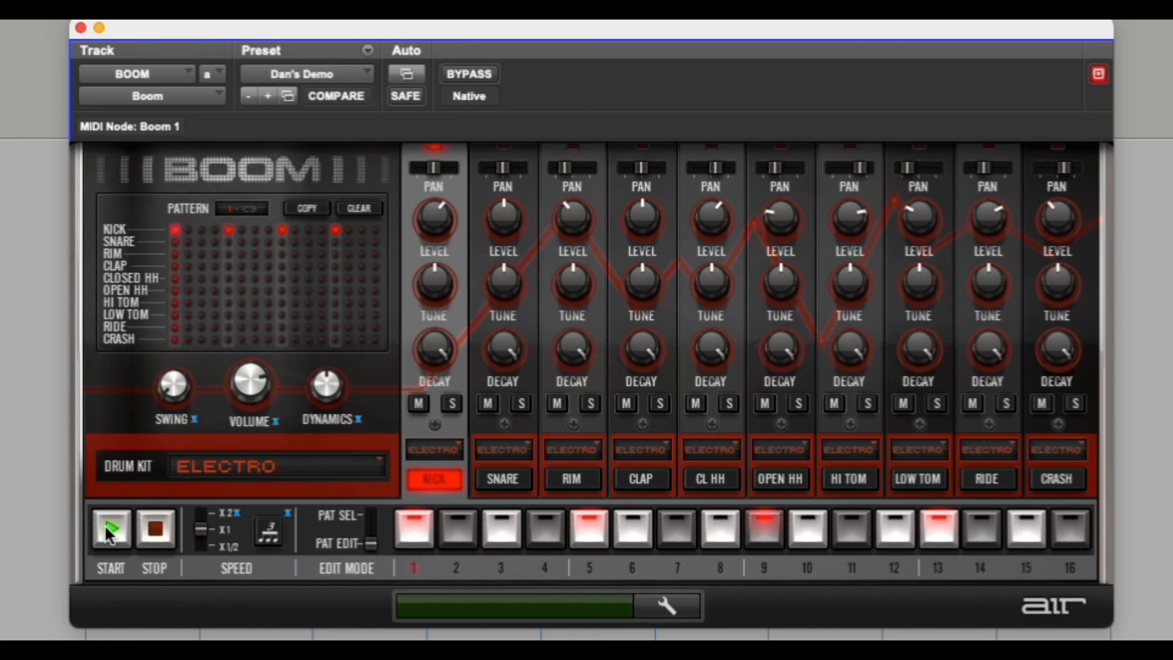
{"action": "left_click", "coordinate": [154, 533]}
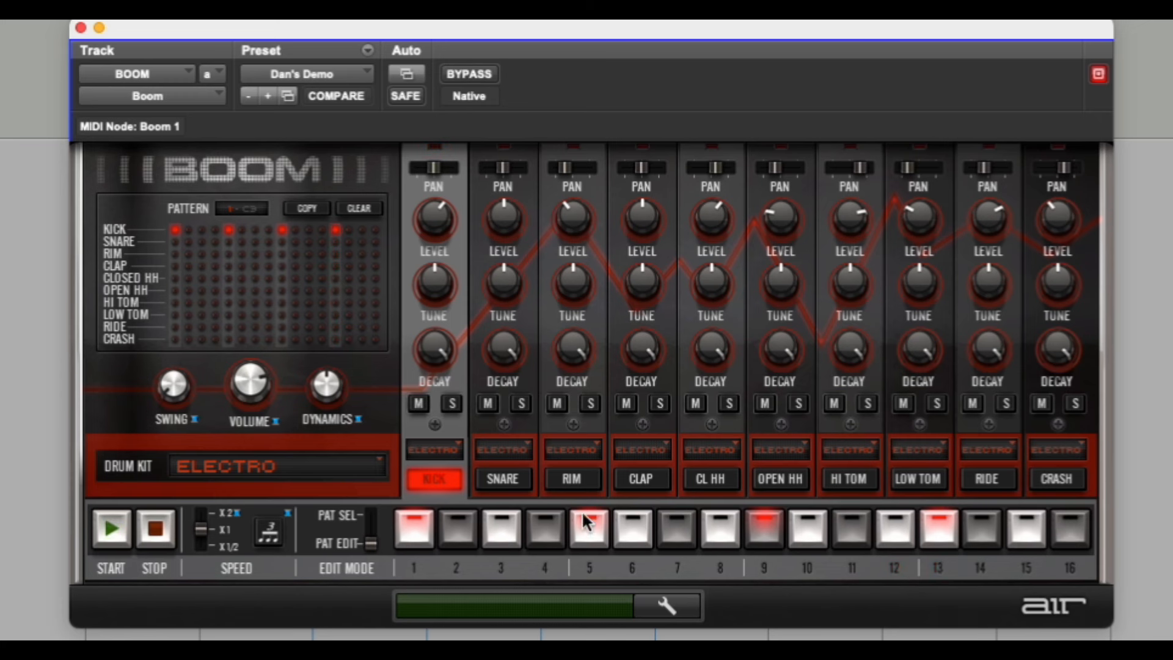
In pattern select mode, copy pattern 1 to pattern 2
{"action": "left_click", "coordinate": [341, 519]}
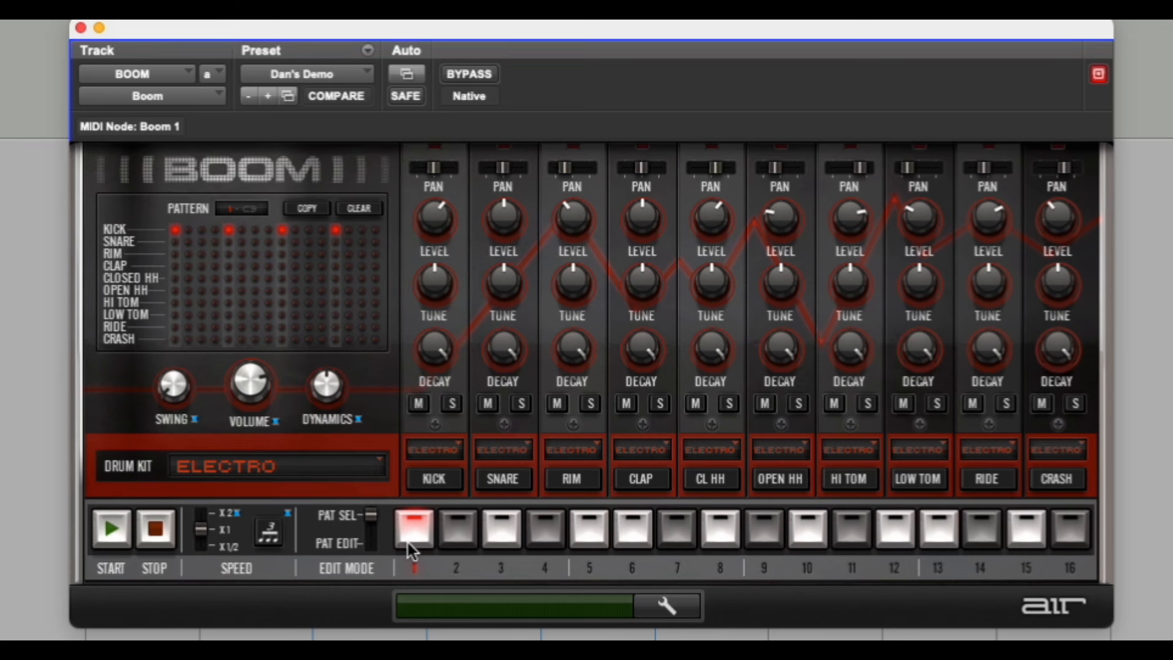
{"action": "left_click", "coordinate": [303, 213]}
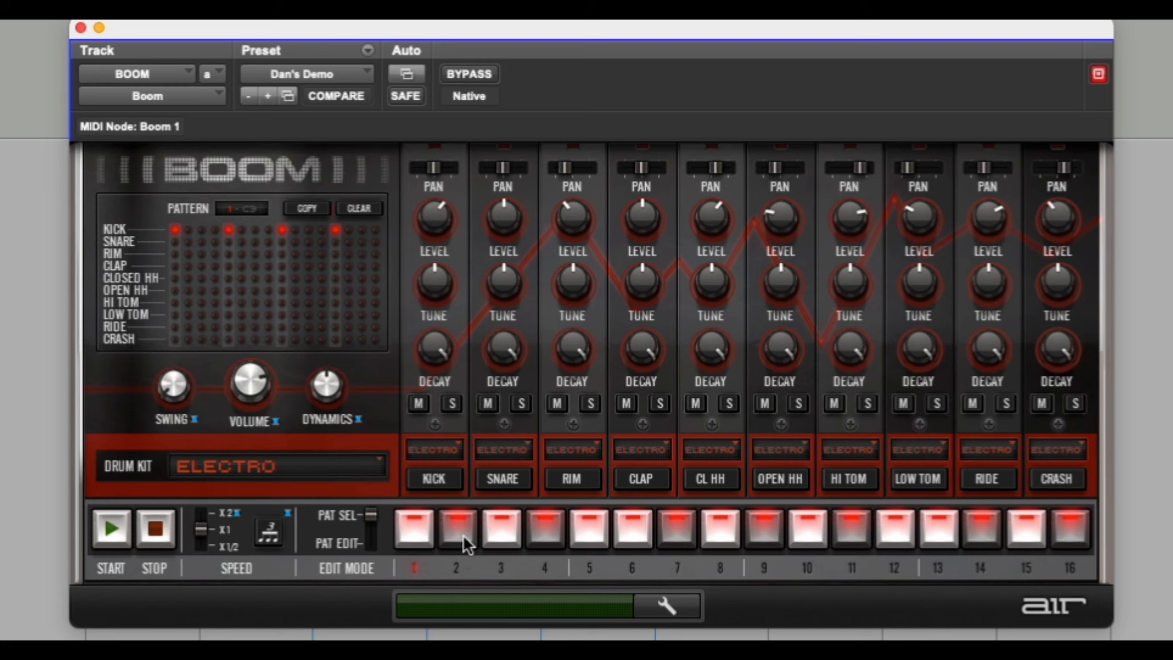
{"action": "left_click", "coordinate": [464, 539]}
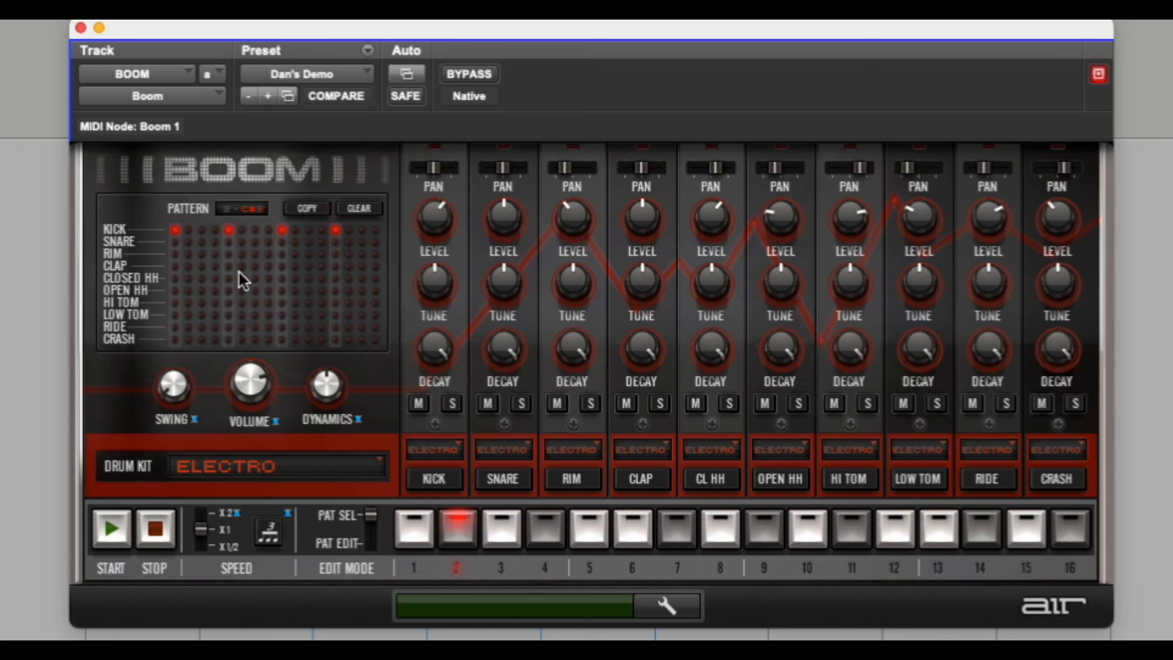
Play and stop pattern 2, and add snare hits on steps 5 and 13 in pattern edit mode
{"action": "left_click", "coordinate": [114, 534]}
{"action": "left_click", "coordinate": [149, 537]}
{"action": "left_click", "coordinate": [368, 546]}
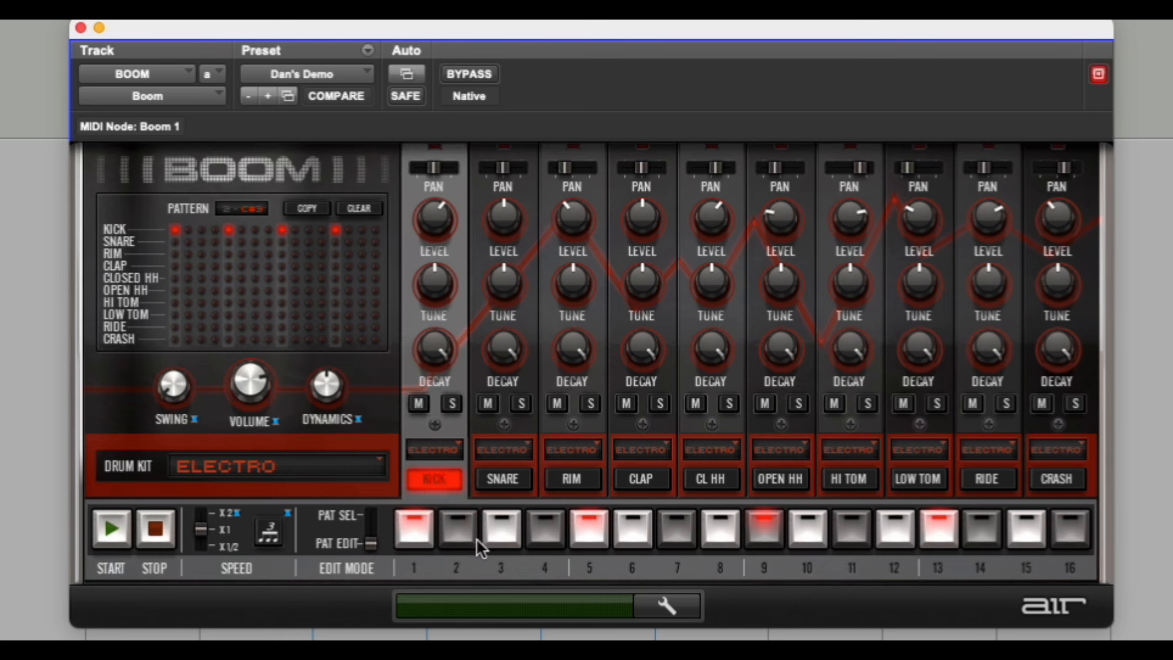
{"action": "left_click", "coordinate": [503, 480]}
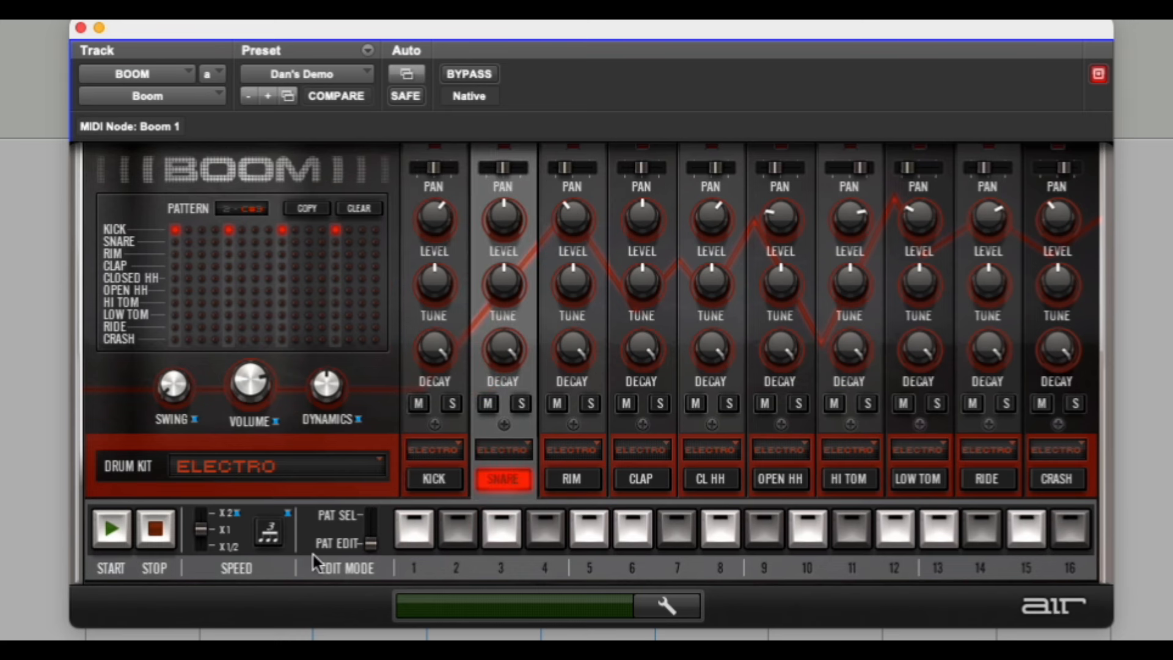
{"action": "left_click", "coordinate": [584, 540]}
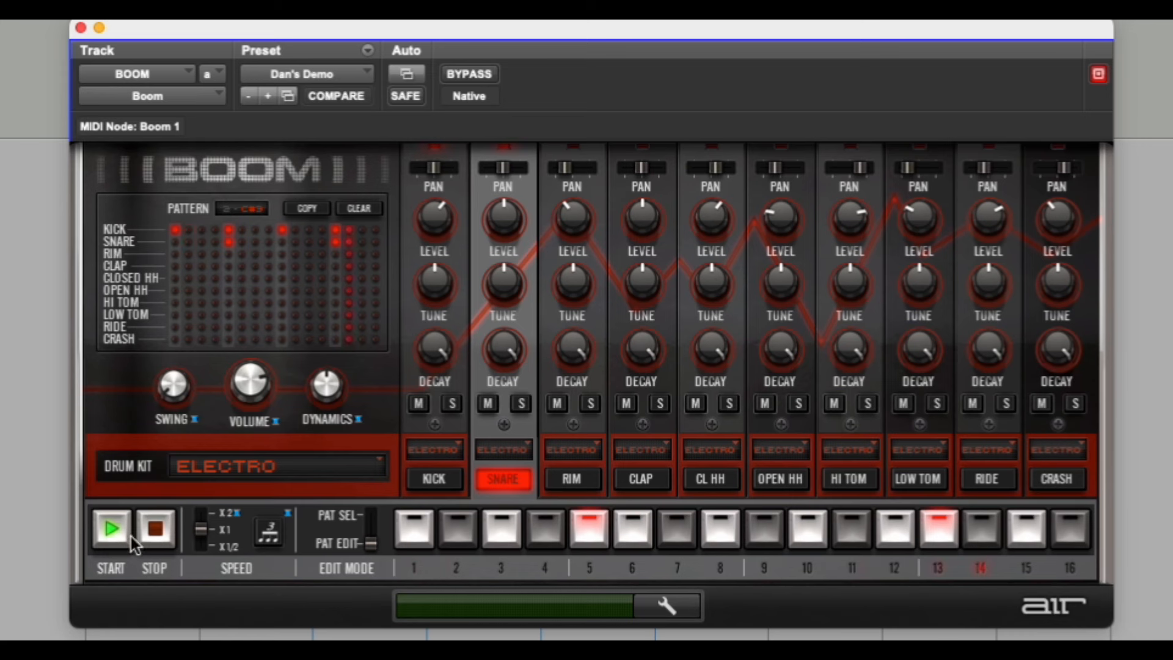
{"action": "left_click", "coordinate": [148, 533]}
Copy pattern 2 to pattern 3 and add quieter clap hits on steps 5 and 13, playing it to check
{"action": "left_click", "coordinate": [309, 207]}
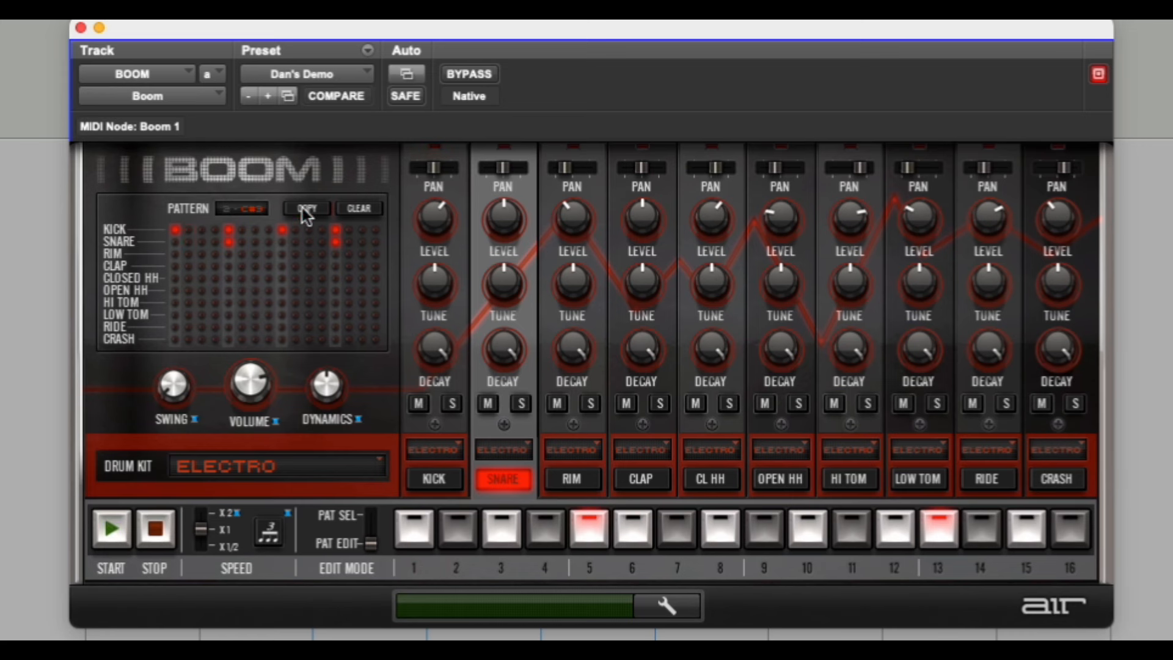
{"action": "left_click", "coordinate": [504, 539]}
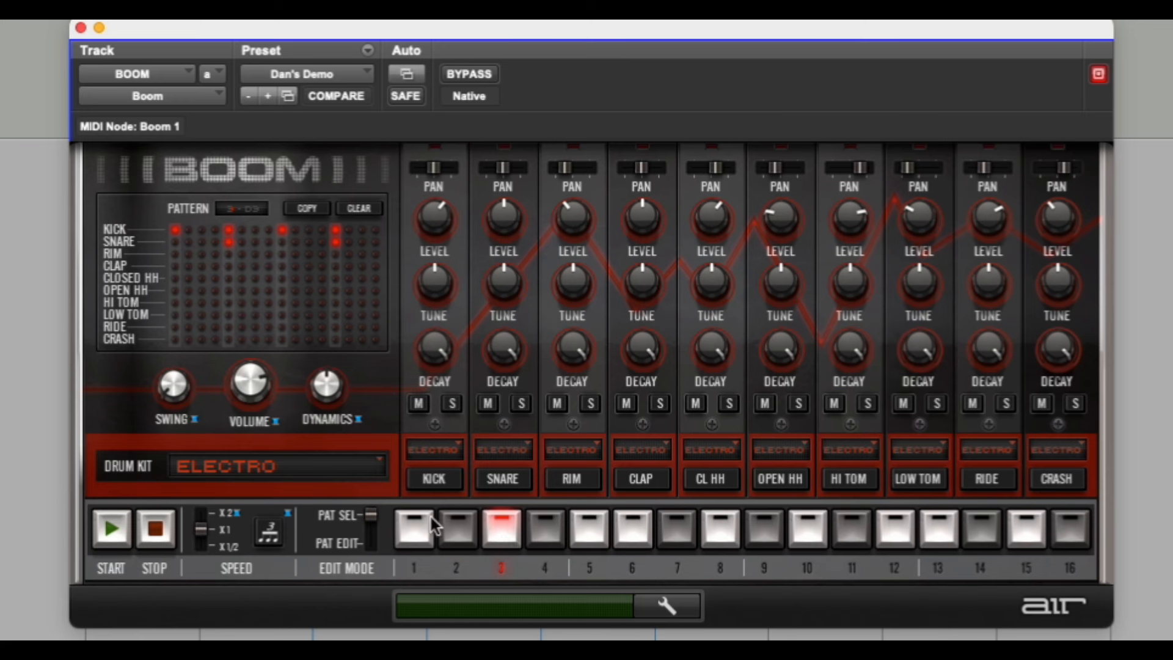
{"action": "left_click", "coordinate": [370, 545]}
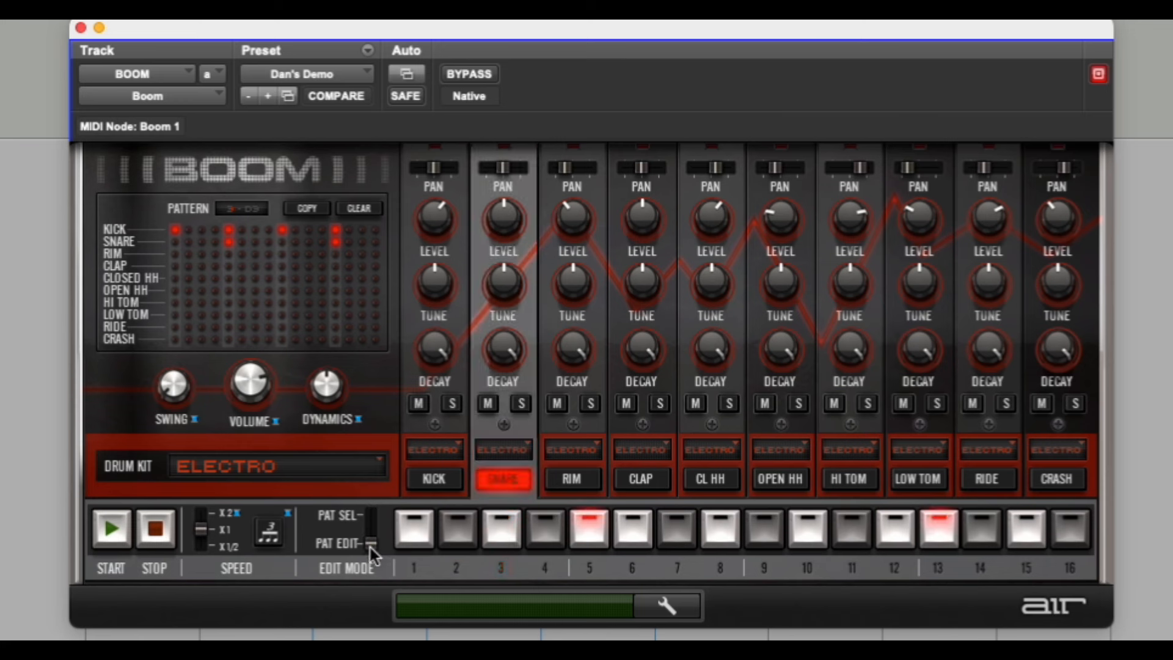
{"action": "left_click", "coordinate": [642, 483]}
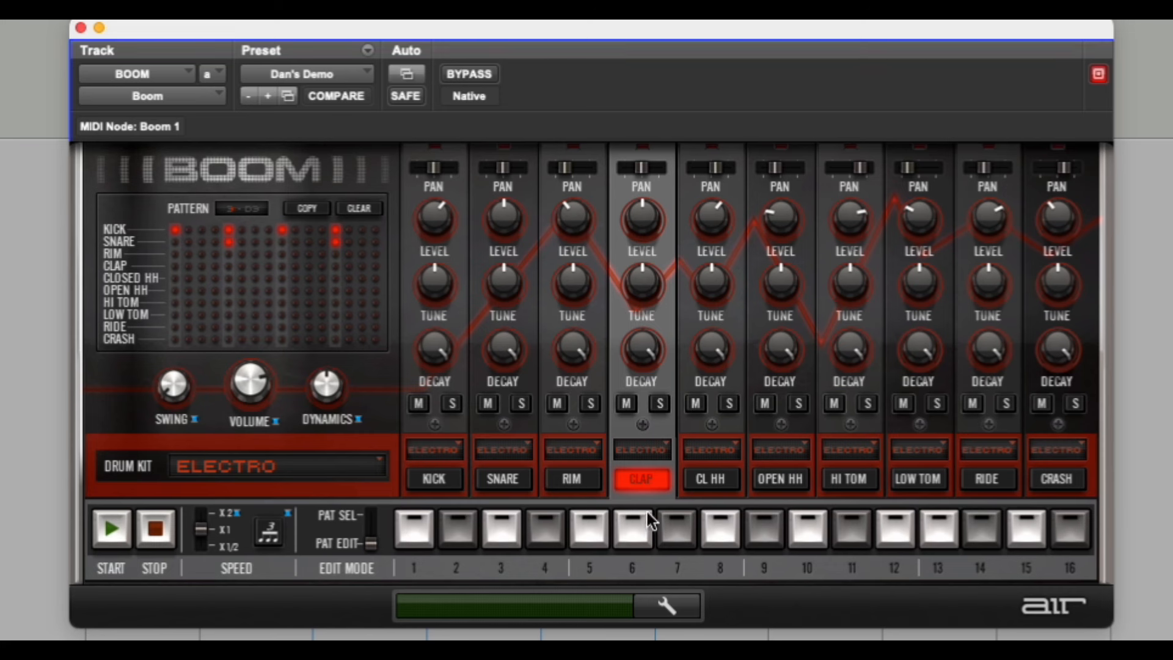
{"action": "left_click", "coordinate": [592, 542]}
{"action": "left_click", "coordinate": [936, 541]}
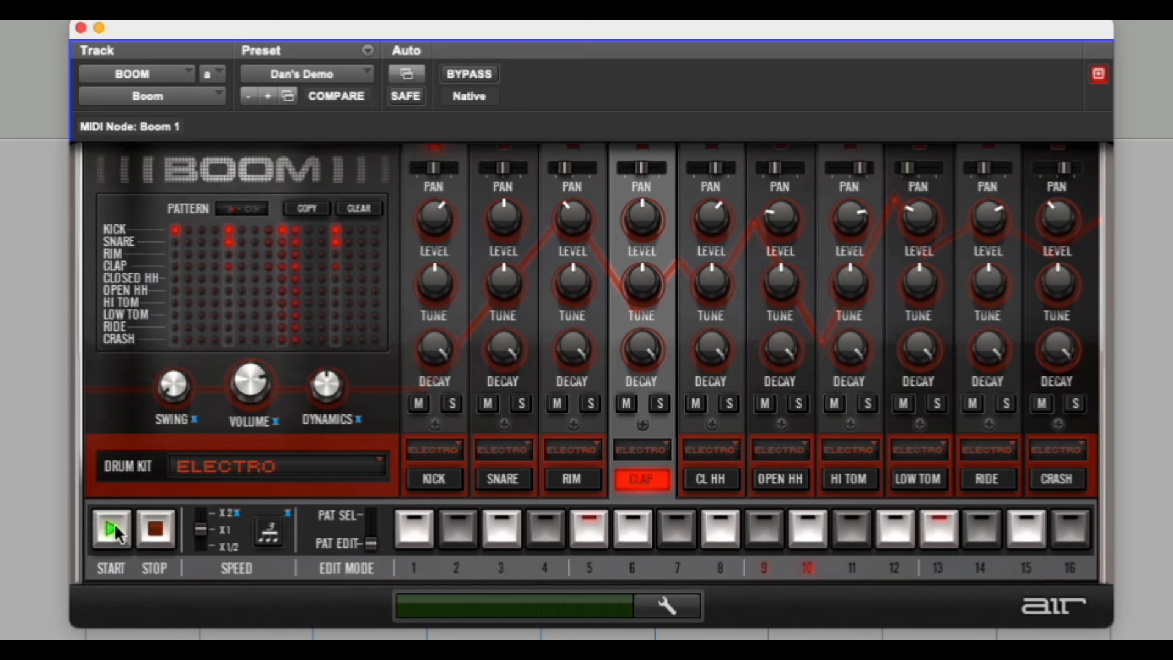
{"action": "left_click", "coordinate": [159, 531]}
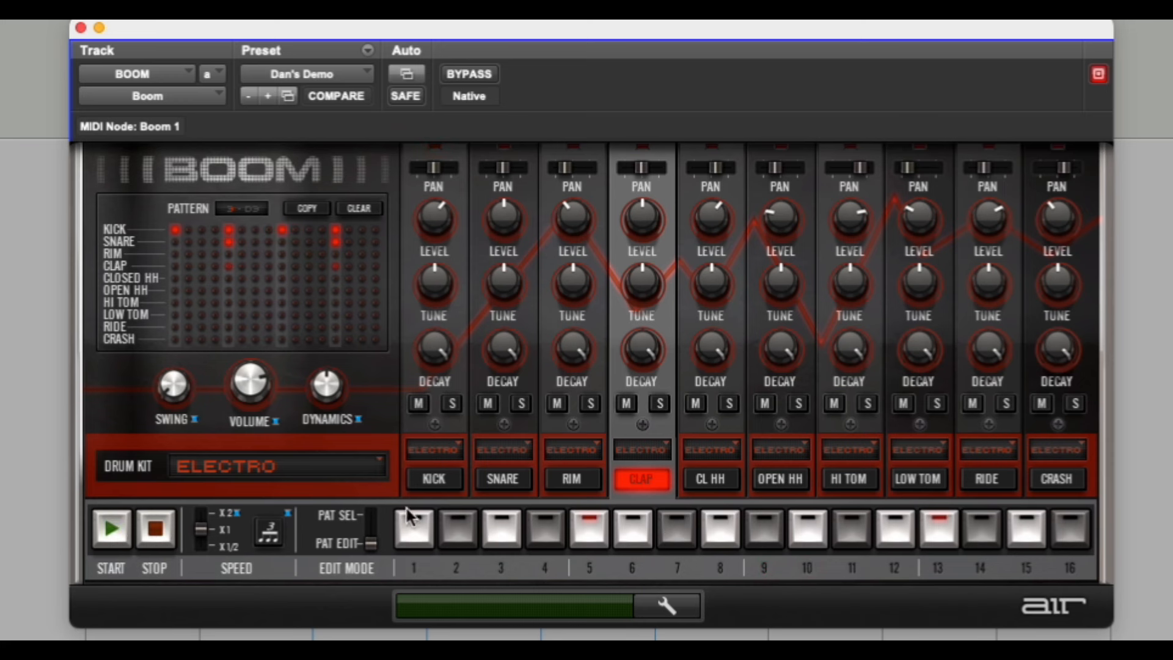
Copy the kick and snare pattern to pattern 4 and add closed hi-hat hits on every odd step during playback
{"action": "left_click", "coordinate": [309, 210]}
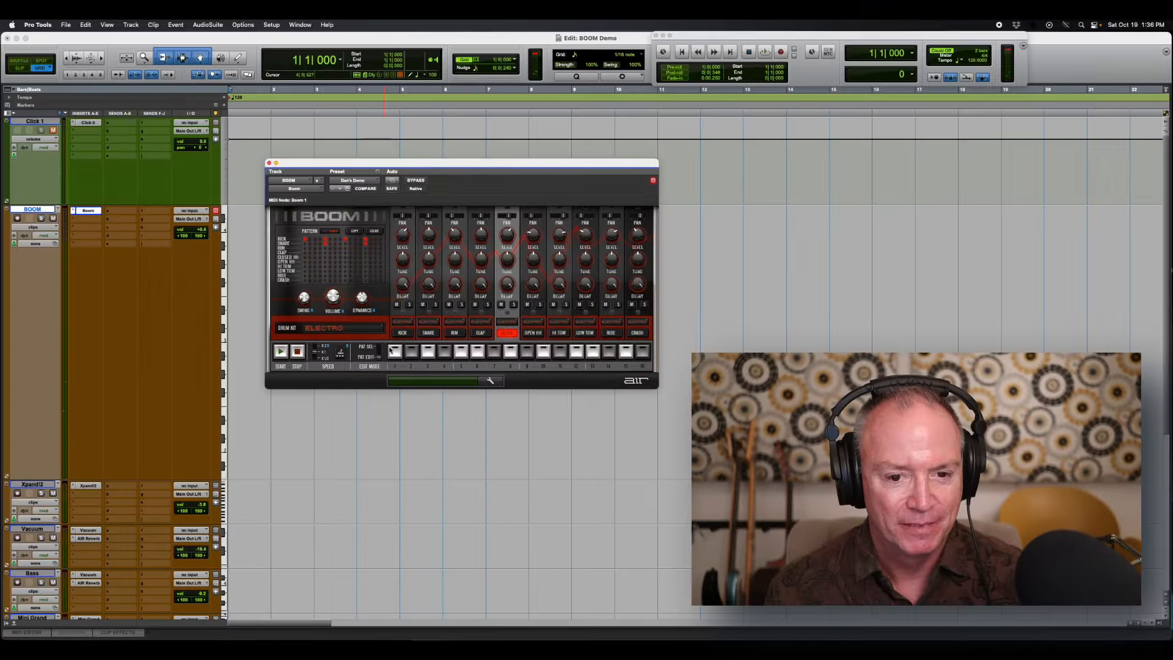
{"action": "left_click", "coordinate": [692, 475]}
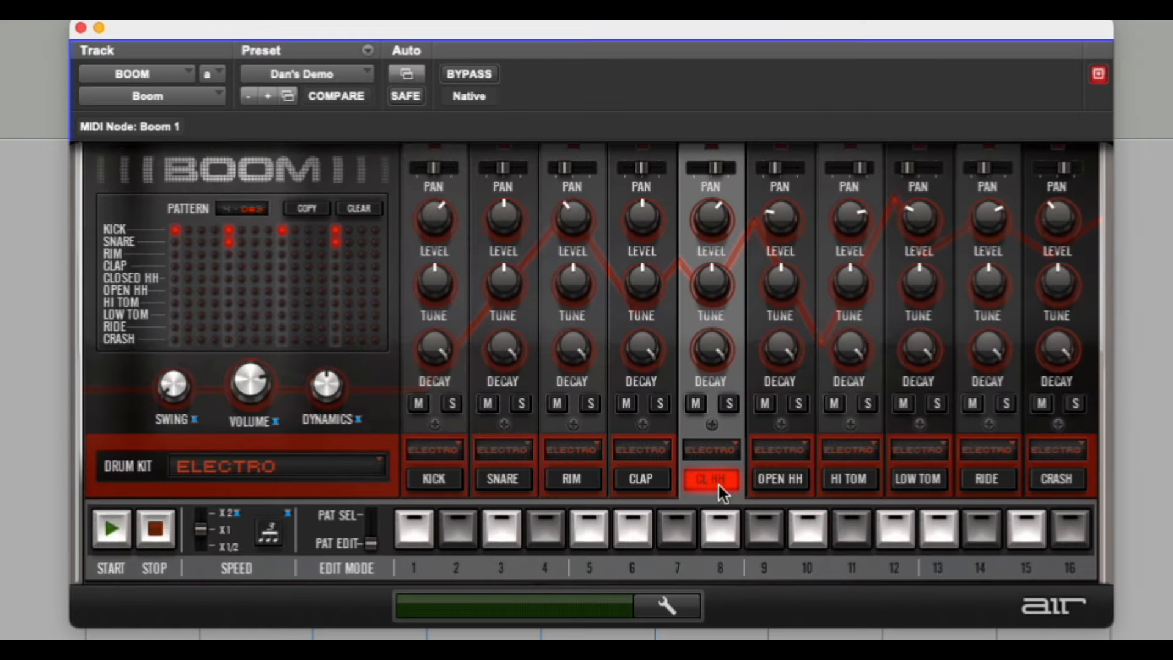
{"action": "left_click", "coordinate": [129, 531]}
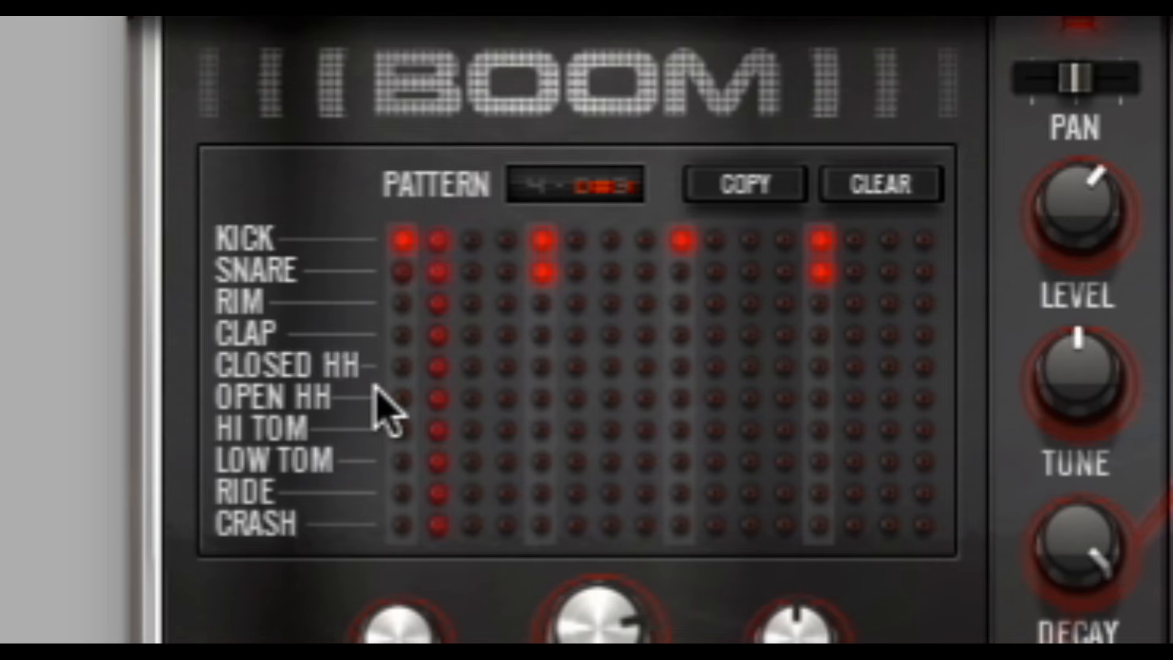
{"action": "left_click", "coordinate": [402, 367]}
{"action": "left_click", "coordinate": [470, 369]}
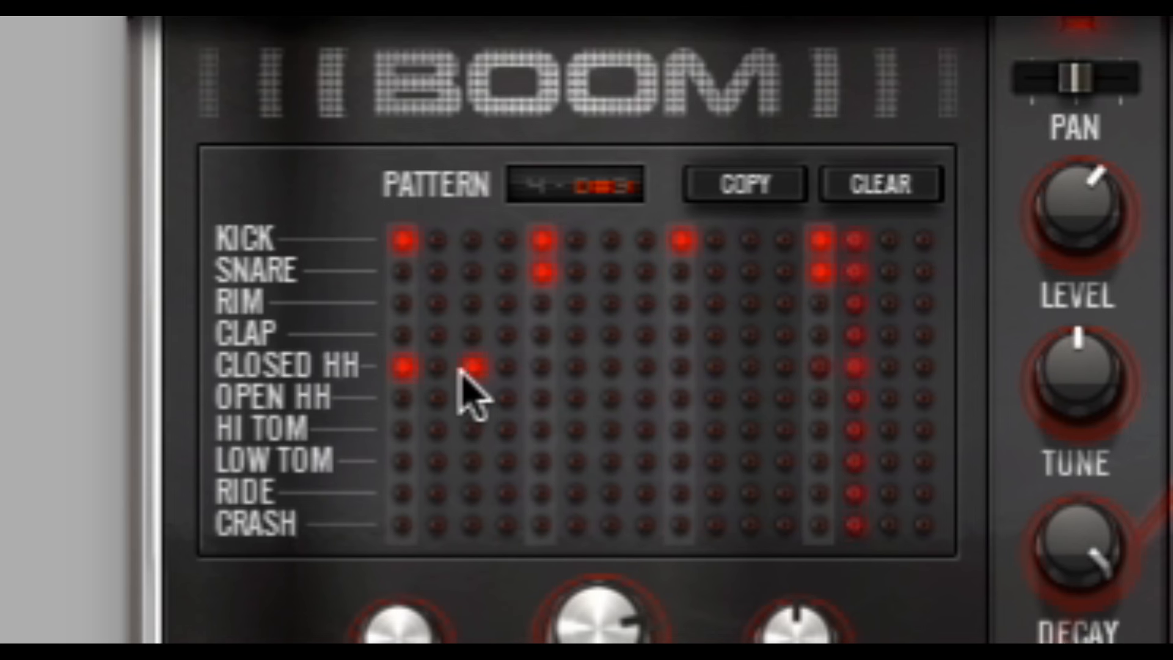
{"action": "left_click", "coordinate": [539, 369]}
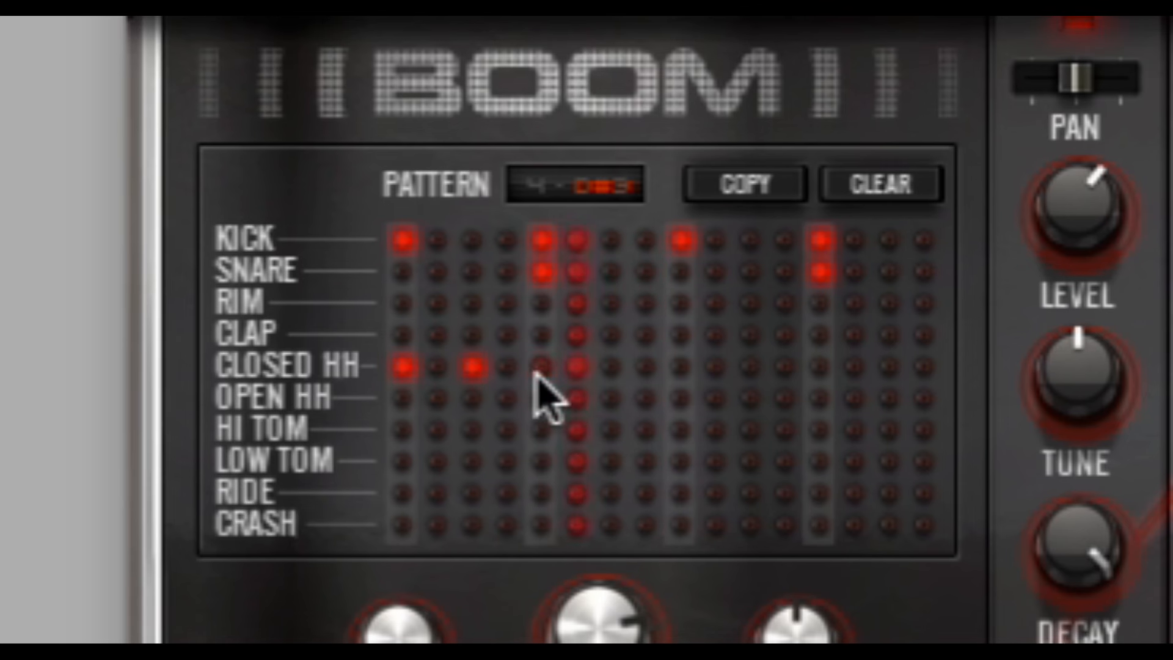
{"action": "left_click", "coordinate": [611, 369]}
{"action": "left_click", "coordinate": [681, 368]}
{"action": "left_click", "coordinate": [750, 367]}
{"action": "left_click", "coordinate": [821, 367]}
{"action": "left_click", "coordinate": [890, 368]}
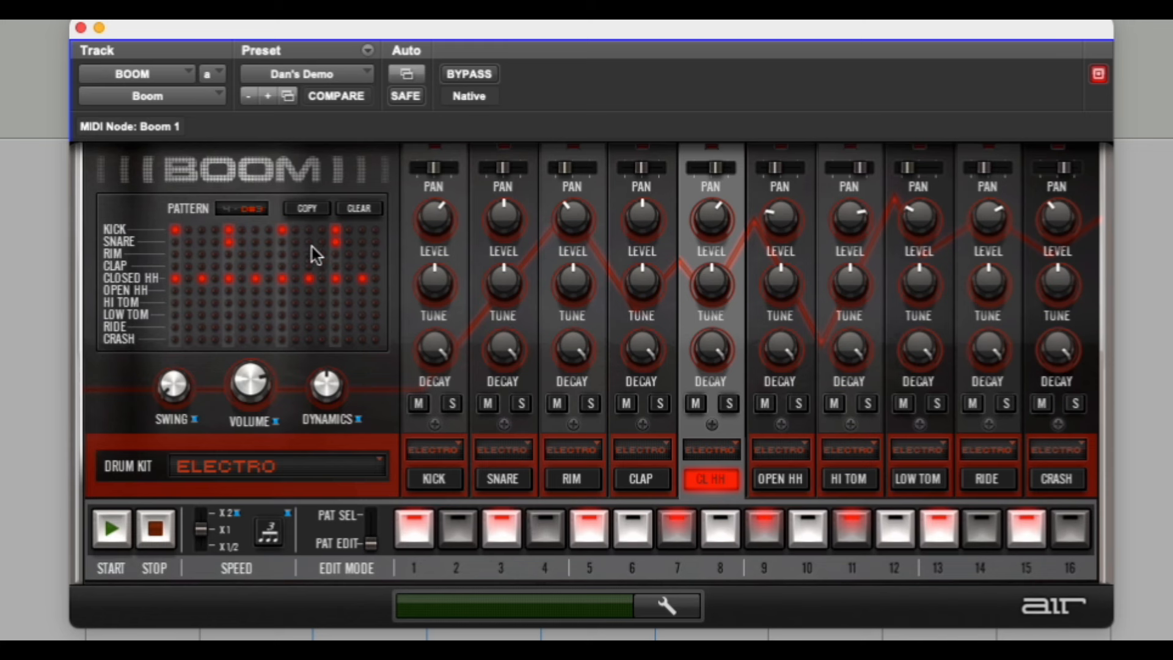
Copy pattern 4 to pattern 5 and add open hi-hat hits on steps 6 and 15, playing it to check
{"action": "left_click", "coordinate": [307, 208]}
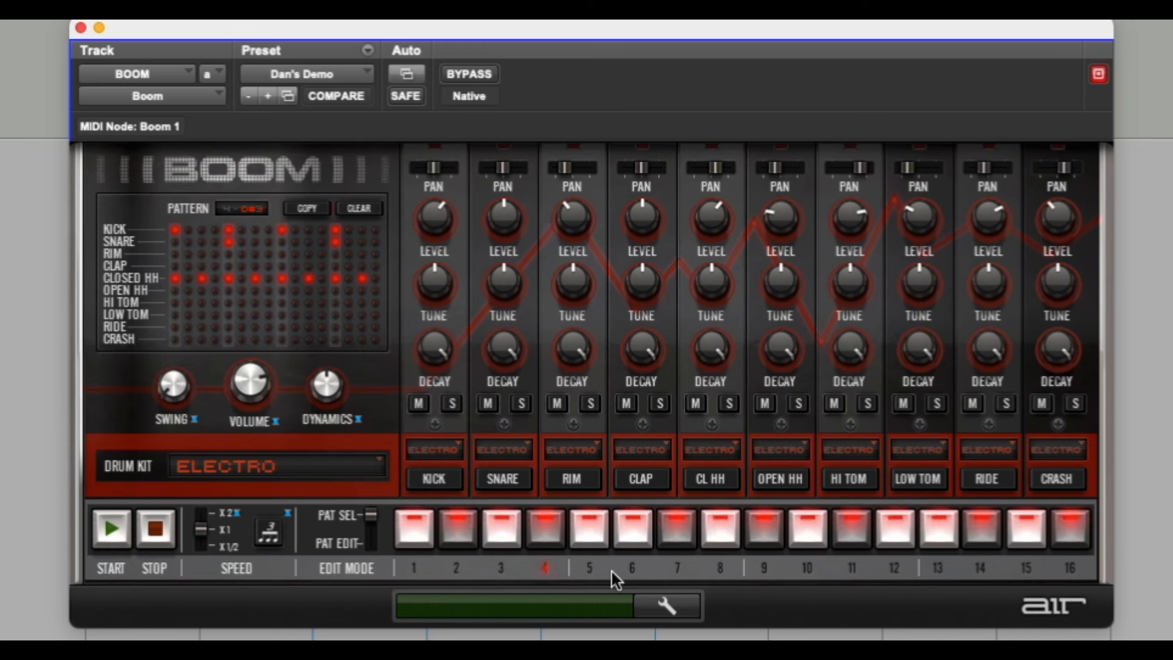
{"action": "left_click", "coordinate": [593, 527]}
{"action": "left_click", "coordinate": [782, 478]}
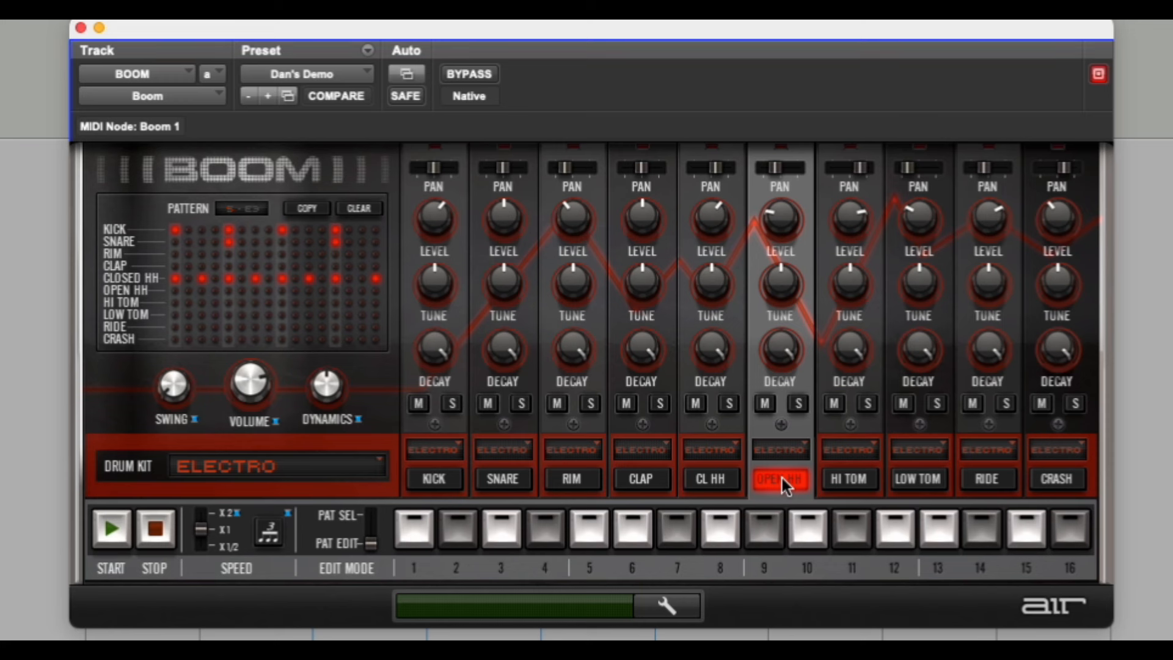
{"action": "left_click", "coordinate": [364, 292]}
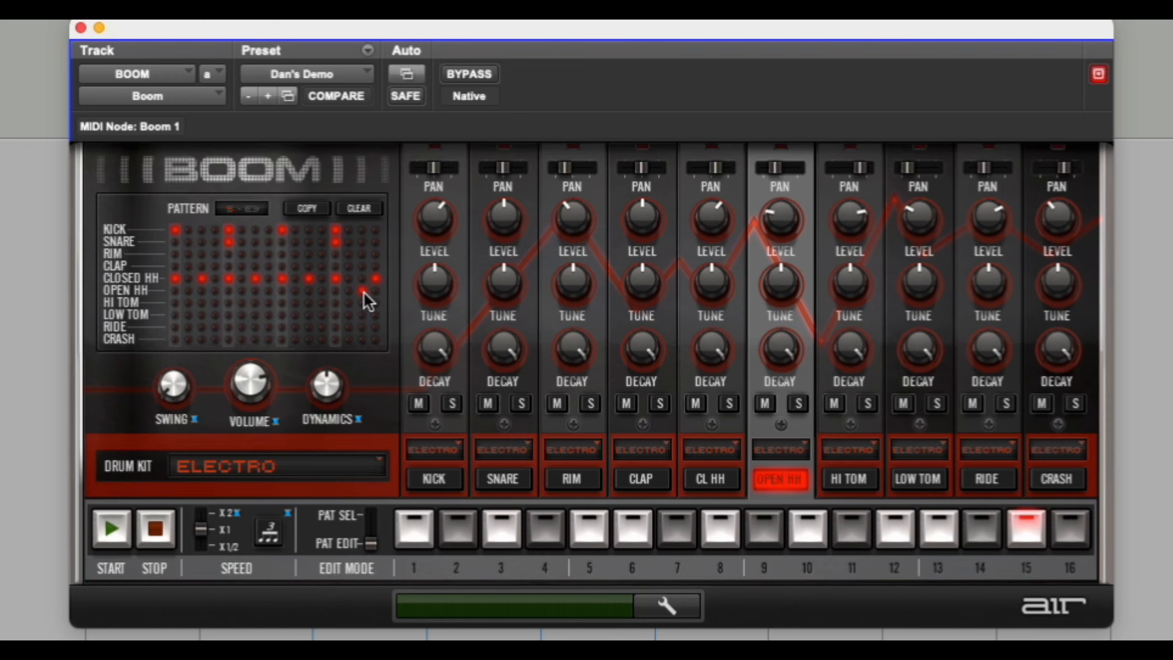
{"action": "left_click", "coordinate": [243, 293]}
{"action": "left_click", "coordinate": [115, 542]}
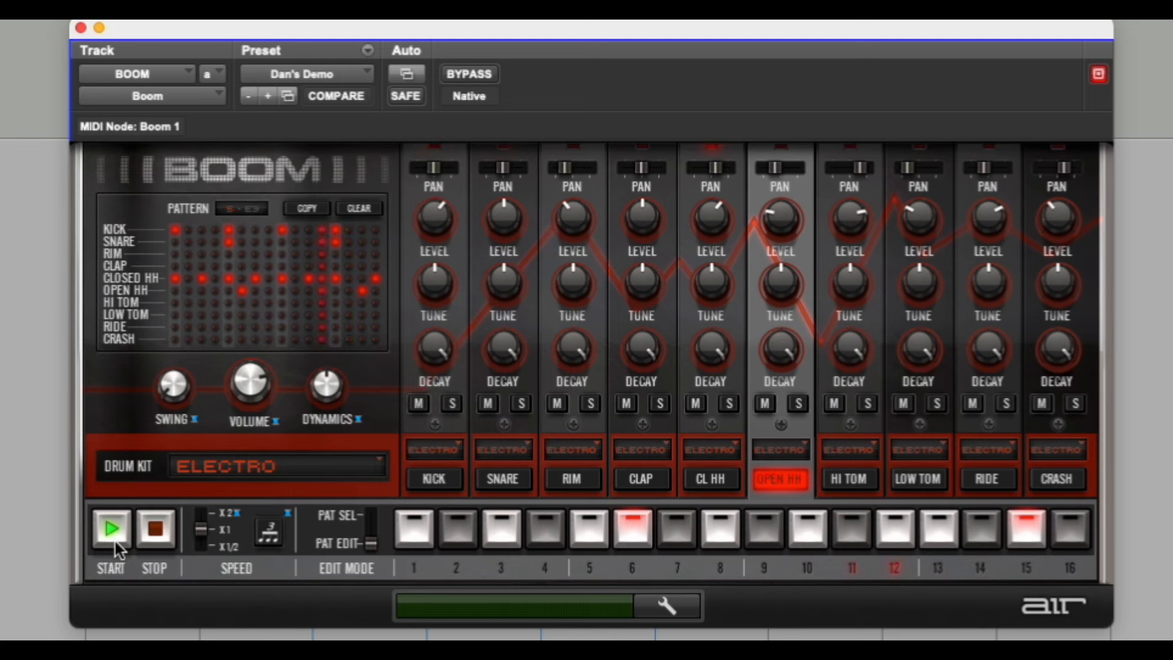
{"action": "left_click", "coordinate": [161, 532]}
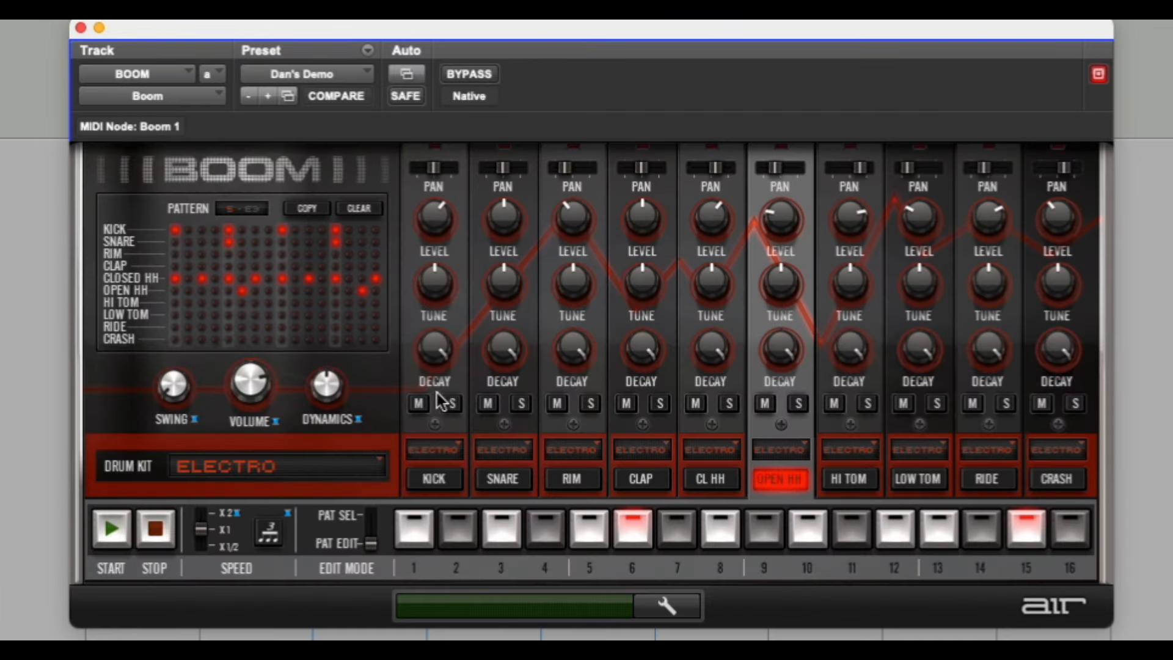
Select pattern 6 and fill the rim row with hits on steps 1 through 8
{"action": "left_click", "coordinate": [372, 518]}
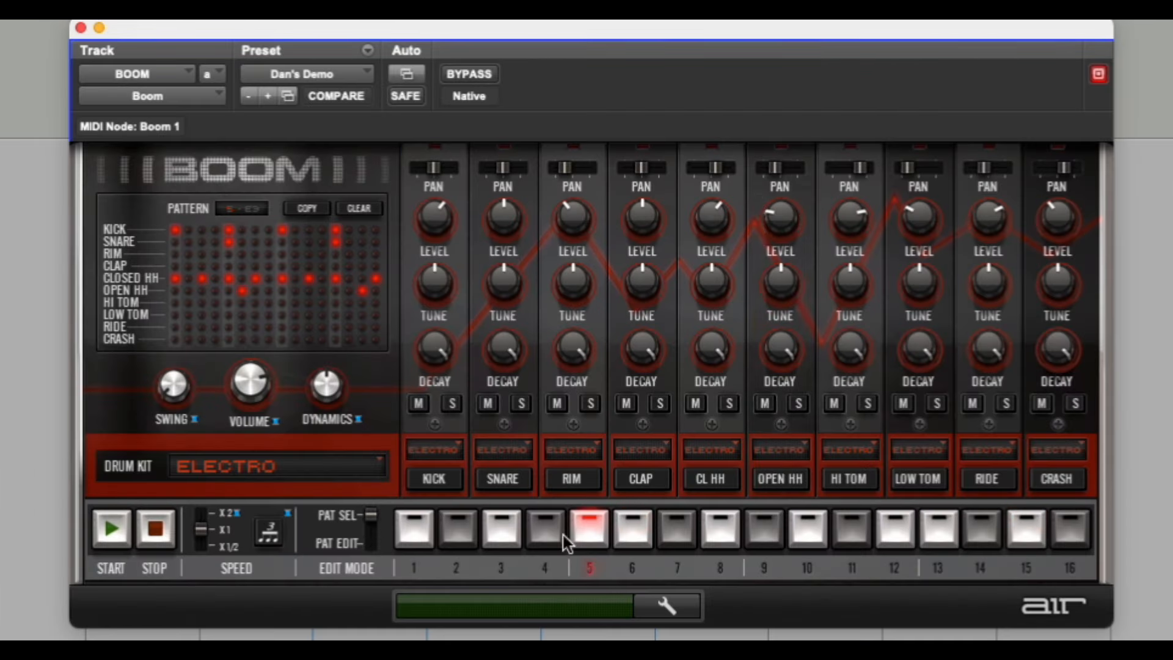
{"action": "left_click", "coordinate": [632, 539]}
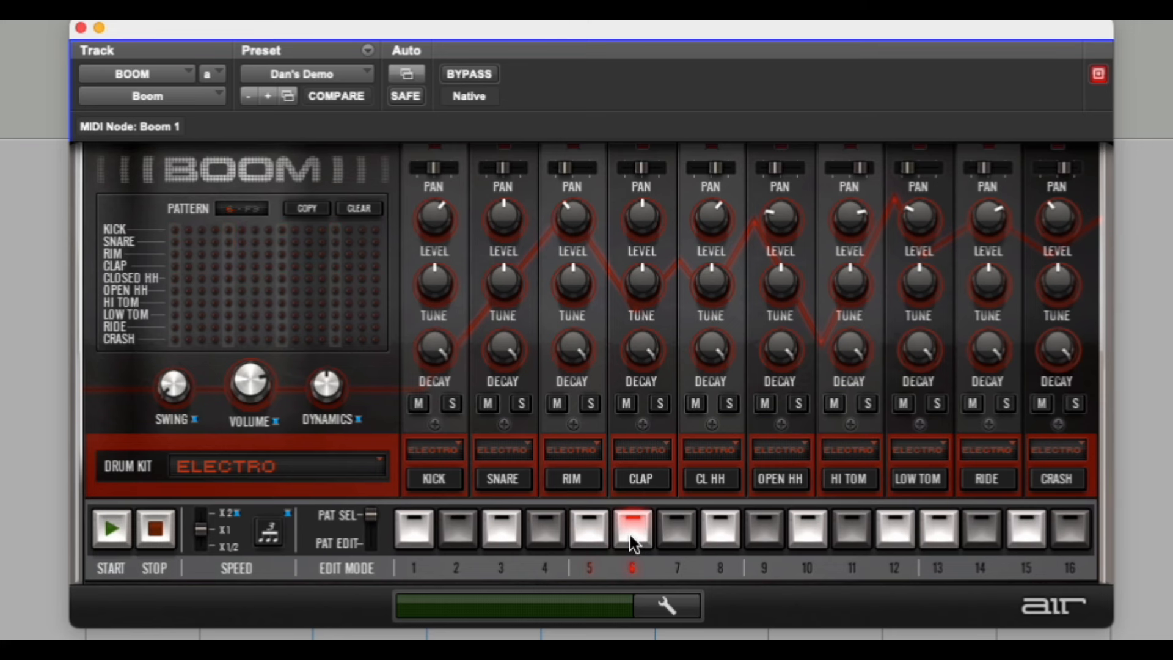
{"action": "left_click", "coordinate": [189, 254]}
{"action": "left_click", "coordinate": [203, 255]}
{"action": "left_click", "coordinate": [217, 254]}
{"action": "left_click", "coordinate": [229, 254]}
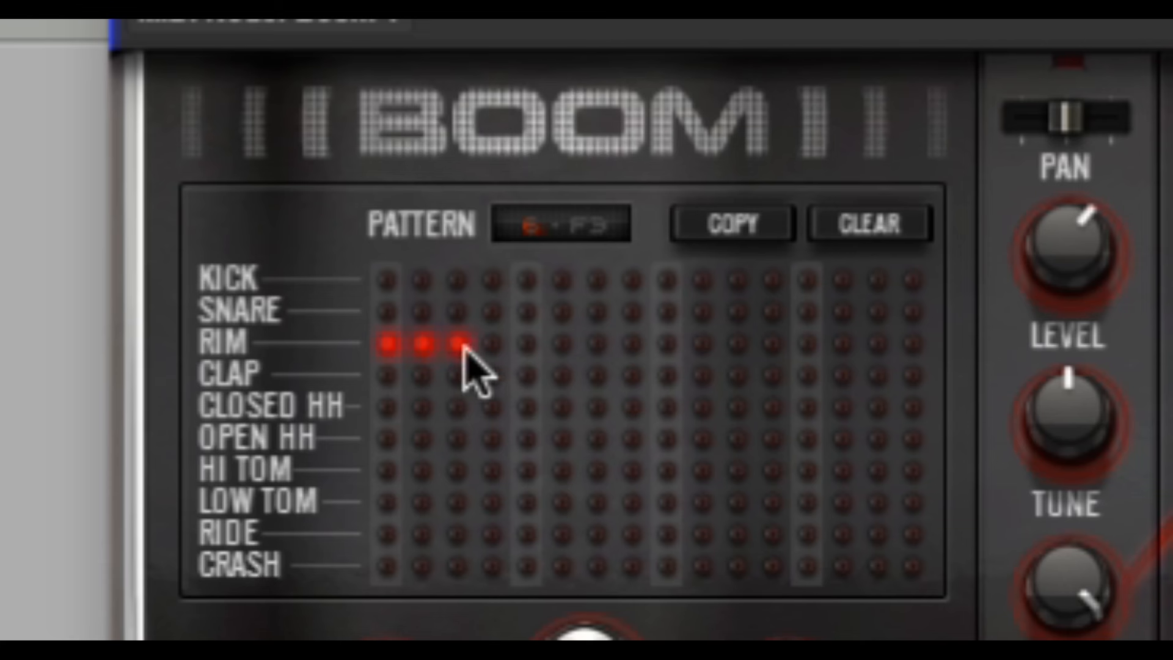
{"action": "left_click", "coordinate": [563, 345]}
{"action": "left_click", "coordinate": [599, 346]}
{"action": "left_click", "coordinate": [634, 345]}
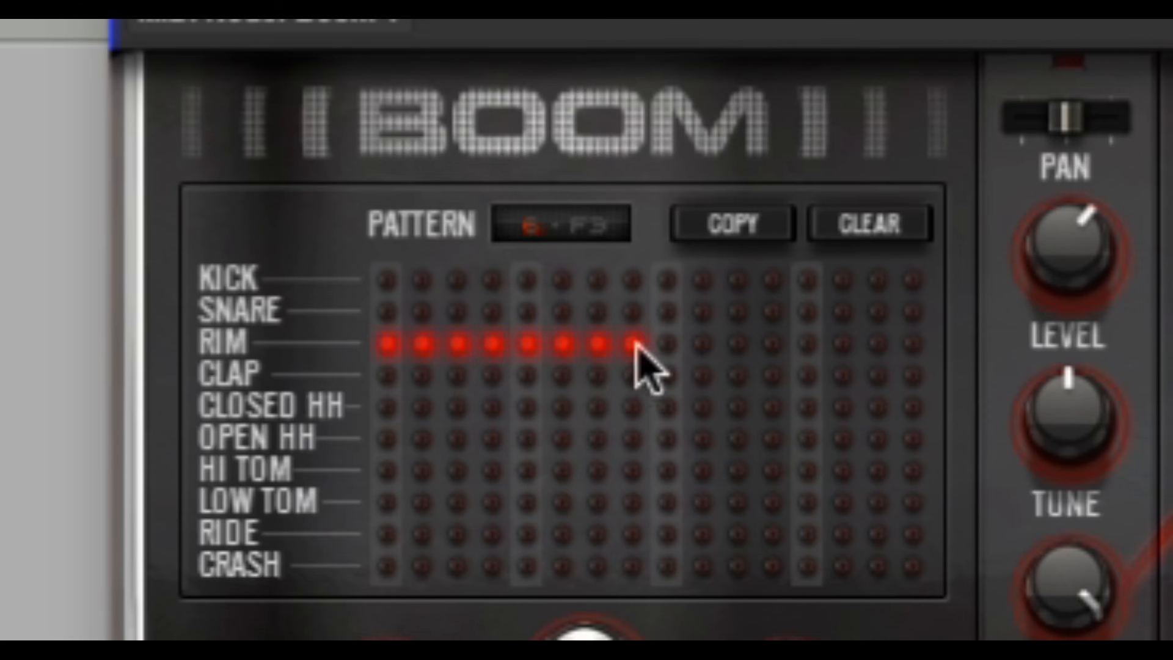
Fill the snare row of pattern 6 with hits on steps 9 through 16
{"action": "left_click", "coordinate": [668, 313]}
{"action": "left_click", "coordinate": [704, 314]}
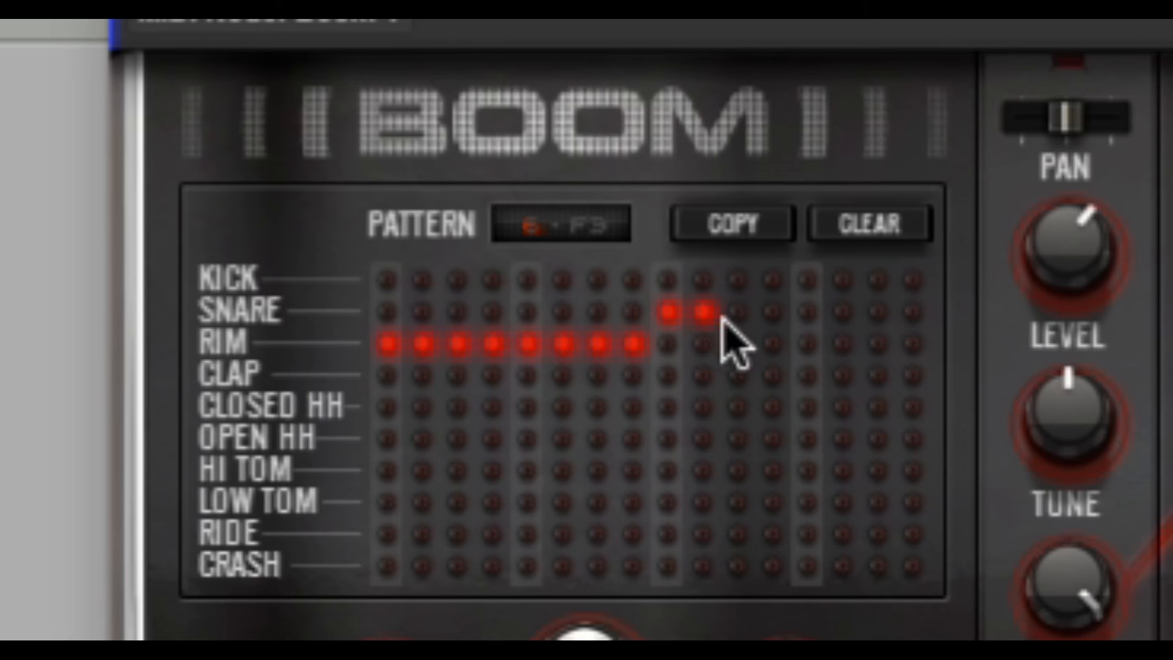
{"action": "left_click", "coordinate": [738, 316]}
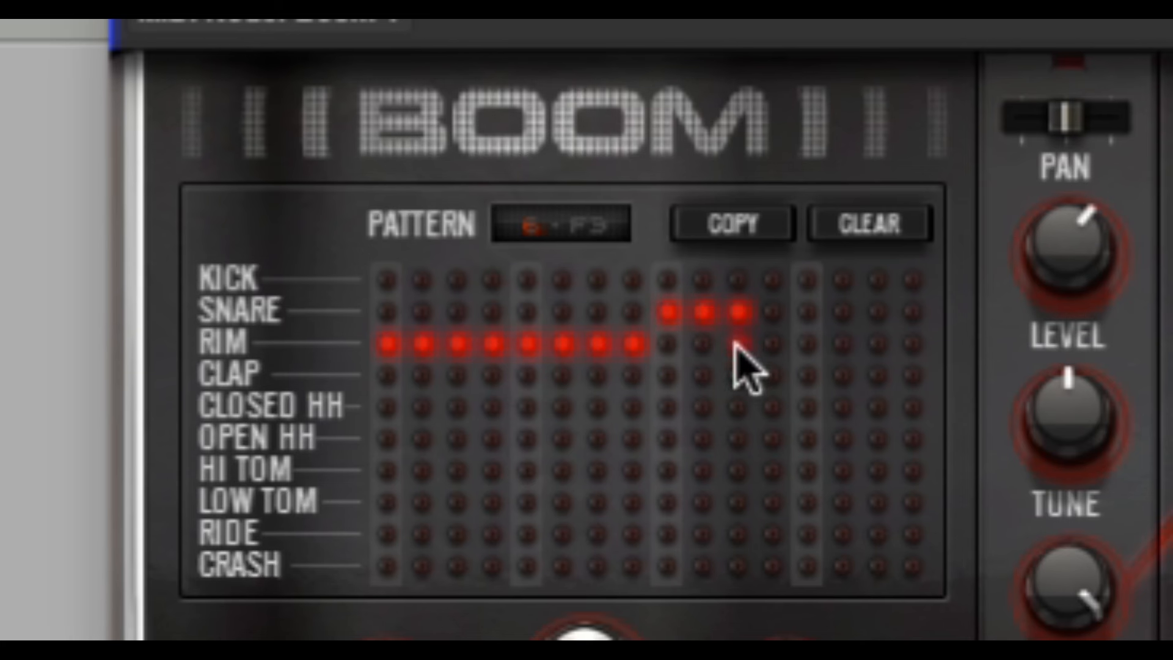
{"action": "left_click", "coordinate": [773, 313]}
{"action": "left_click", "coordinate": [808, 313]}
{"action": "left_click", "coordinate": [844, 313]}
{"action": "left_click", "coordinate": [879, 313]}
{"action": "left_click", "coordinate": [914, 313]}
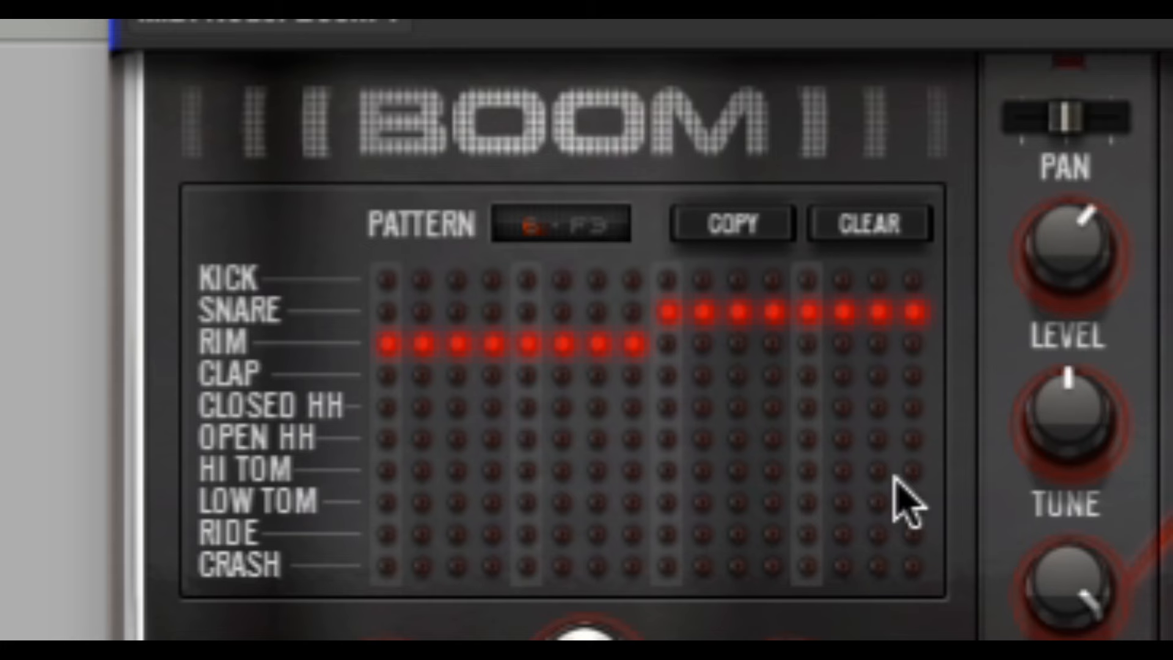
{"action": "key", "text": "space"}
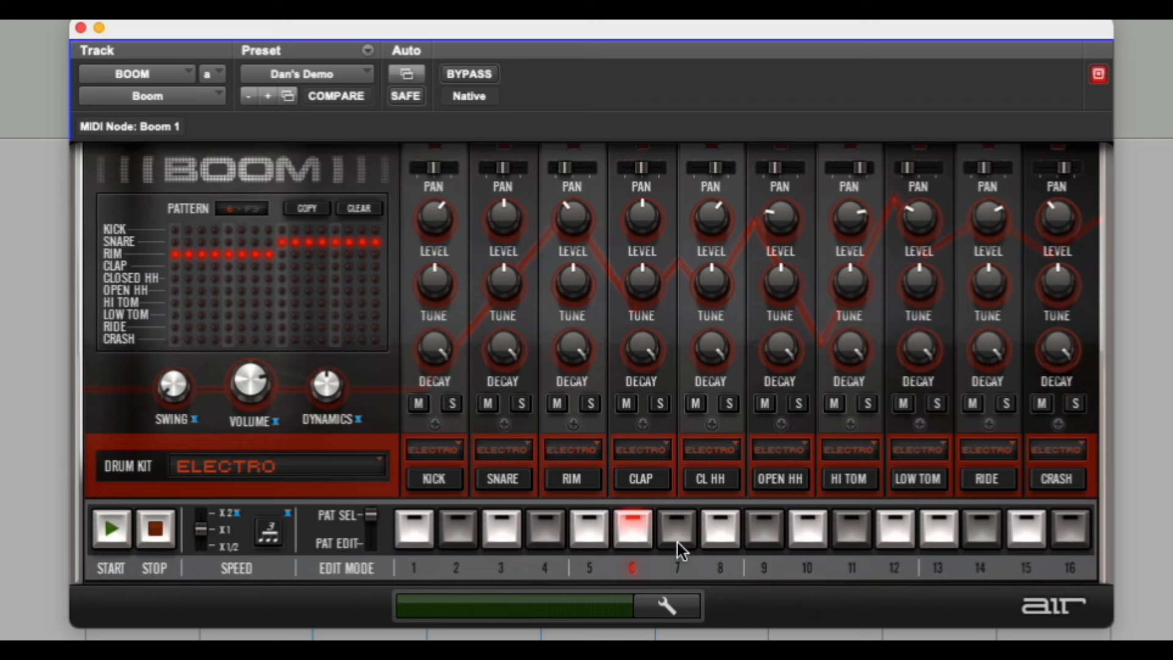
Move the Boom plug-in window away from the BOOM track's timeline and set the track view to notes
{"action": "left_click", "coordinate": [493, 352]}
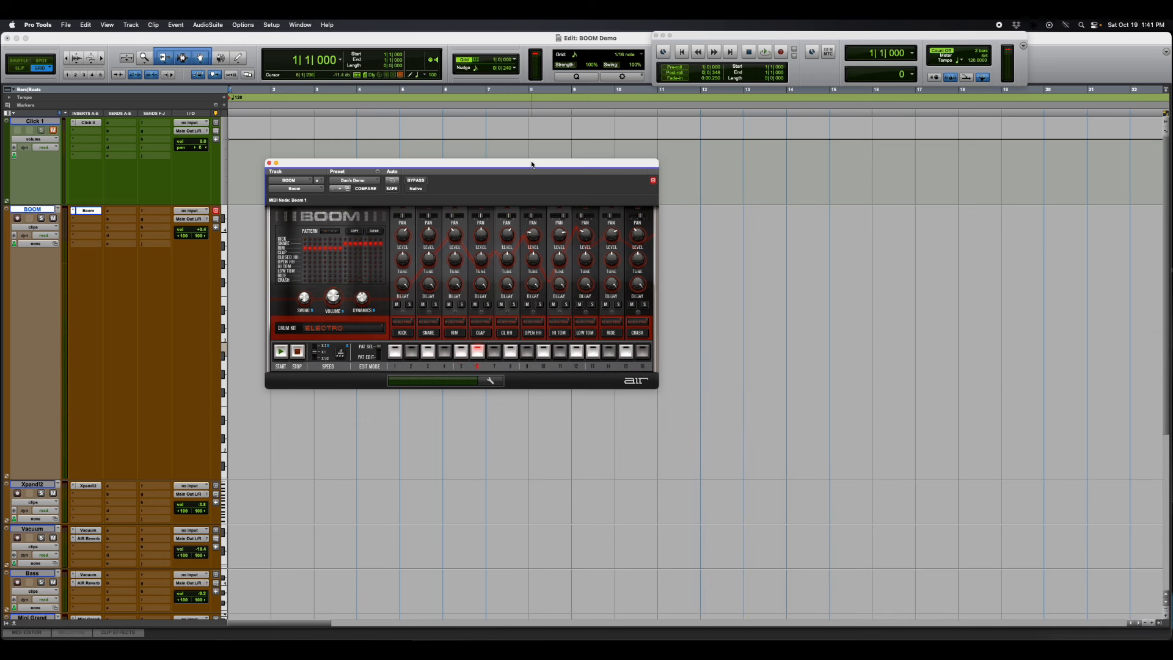
{"action": "left_click_drag", "start_coordinate": [531, 164], "coordinate": [1019, 392]}
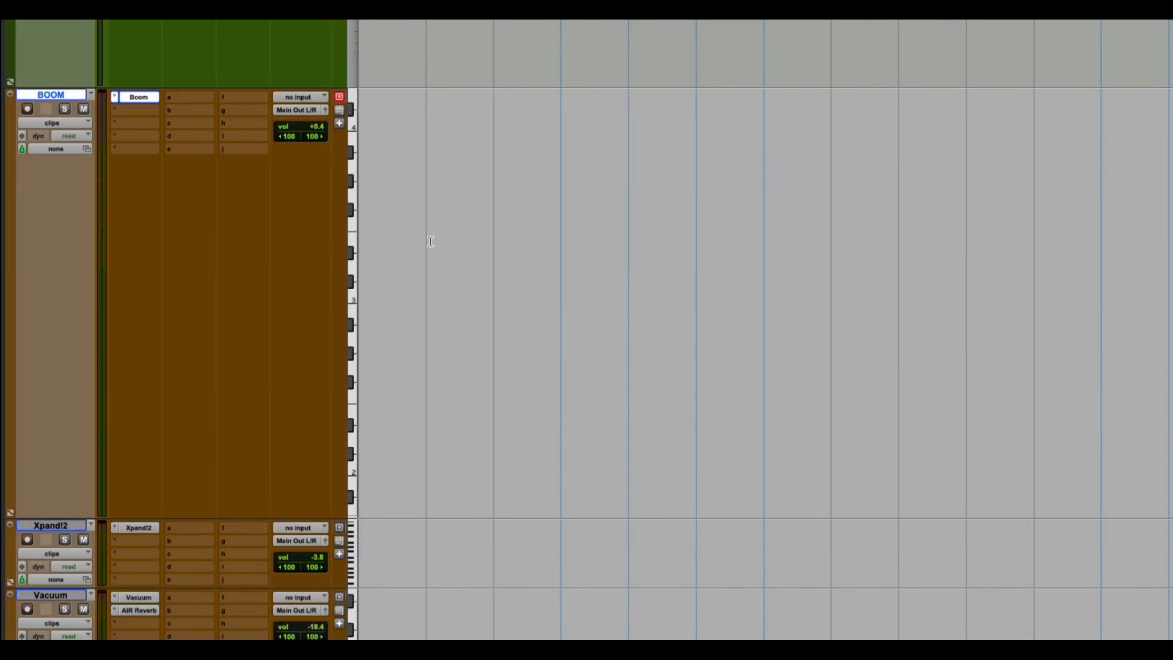
{"action": "left_click", "coordinate": [78, 123]}
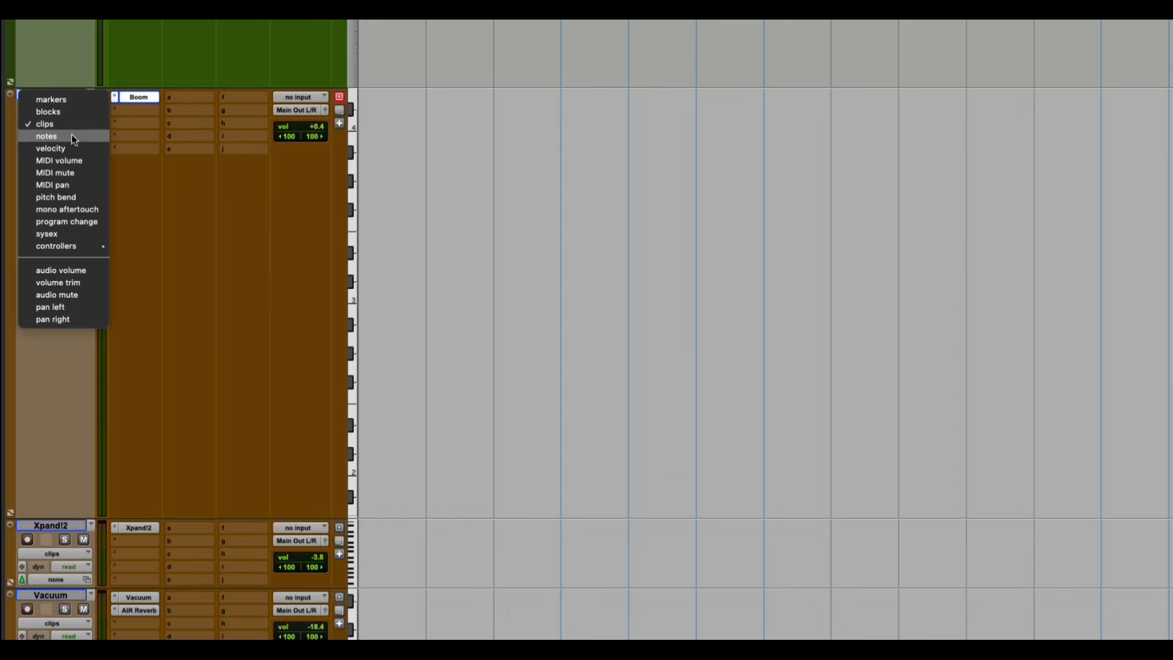
{"action": "left_click", "coordinate": [72, 134]}
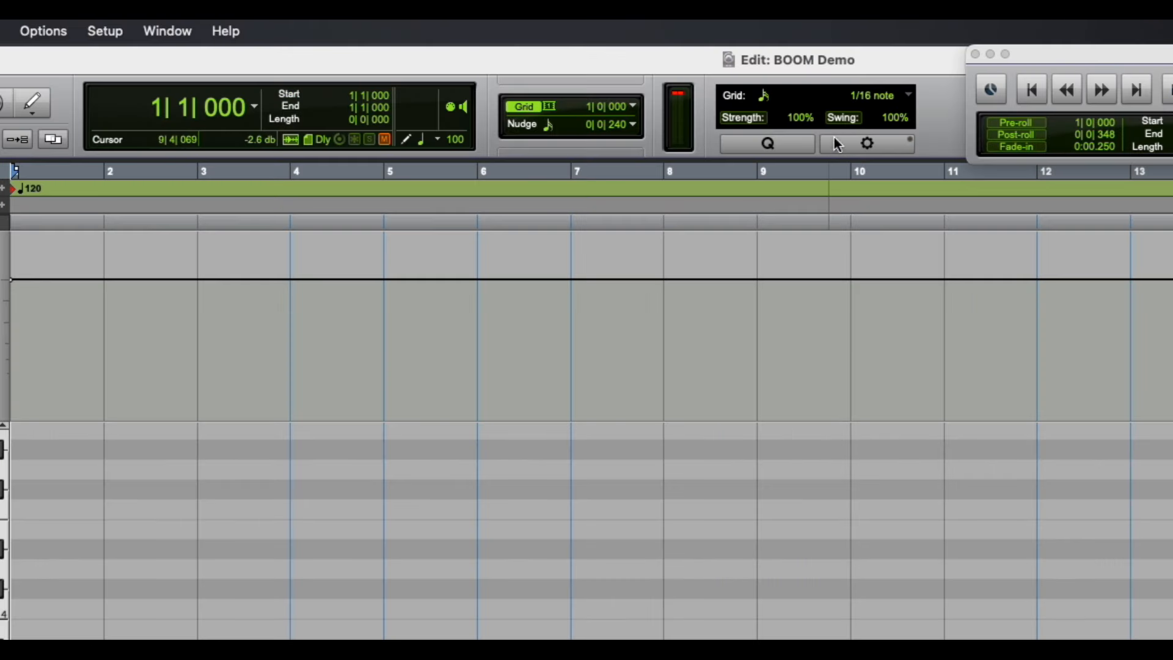
With the grid at one bar, draw a C3 note filling bar 1 on the BOOM track
{"action": "left_click", "coordinate": [550, 108]}
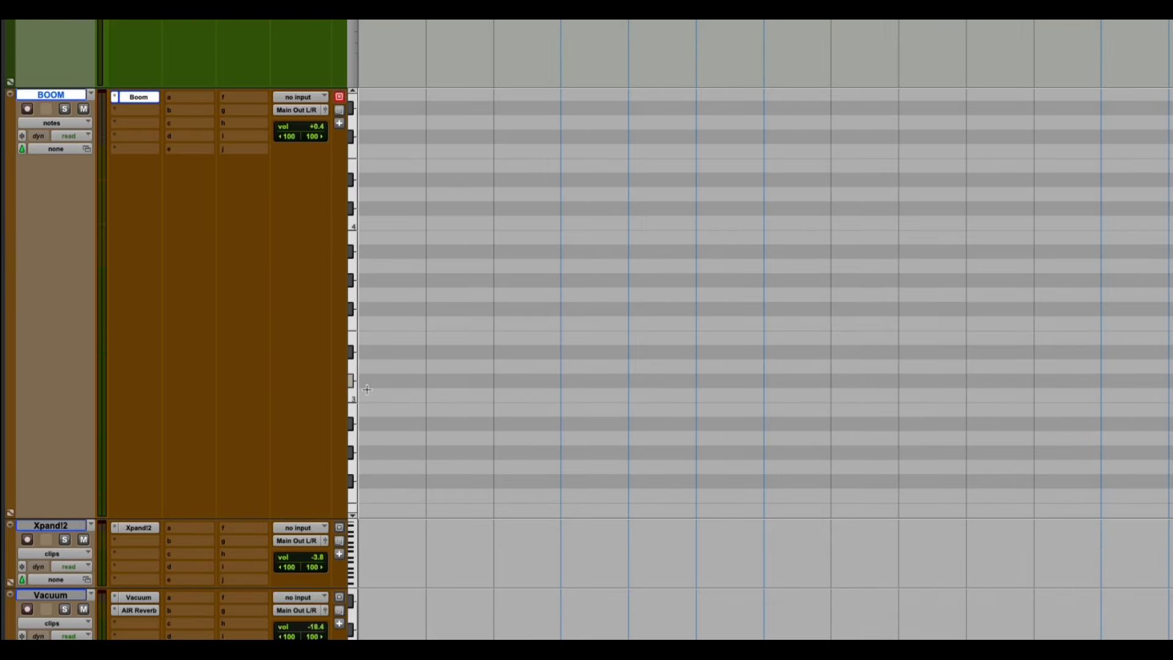
{"action": "left_click", "coordinate": [377, 395]}
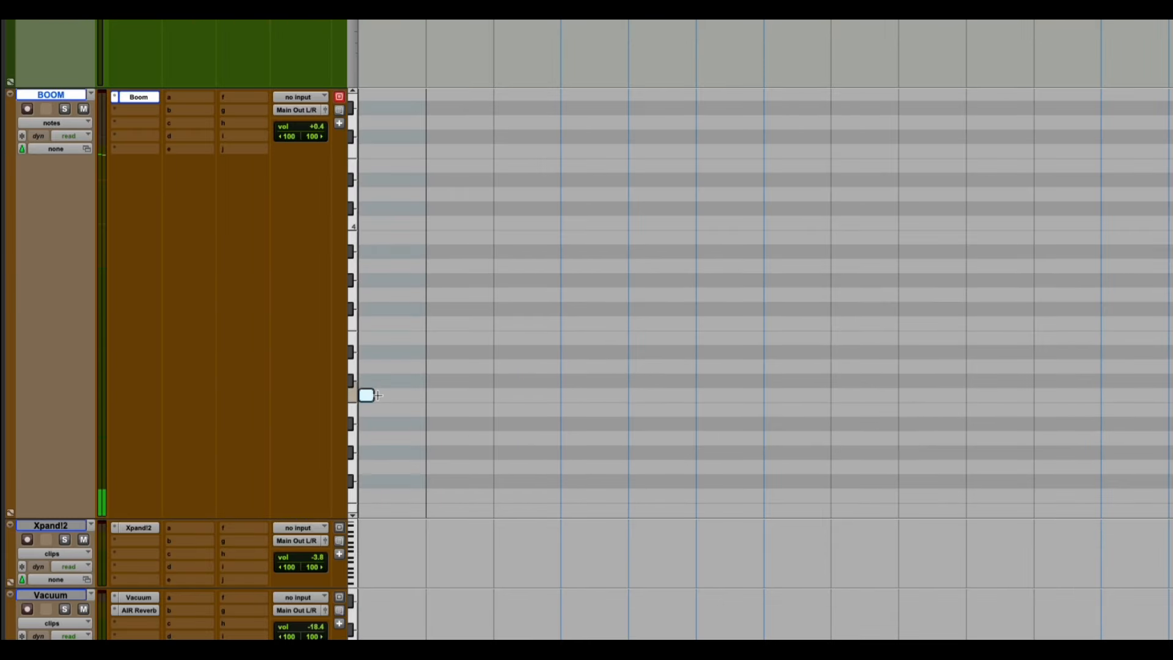
{"action": "left_click_drag", "start_coordinate": [377, 396], "coordinate": [409, 401]}
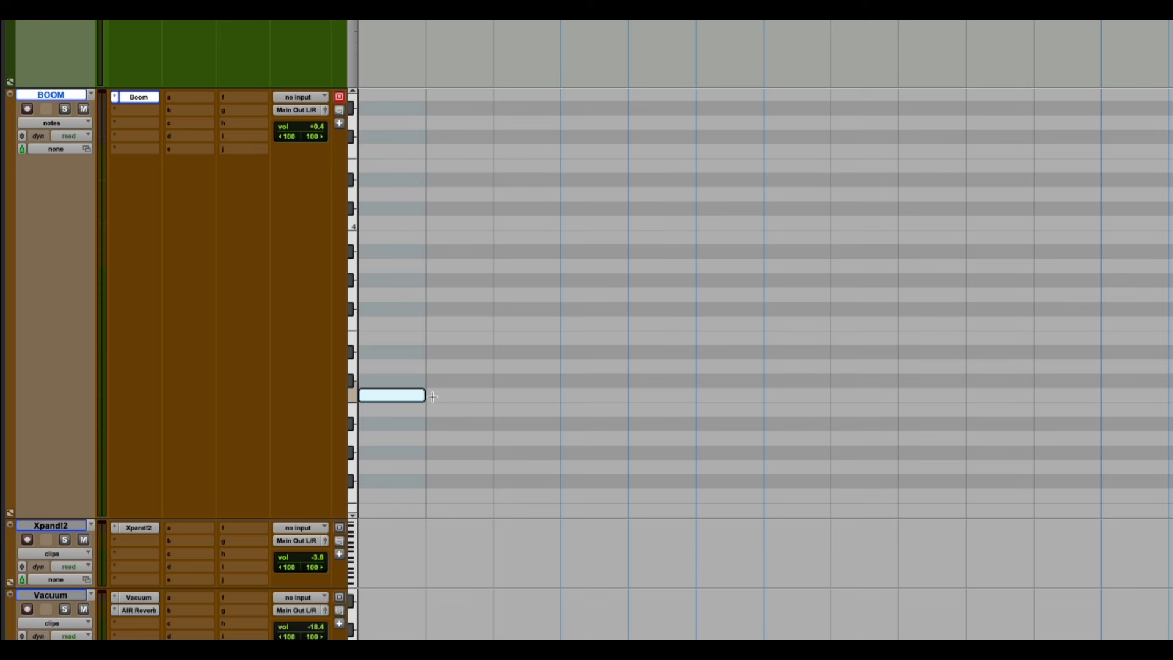
Draw a second C3 note filling bar 2 on the BOOM track
{"action": "left_click", "coordinate": [433, 396]}
{"action": "left_click", "coordinate": [438, 399]}
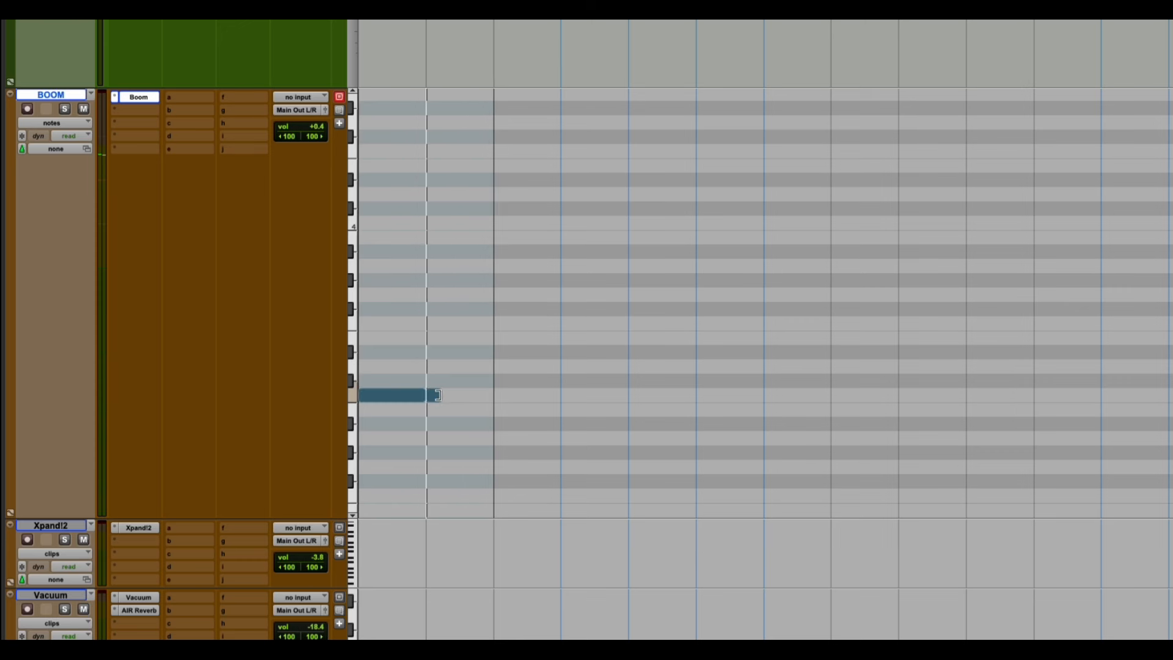
{"action": "left_click_drag", "start_coordinate": [438, 395], "coordinate": [483, 394]}
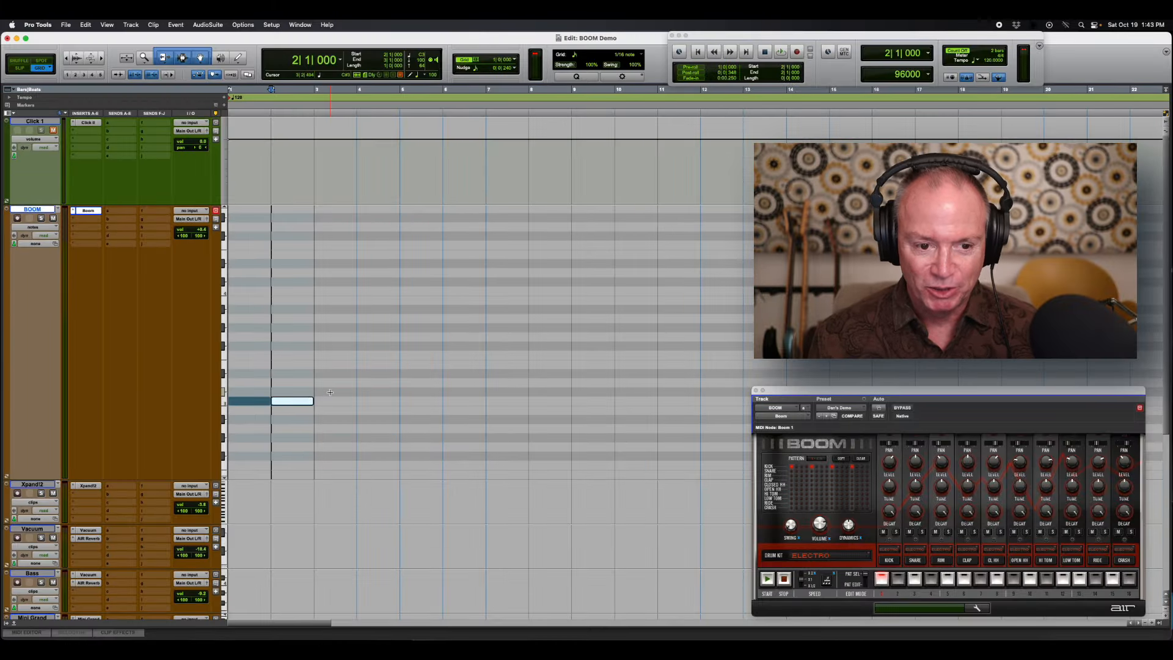
Draw one-bar C#3 notes in bars 3 and 4 and one-bar D3 notes in bars 5 and 6 of the BOOM track
{"action": "left_click", "coordinate": [327, 392]}
{"action": "left_click", "coordinate": [361, 383]}
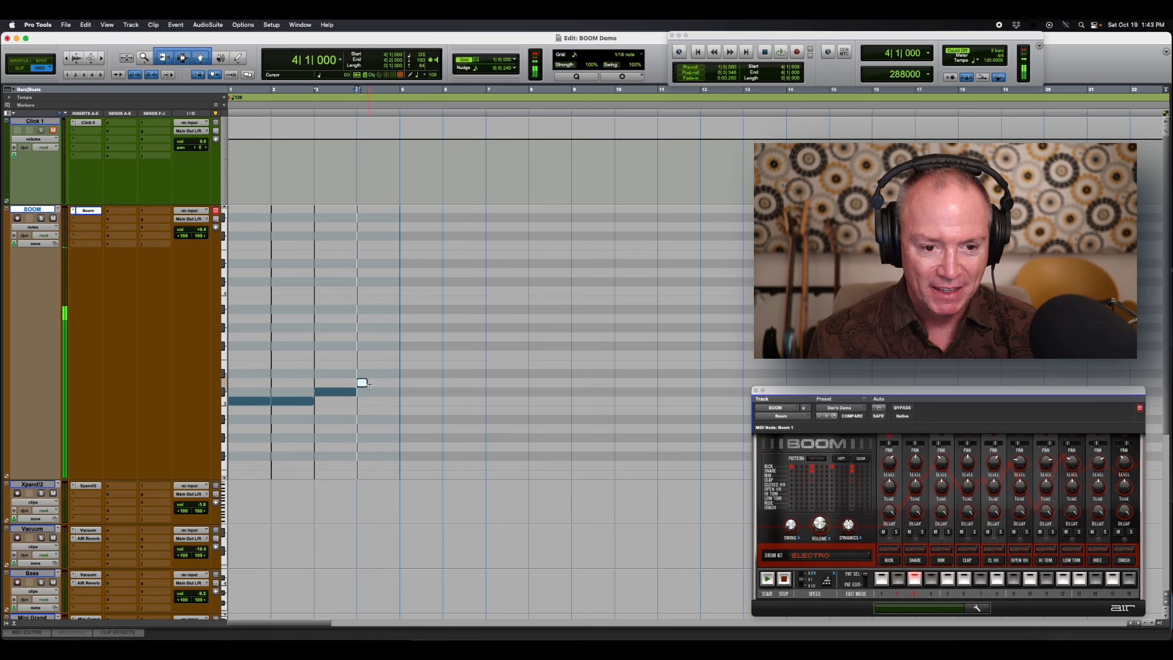
{"action": "left_click_drag", "start_coordinate": [390, 385], "coordinate": [389, 393]}
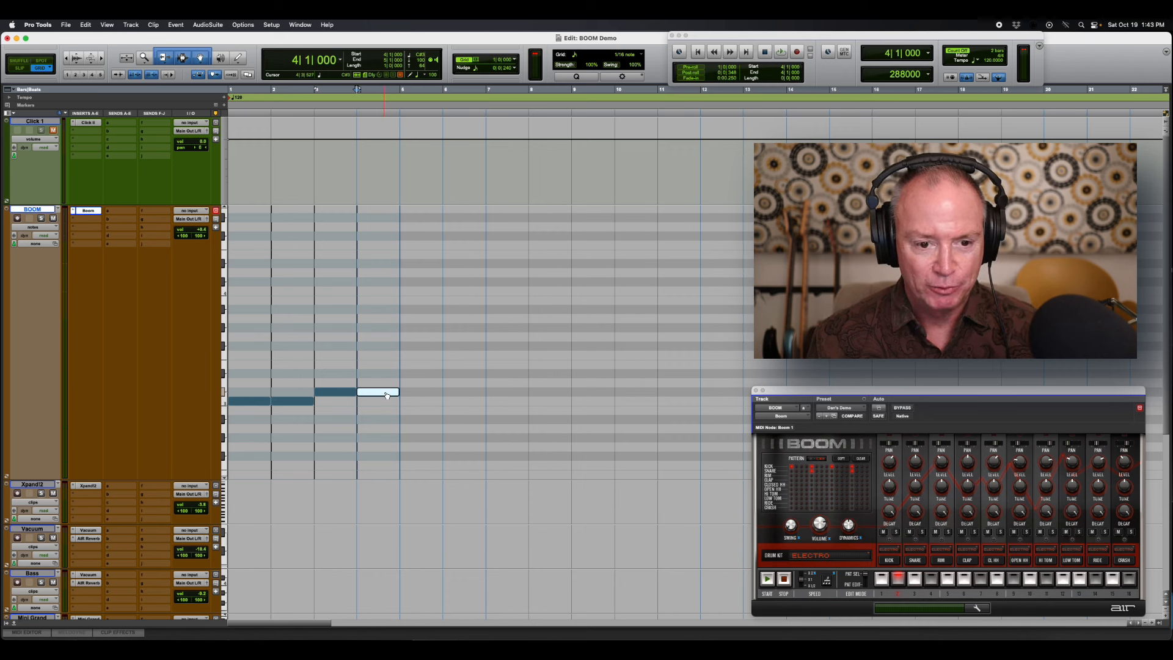
{"action": "left_click", "coordinate": [407, 382]}
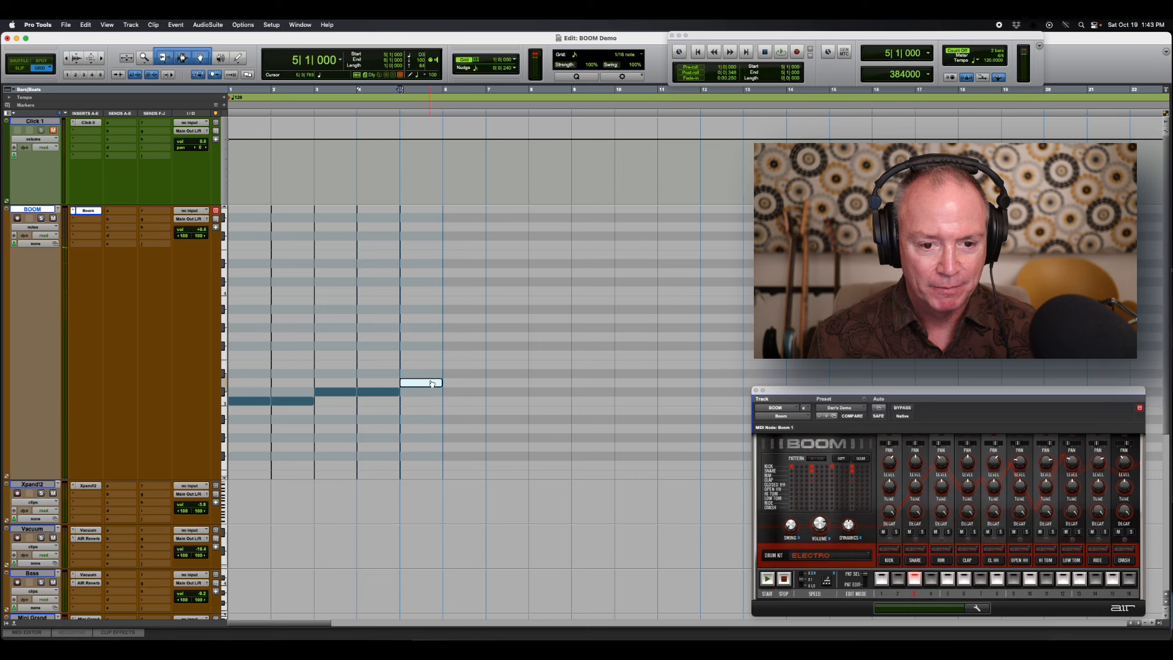
{"action": "left_click", "coordinate": [447, 383]}
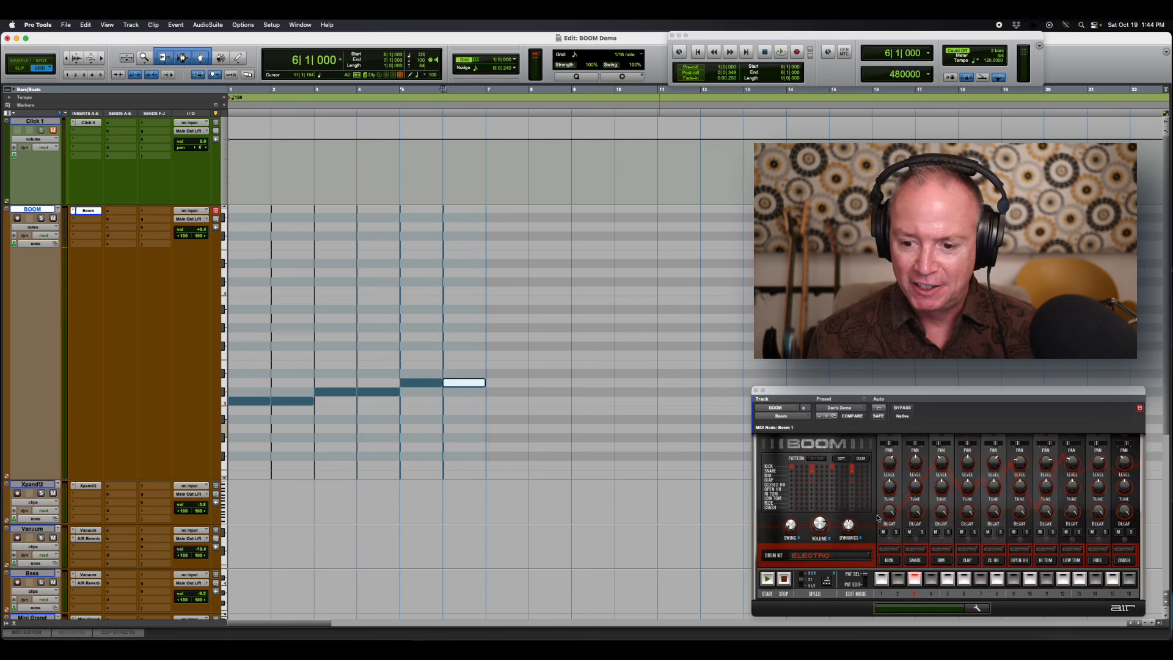
Draw a one-bar F3 note in bar 7 and a one-bar F#3 note in bar 8 of the BOOM track
{"action": "left_click", "coordinate": [965, 583]}
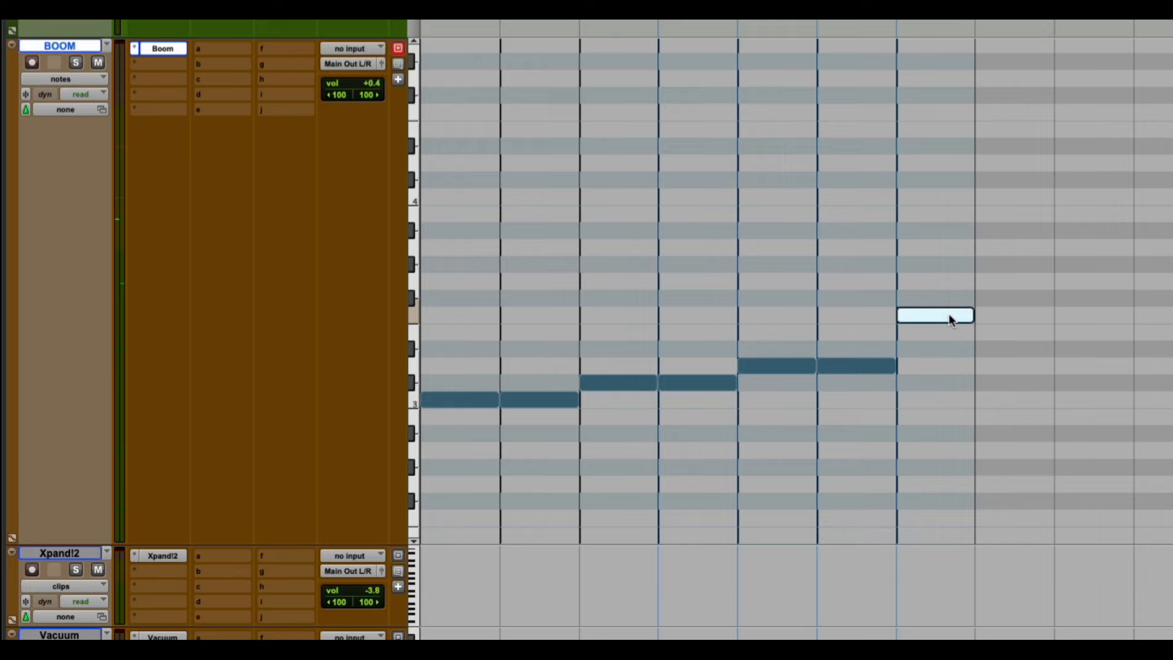
{"action": "left_click", "coordinate": [984, 296]}
{"action": "left_click", "coordinate": [985, 299]}
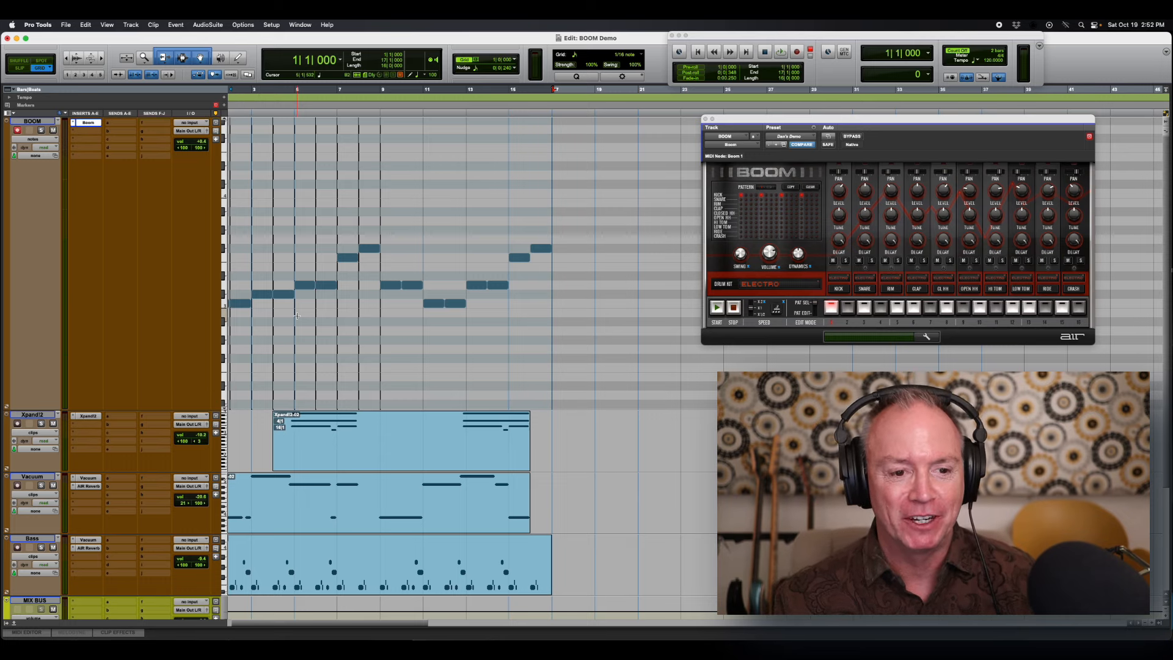
Play the arrangement from bar 1 to hear the MIDI-triggered Boom patterns with the other instrument tracks, and stop playback at the end
{"action": "scroll", "coordinate": [297, 315], "scroll_direction": "left", "scroll_amount": 2}
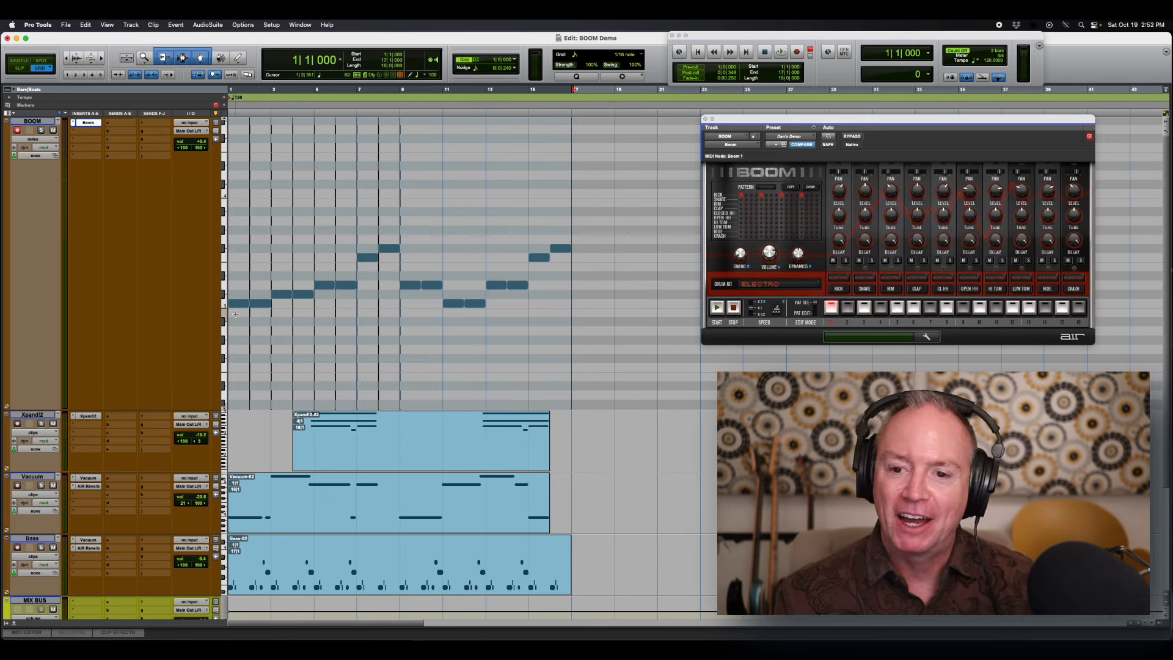
{"action": "key", "text": "shift+r"}
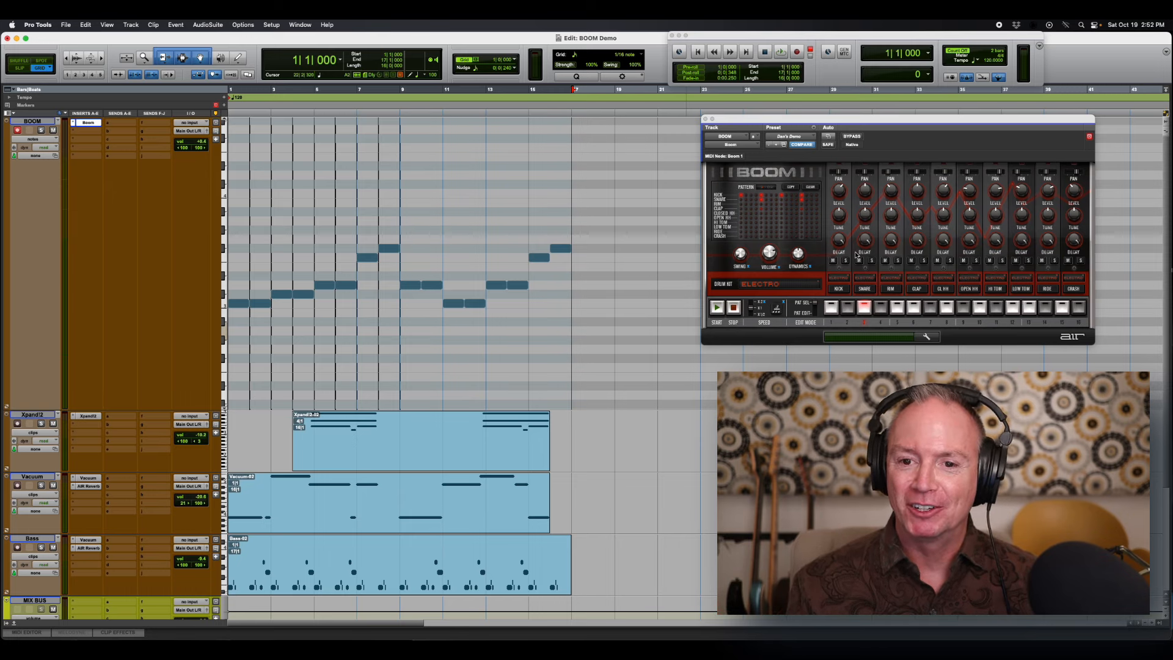
{"action": "key", "text": "space"}
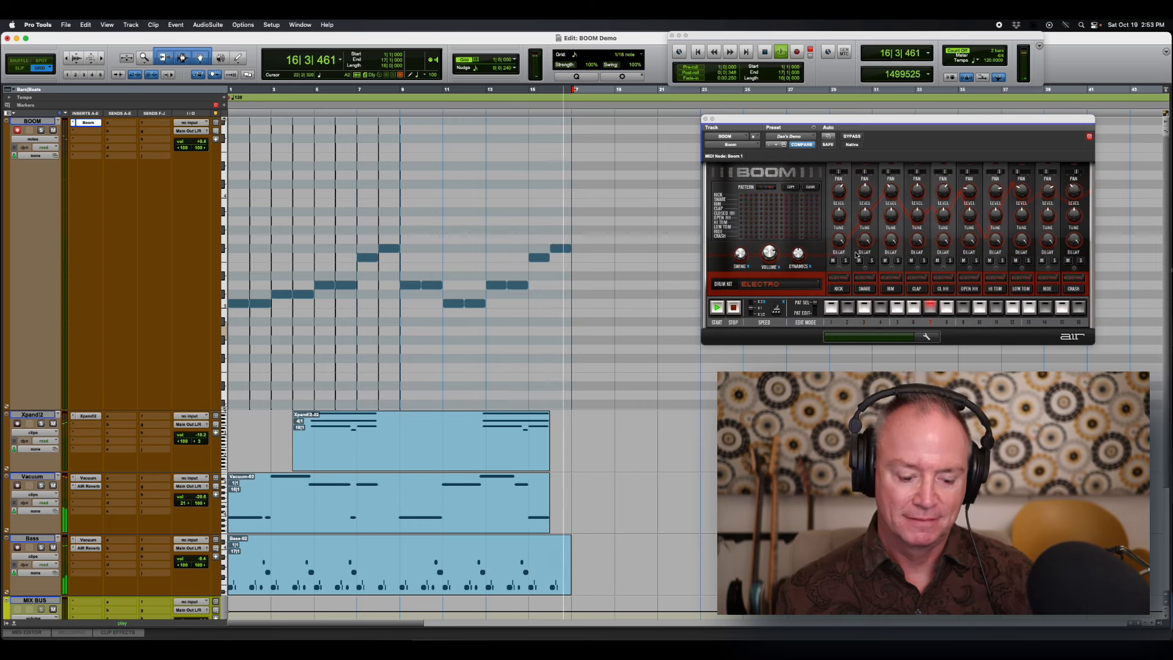
{"action": "key", "text": "space"}
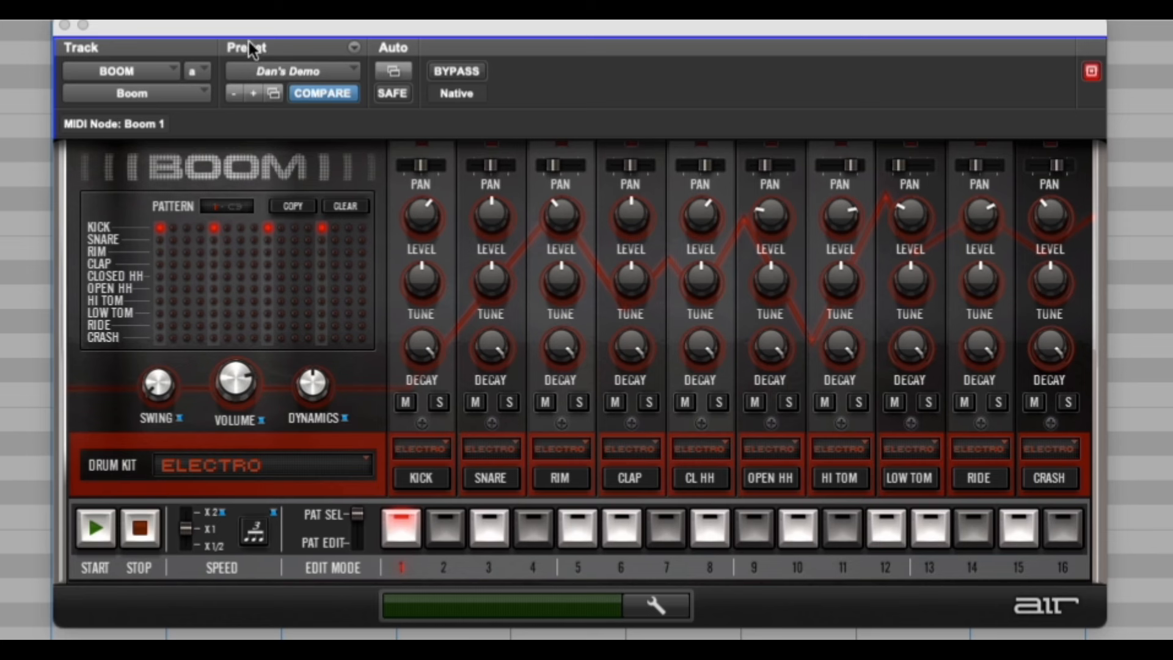
Enable the Snare Decay parameter for plug-in automation in Boom
{"action": "left_click", "coordinate": [392, 70]}
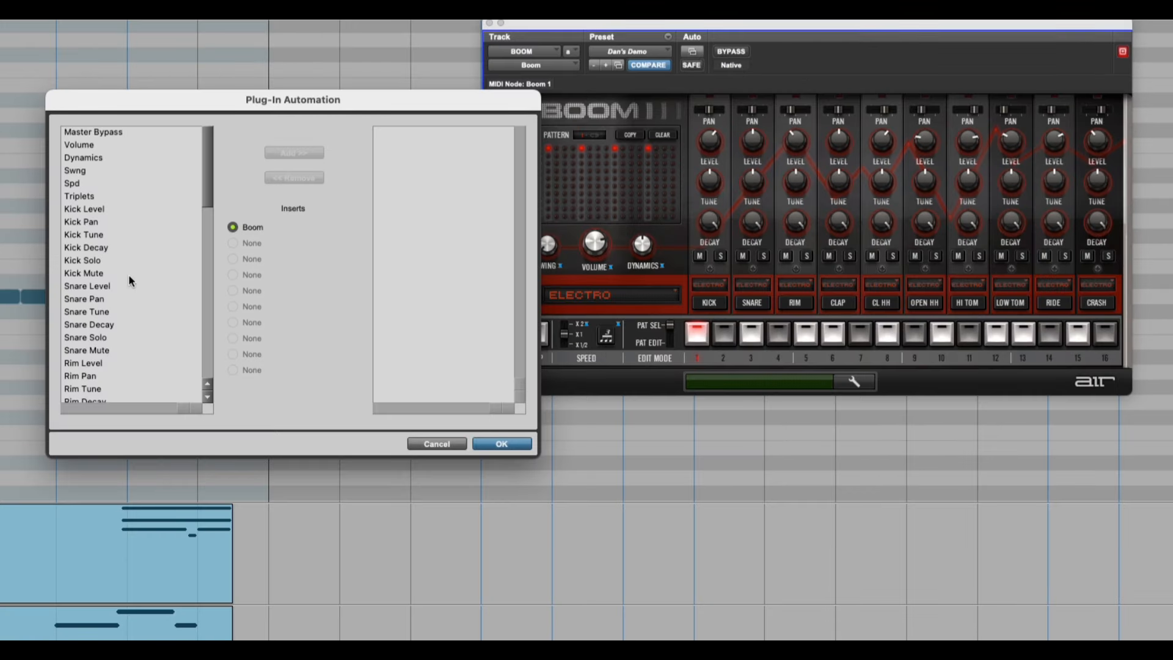
{"action": "left_click", "coordinate": [102, 328]}
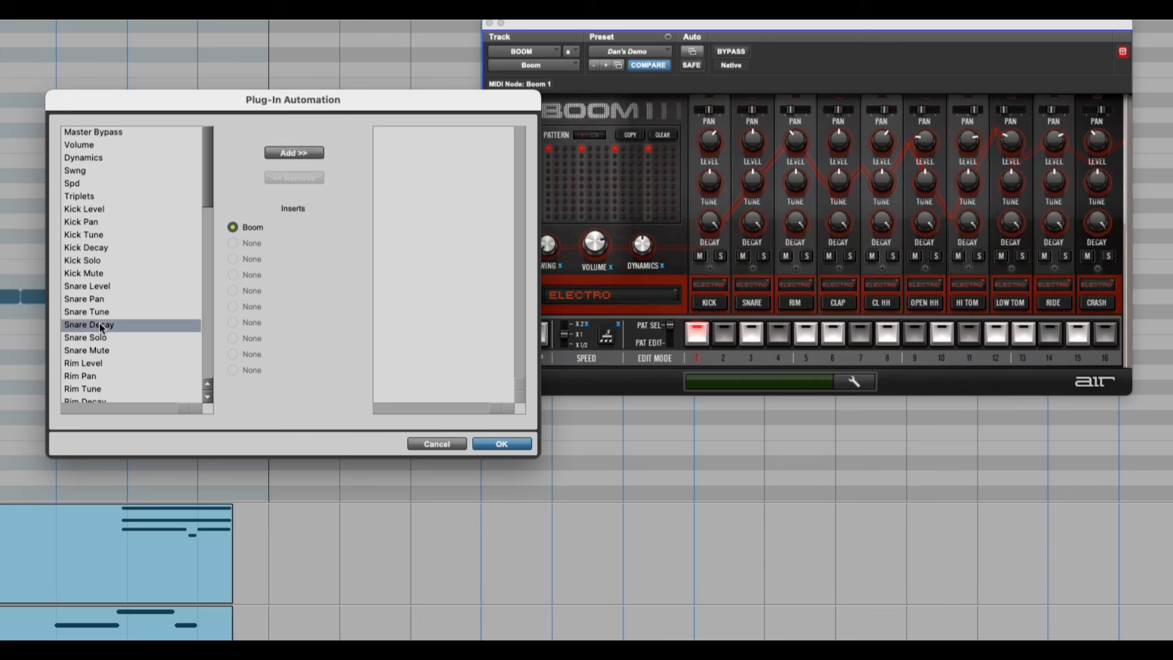
{"action": "left_click", "coordinate": [293, 153]}
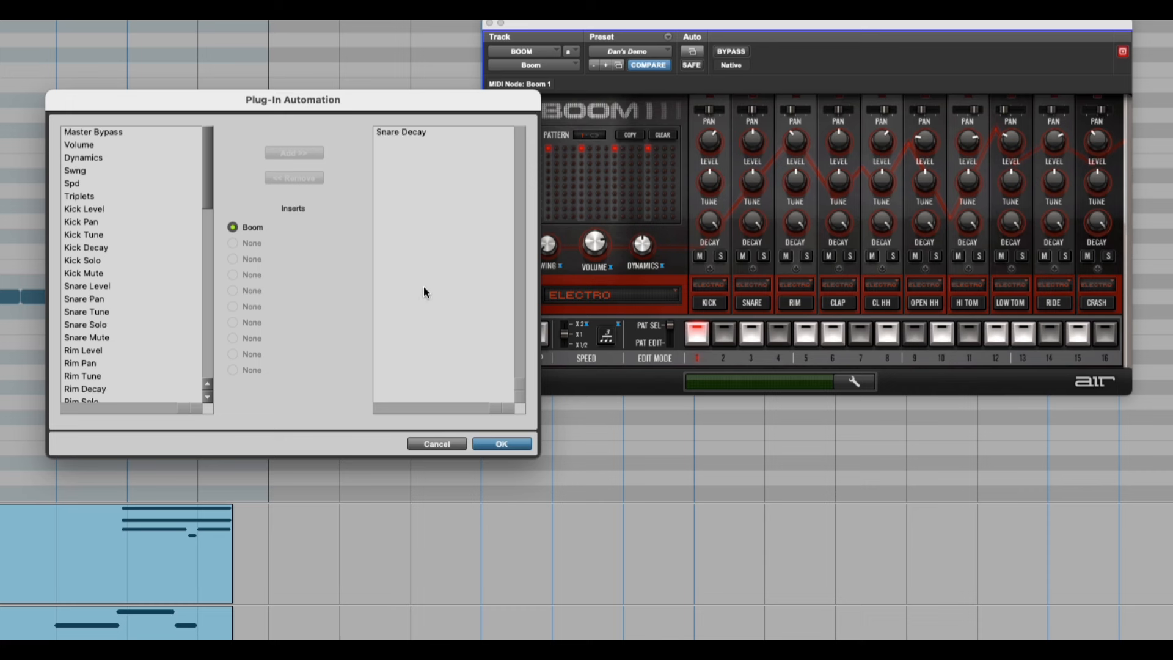
{"action": "left_click", "coordinate": [506, 441]}
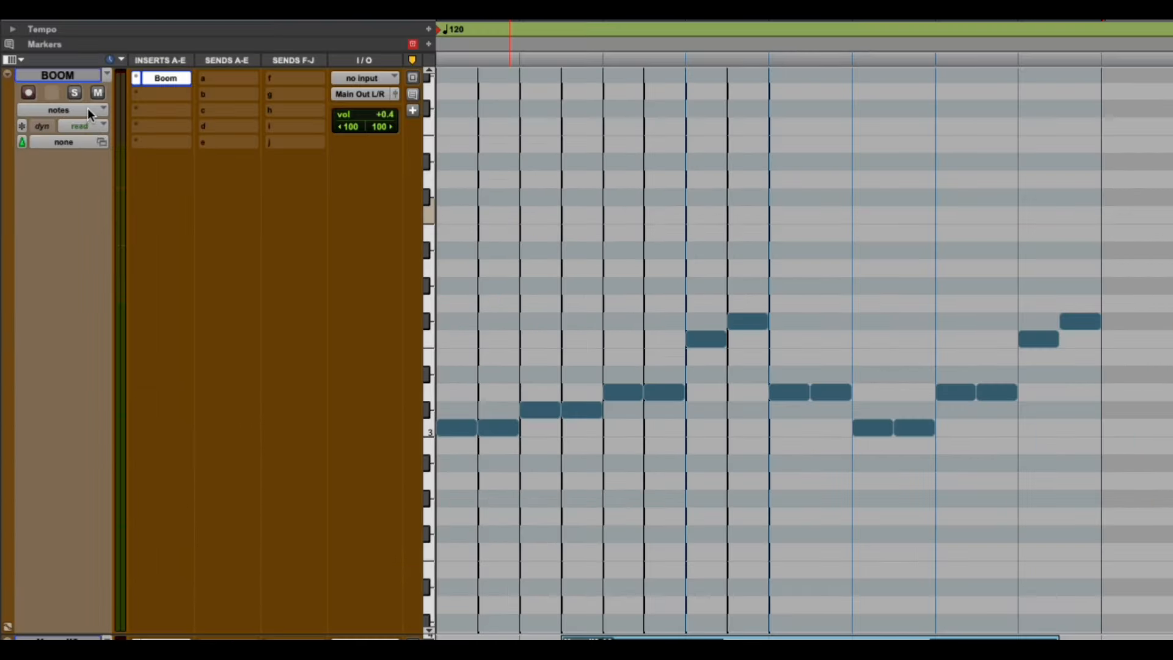
Show Boom's Snare Decay automation on the BOOM track and set the track's automation mode to touch
{"action": "left_click", "coordinate": [49, 138]}
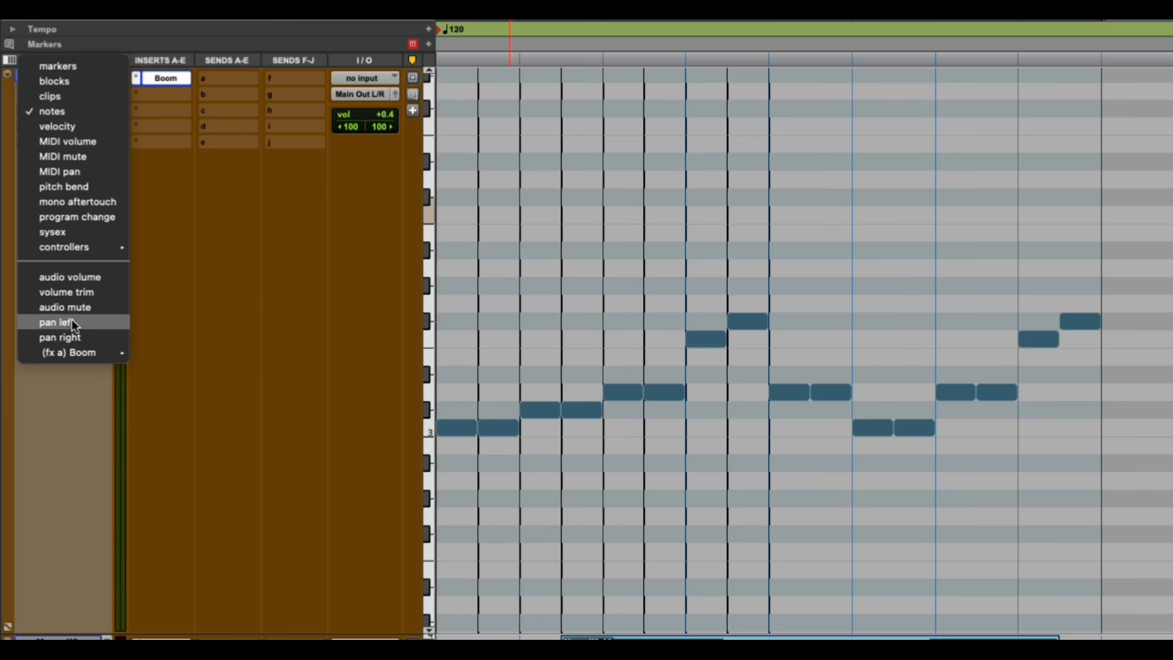
{"action": "mouse_move", "coordinate": [74, 352]}
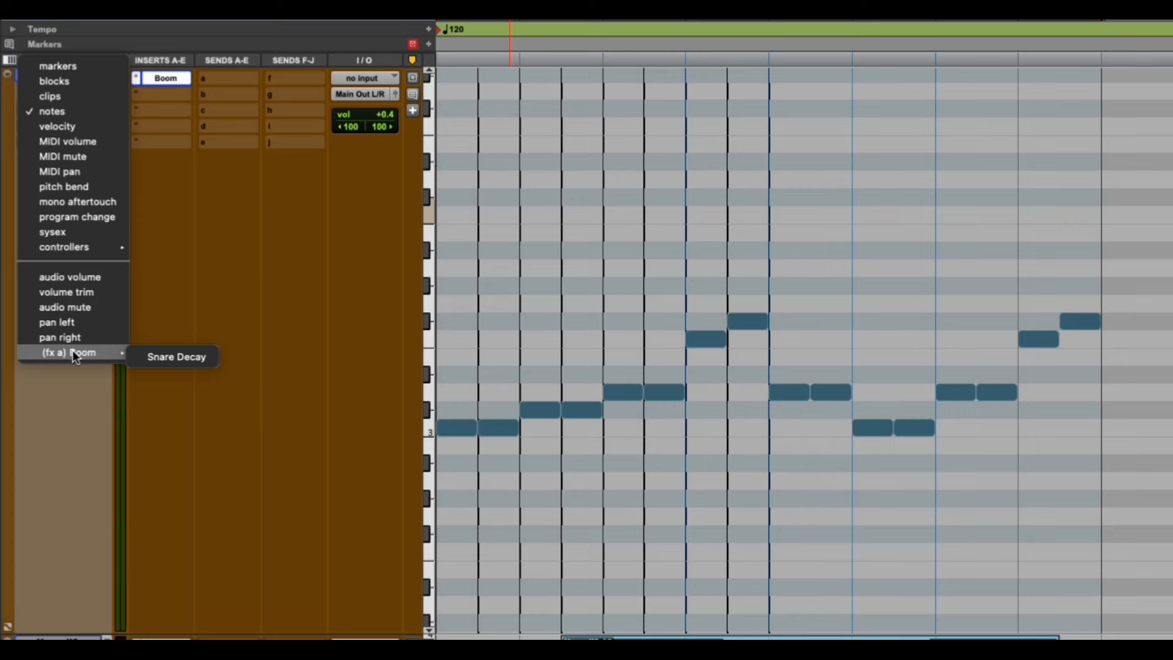
{"action": "left_click", "coordinate": [170, 354]}
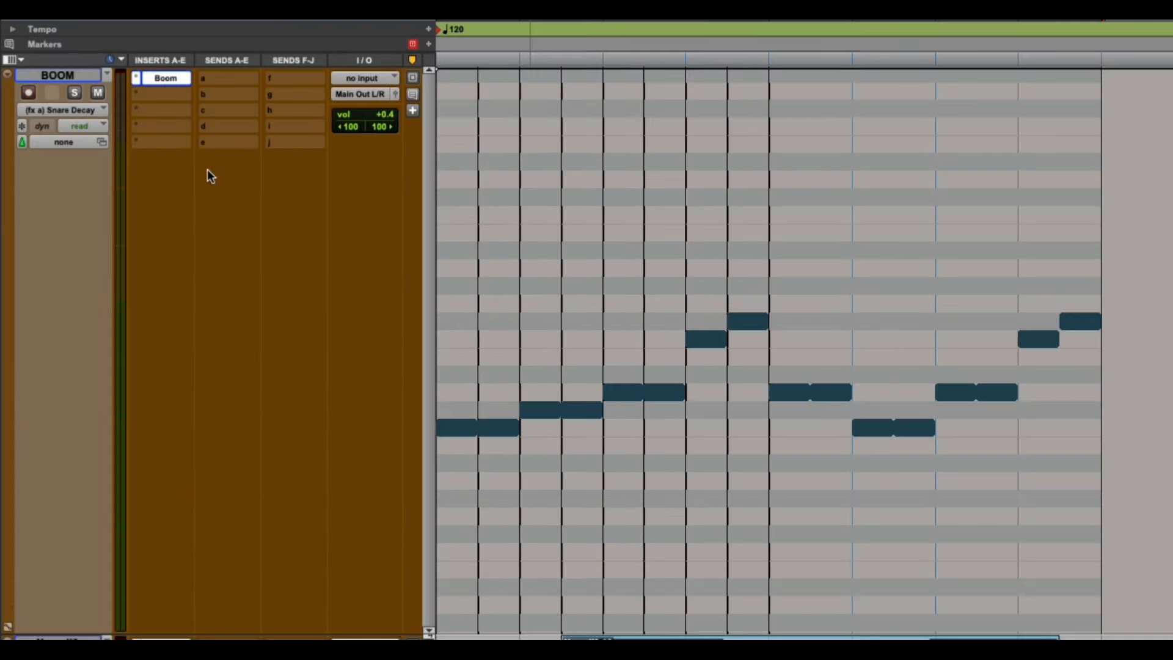
{"action": "left_click", "coordinate": [90, 125]}
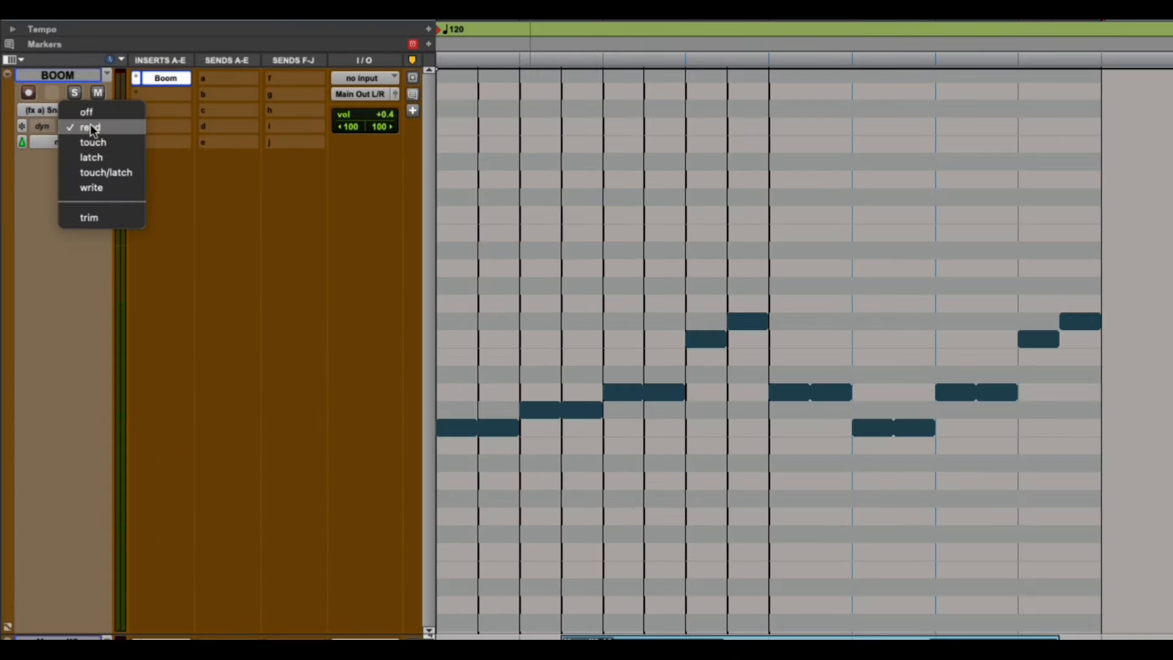
{"action": "left_click", "coordinate": [106, 143]}
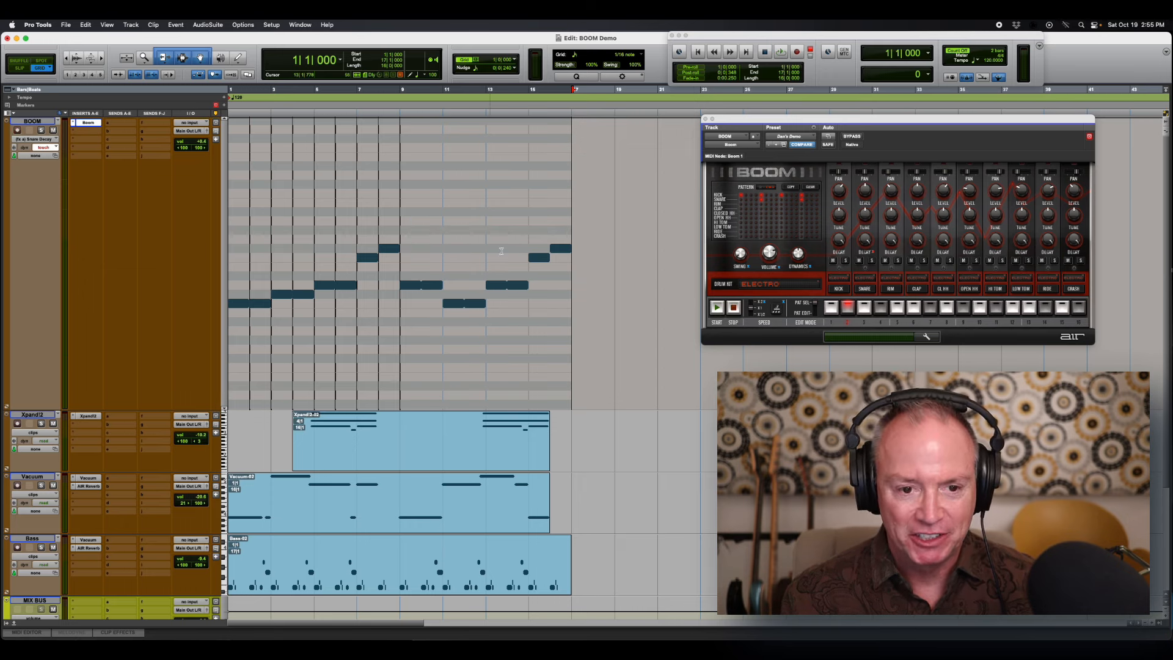
During playback, ride Boom's snare Decay knob to write automation across bars 1 to 16, and play the result back
{"action": "key", "text": "space"}
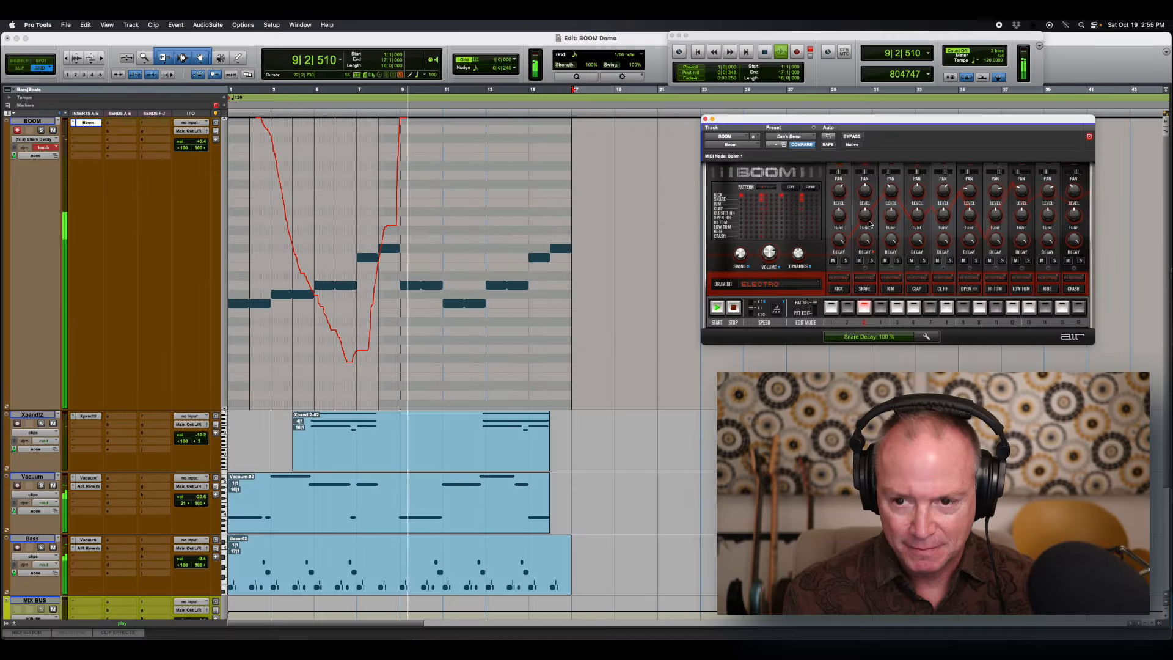
{"action": "mouse_move", "coordinate": [869, 225]}
{"action": "left_mouse_down"}
{"action": "mouse_move", "coordinate": [858, 299]}
{"action": "mouse_move", "coordinate": [871, 226]}
{"action": "left_mouse_up"}
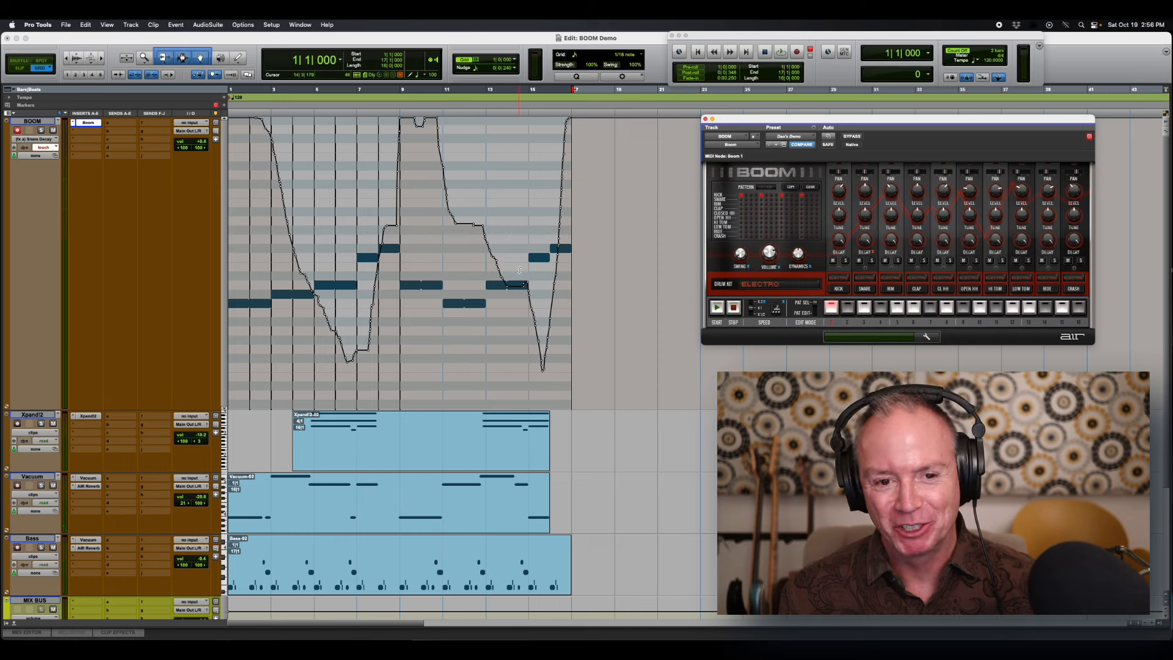
{"action": "key", "text": "space"}
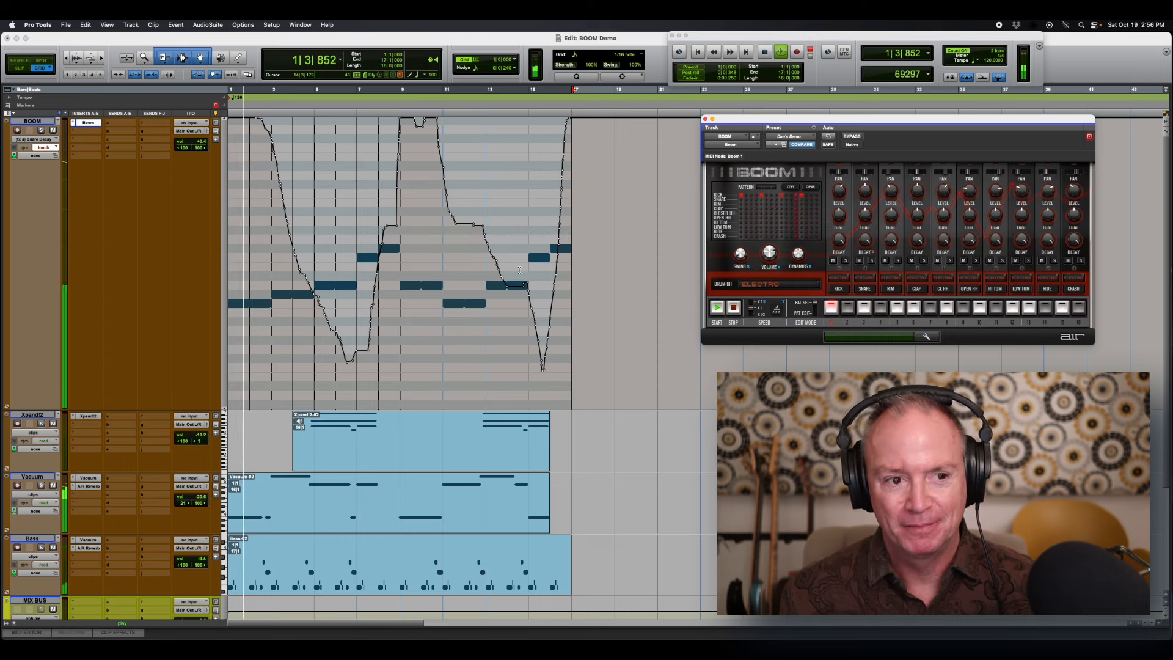